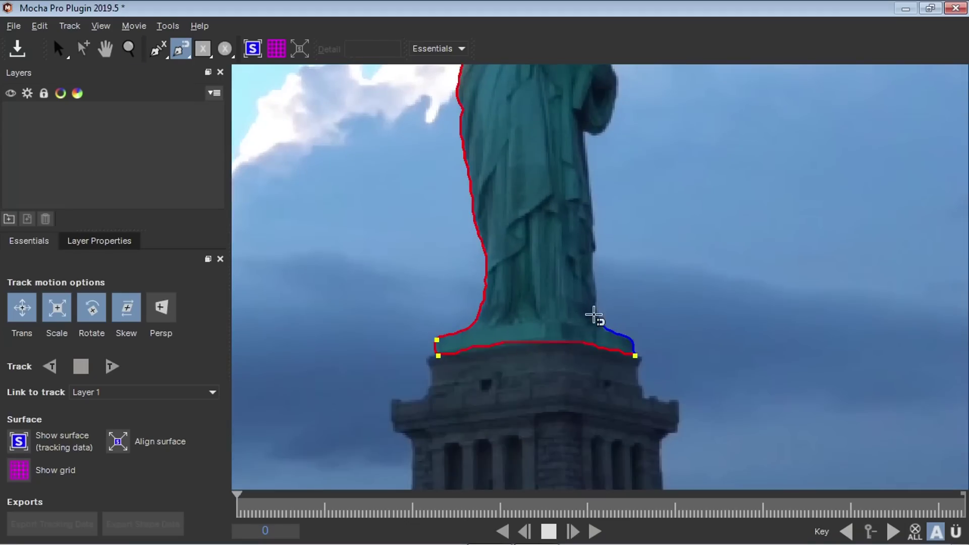
left_click_drag(586, 133, 525, 333)
scroll(525, 333, "down", 1)
scroll(557, 267, "up", 2)
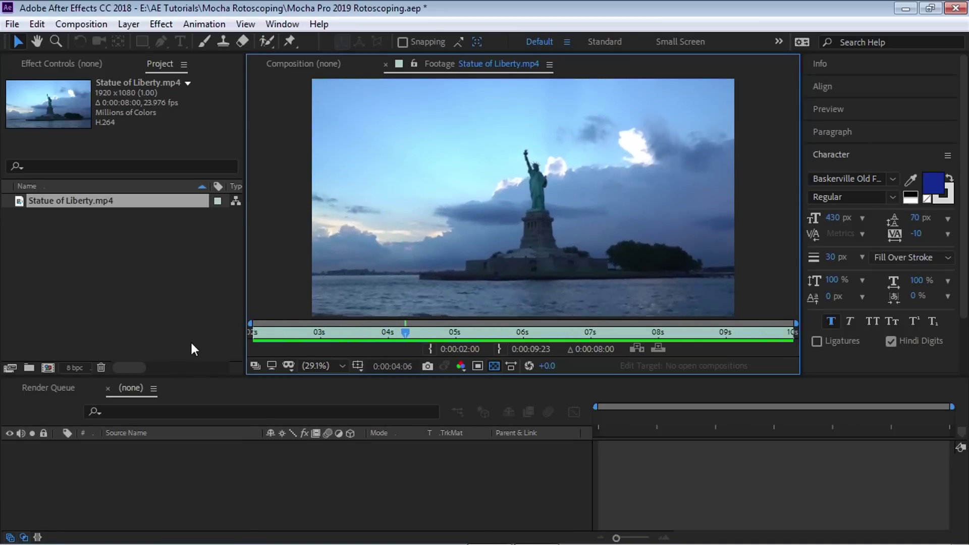
Preview the Statue of Liberty.mp4 footage and examine the statue's edges up close.
key("space")
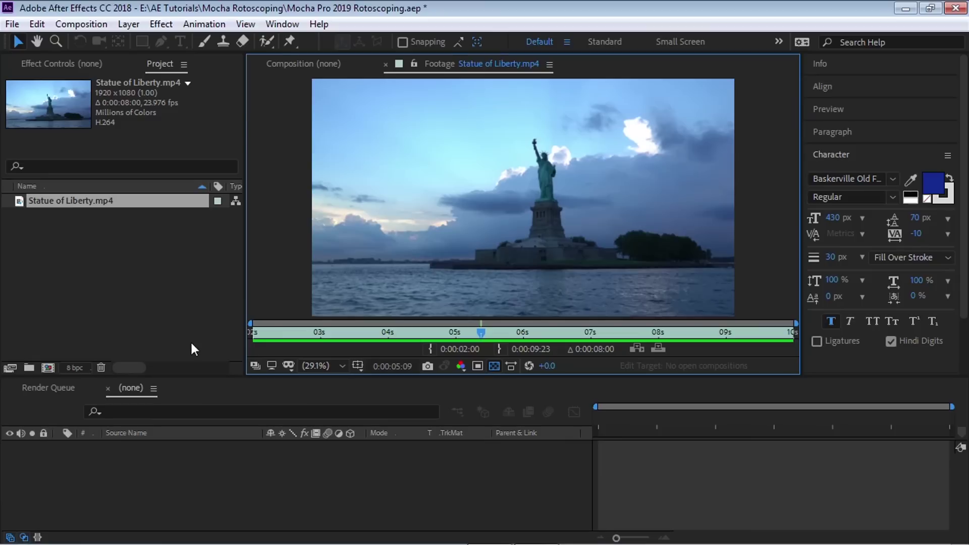
key("period")
left_click_drag(581, 232, 531, 250)
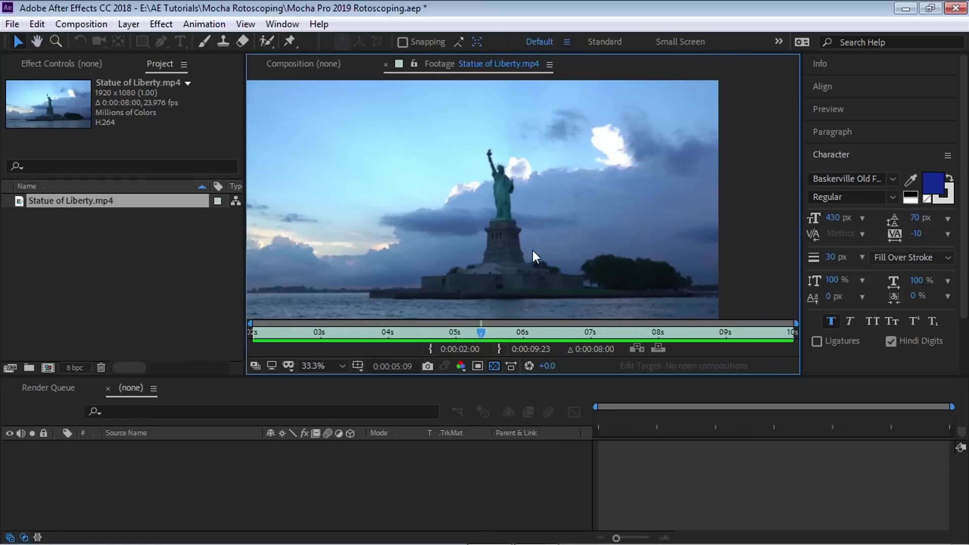
key("slash")
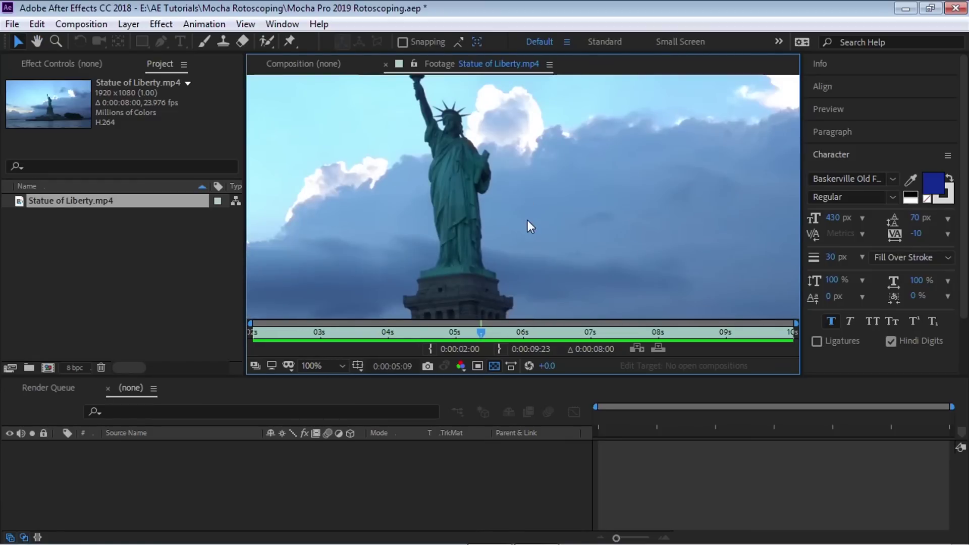
key("grave")
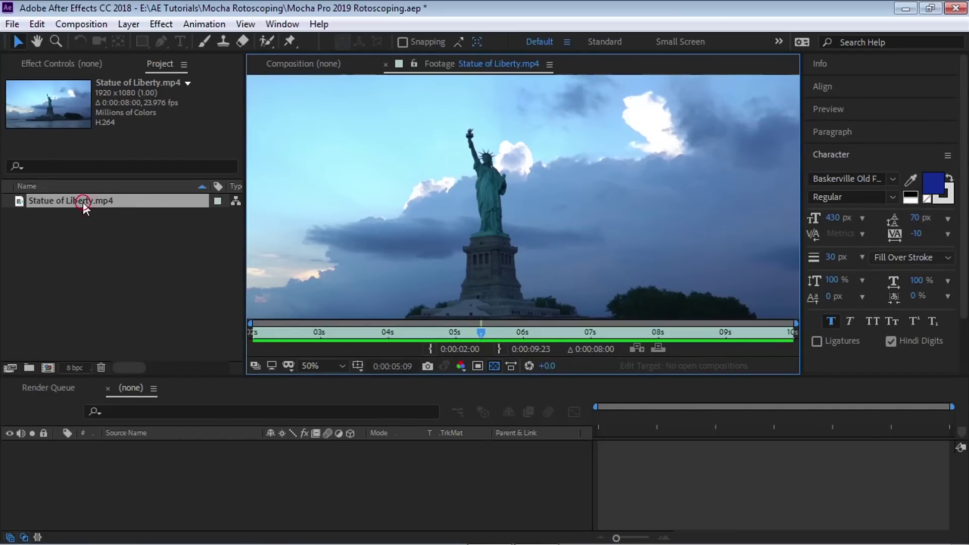
Create a composition from Statue of Liberty.mp4 and launch the Boris FX Mocha Pro effect on its layer.
left_click_drag(83, 202, 49, 366)
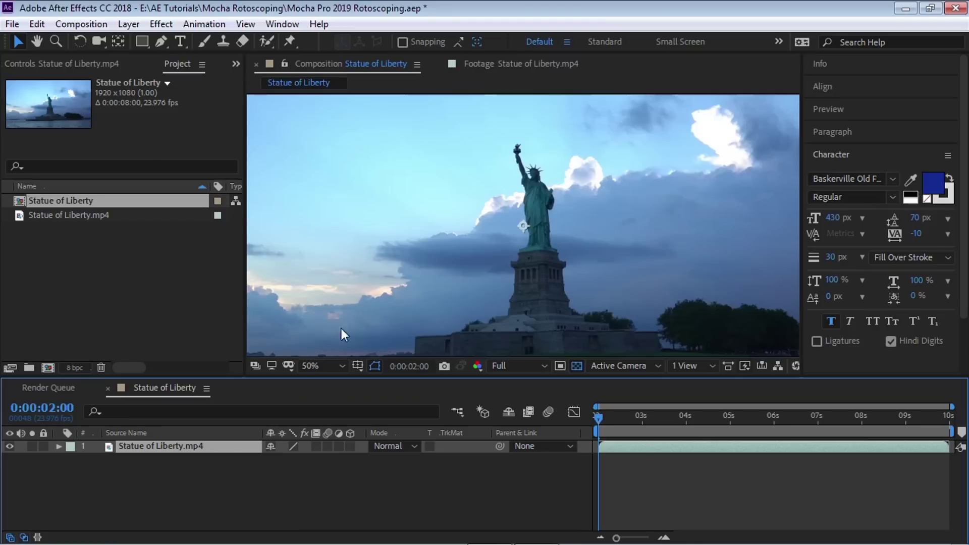
left_click(161, 24)
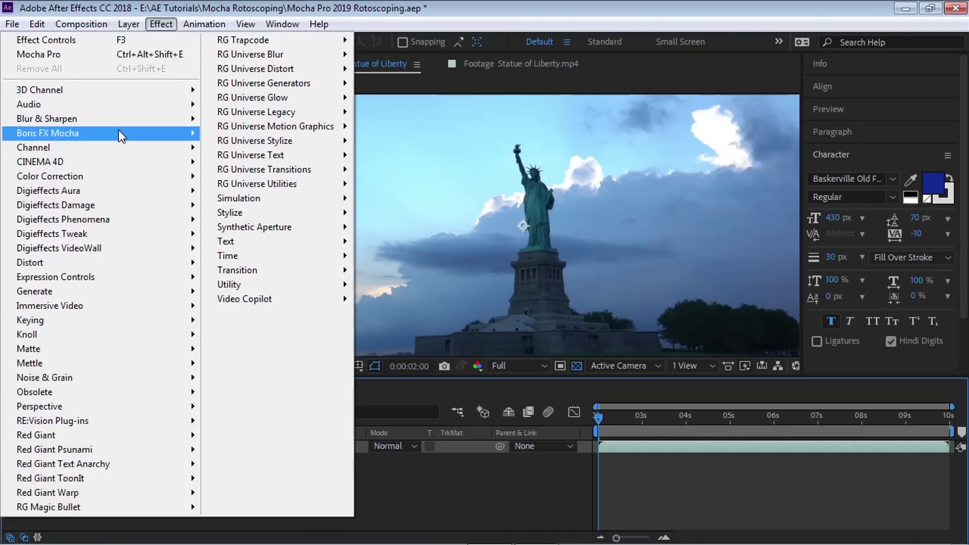
mouse_move(118, 133)
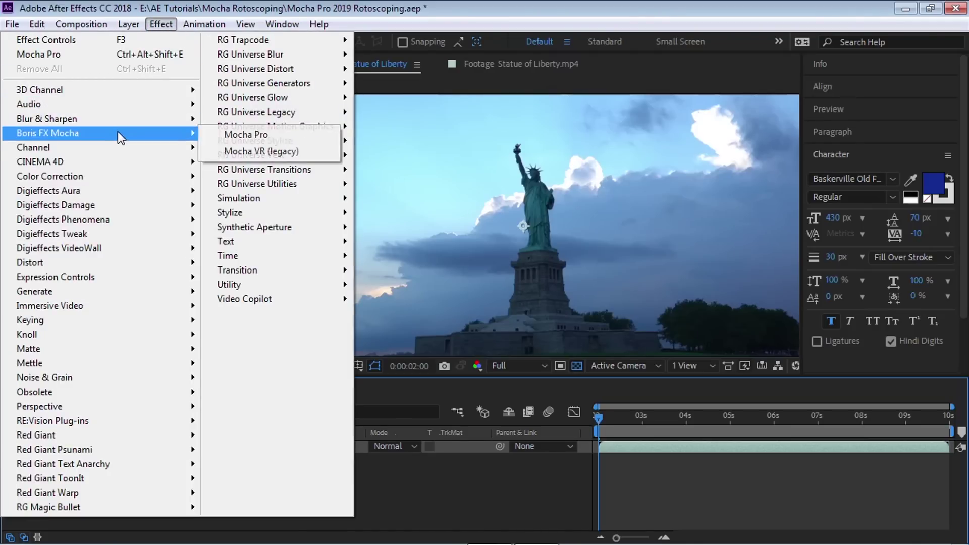
left_click(260, 135)
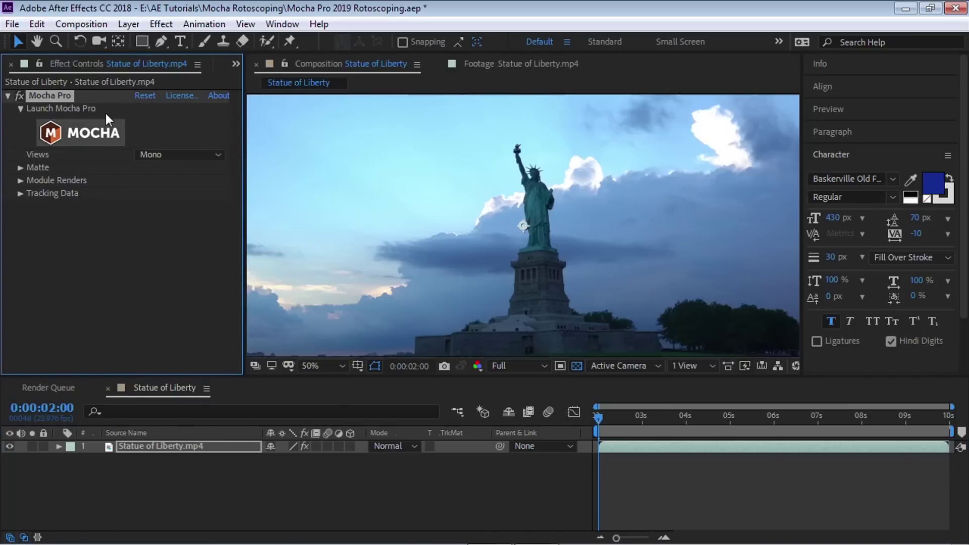
left_click(101, 136)
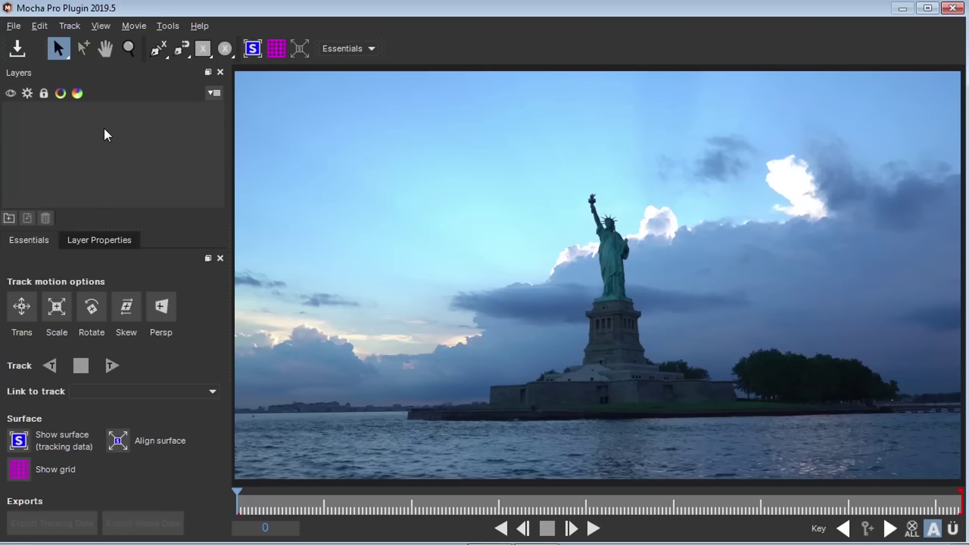
Switch the workspace to Classic and return it to Essentials.
left_click(370, 48)
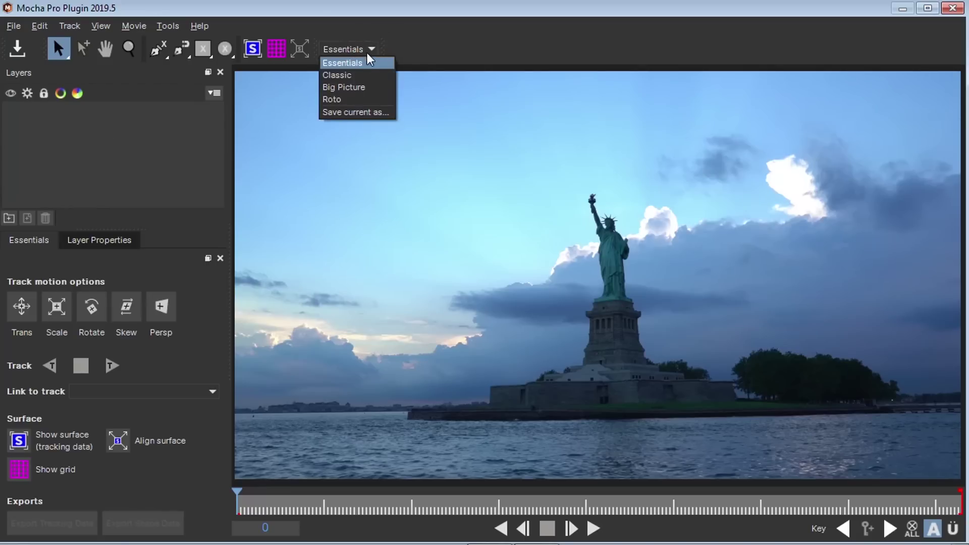
left_click(346, 74)
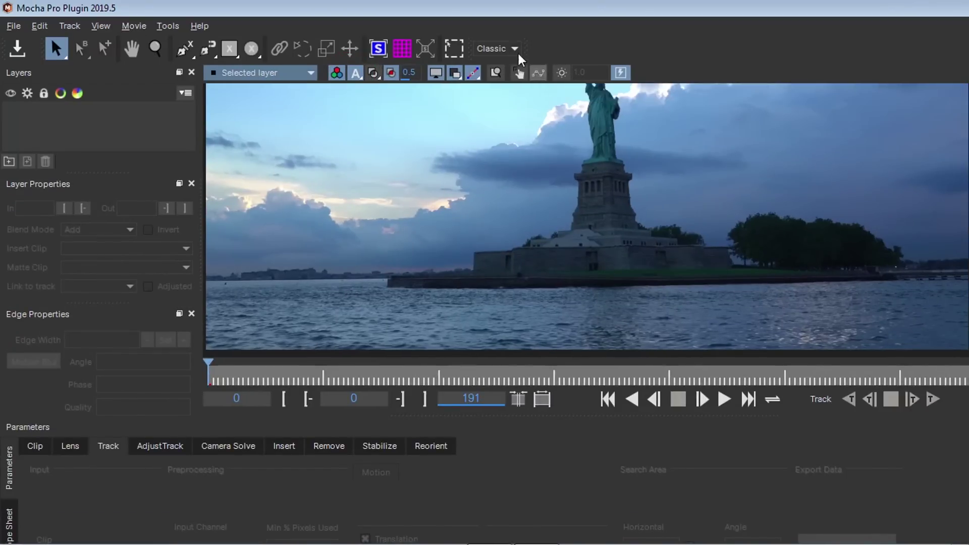
left_click(510, 47)
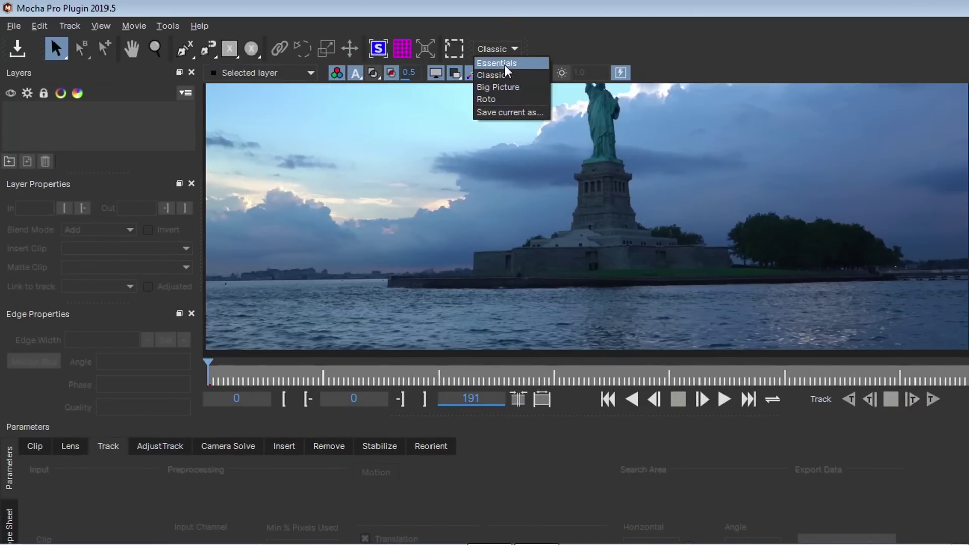
left_click(507, 63)
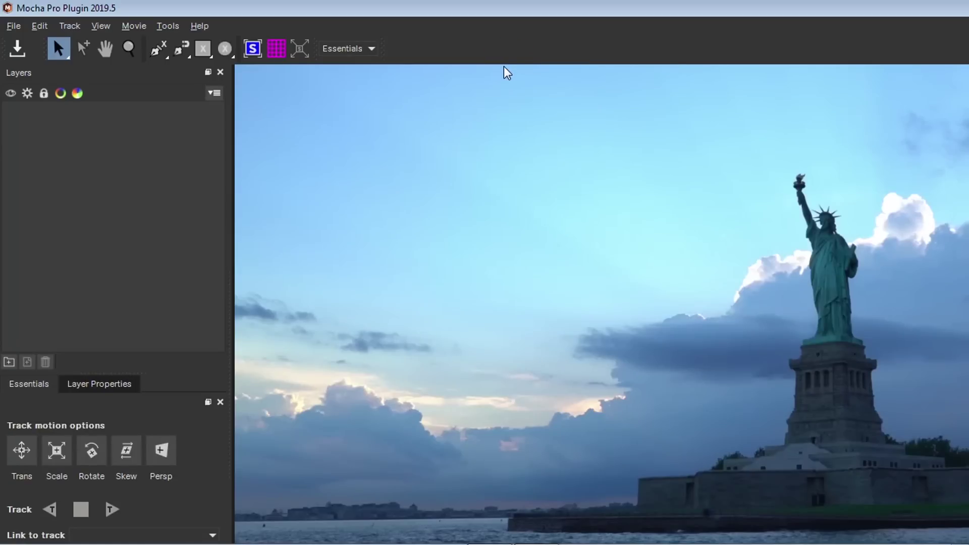
Maximize the Mocha Pro window and frame the whole statue closely in the viewer.
left_click_drag(928, 7, 895, 14)
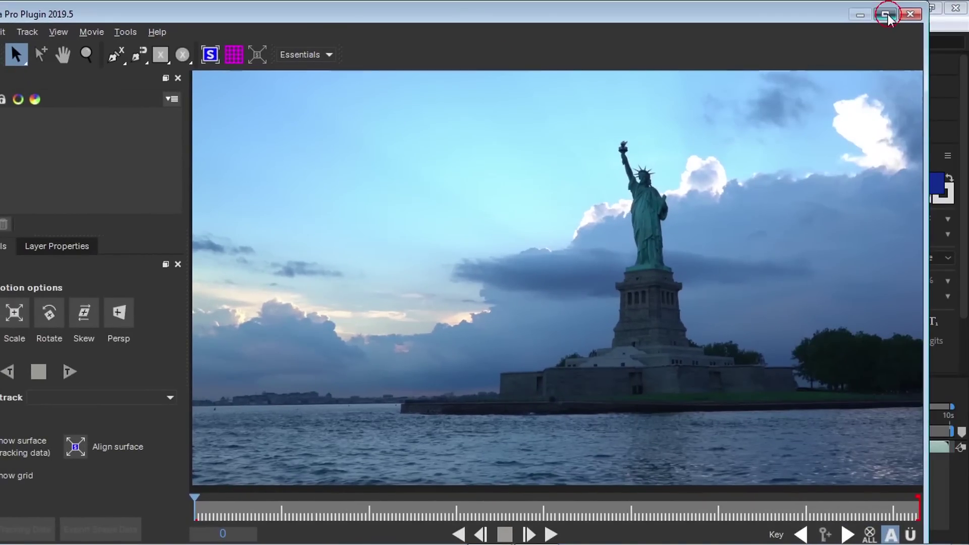
left_click(886, 14)
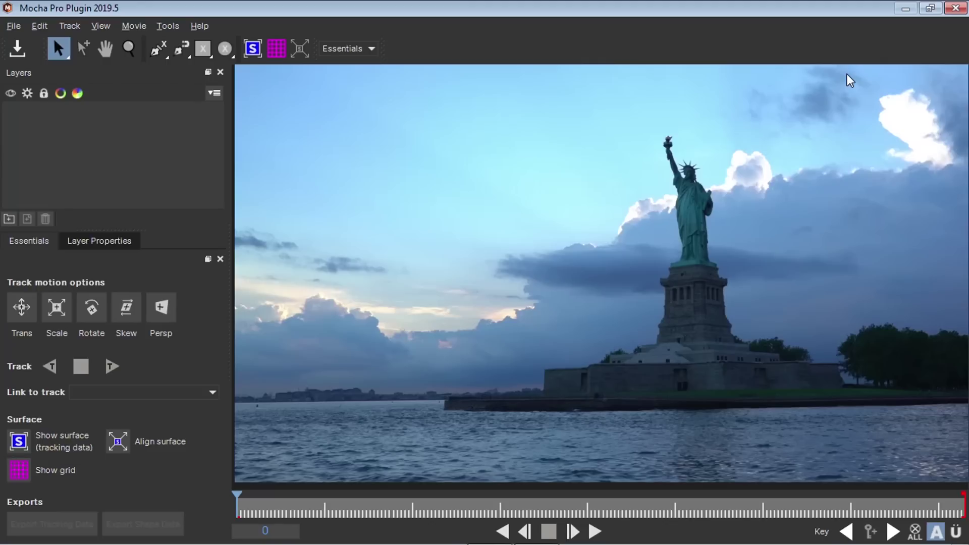
key("z")
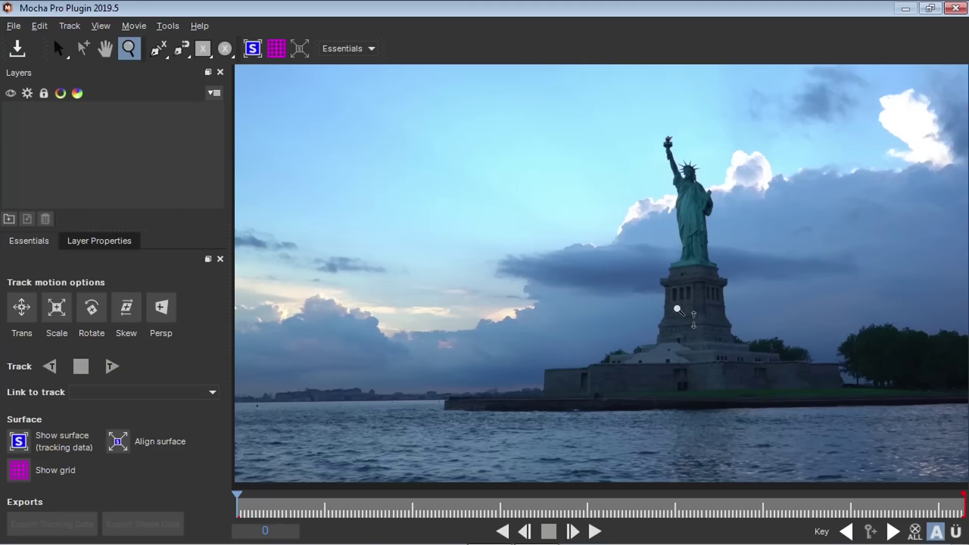
left_click_drag(671, 323, 543, 314)
key("x")
key("z")
key("x")
key("z")
key("x")
key("z")
key("x")
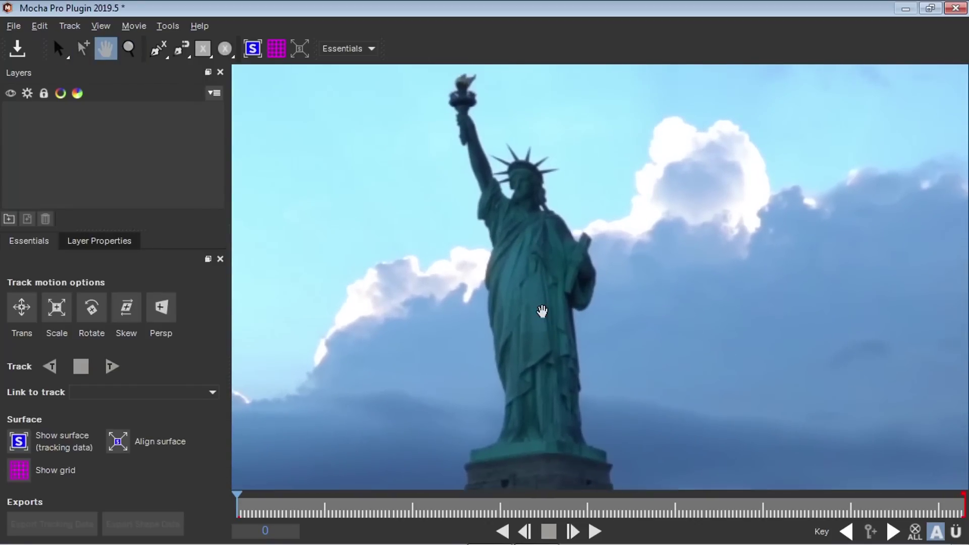
key("s")
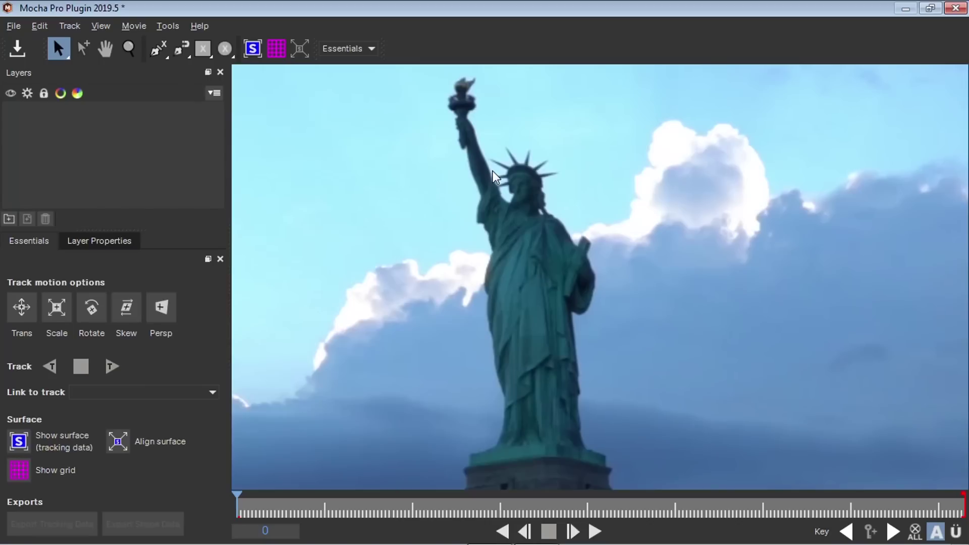
Try a rough X-Spline outline around the statue's raised arm, torso and crown, and delete its layer.
left_click(156, 48)
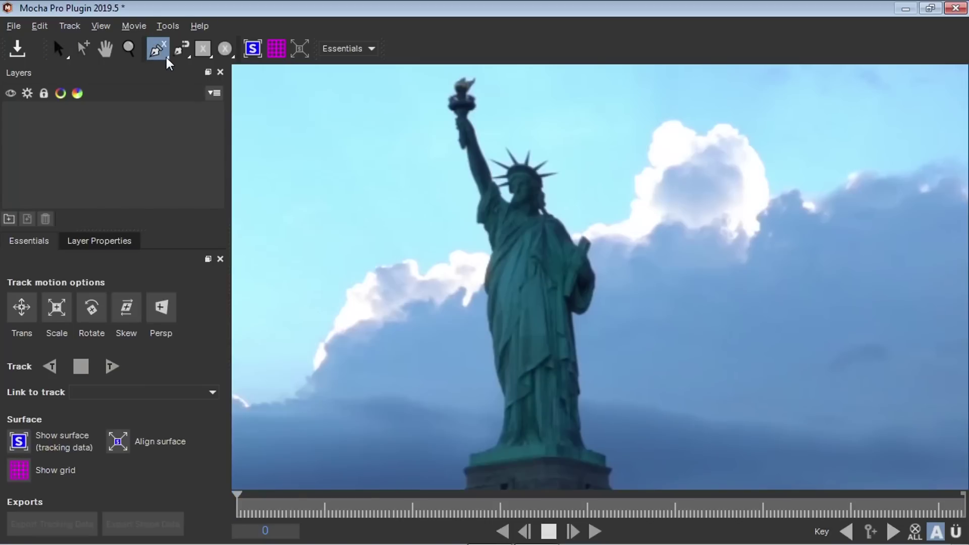
left_click(158, 52)
left_click(457, 116)
left_click(461, 148)
left_click(467, 153)
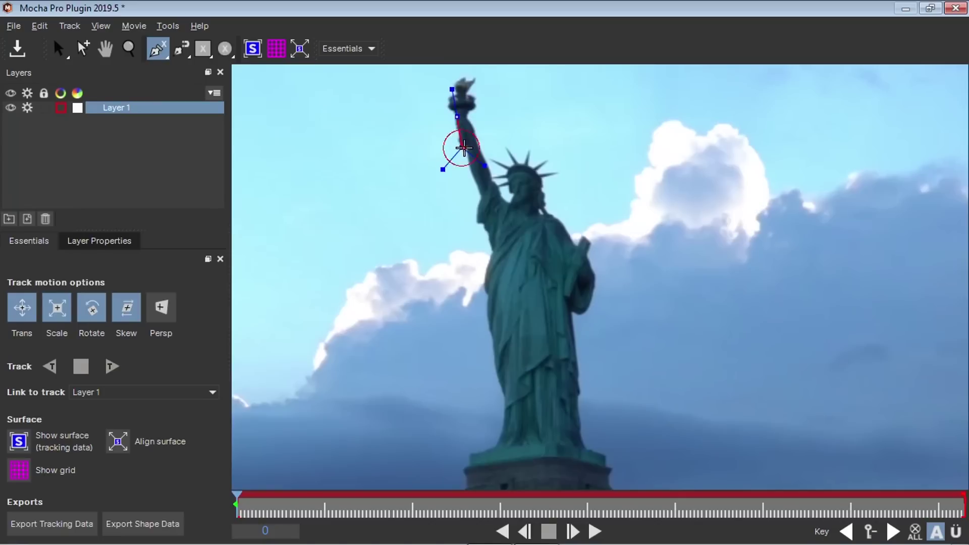
left_click(482, 203)
left_click(481, 198)
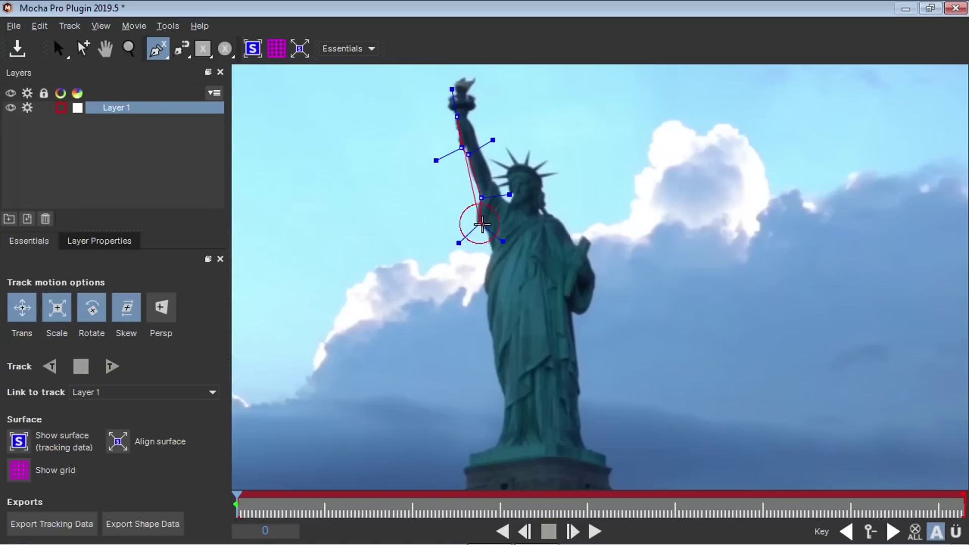
left_click(484, 228)
left_click(492, 256)
left_click(486, 283)
left_click(499, 313)
left_click(580, 300)
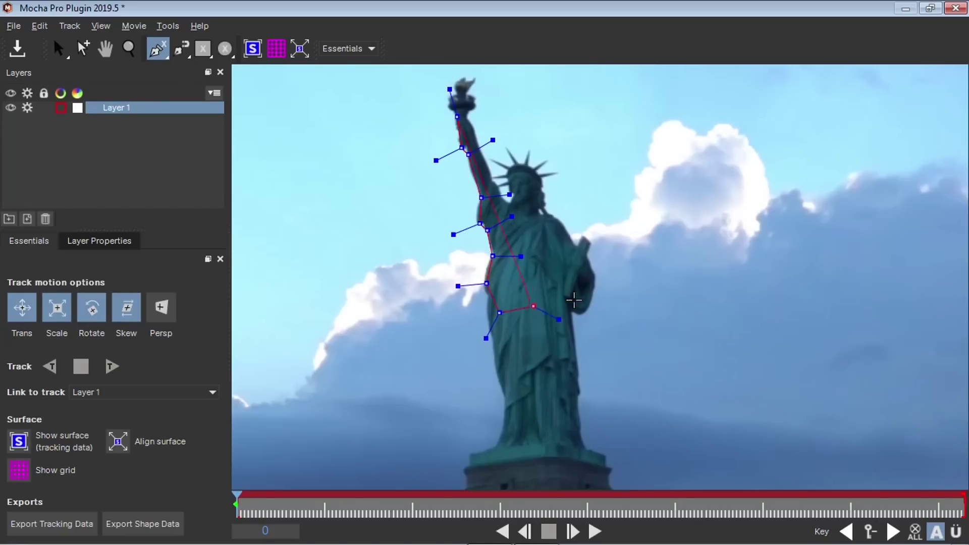
left_click(574, 246)
left_click(550, 173)
left_click(516, 119)
left_click(466, 109)
key("s")
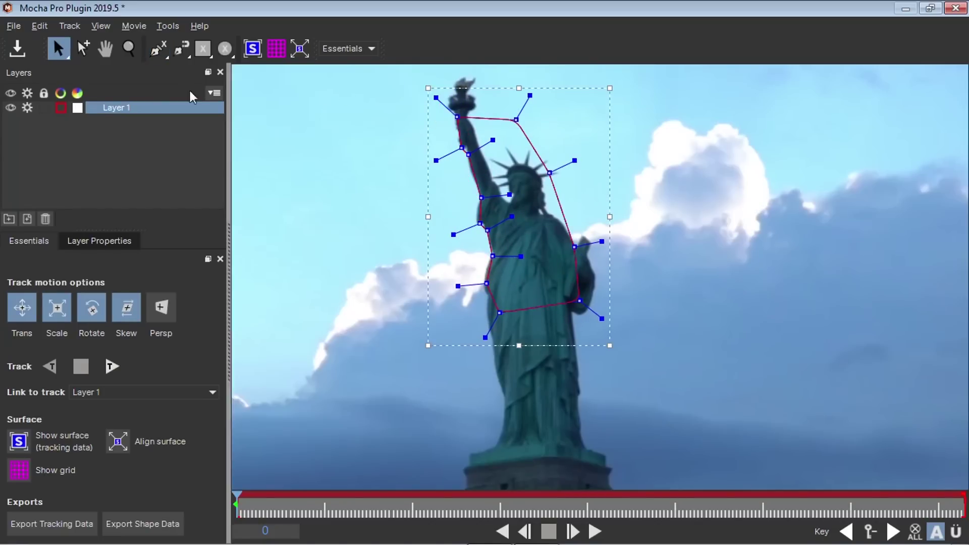
left_click(47, 219)
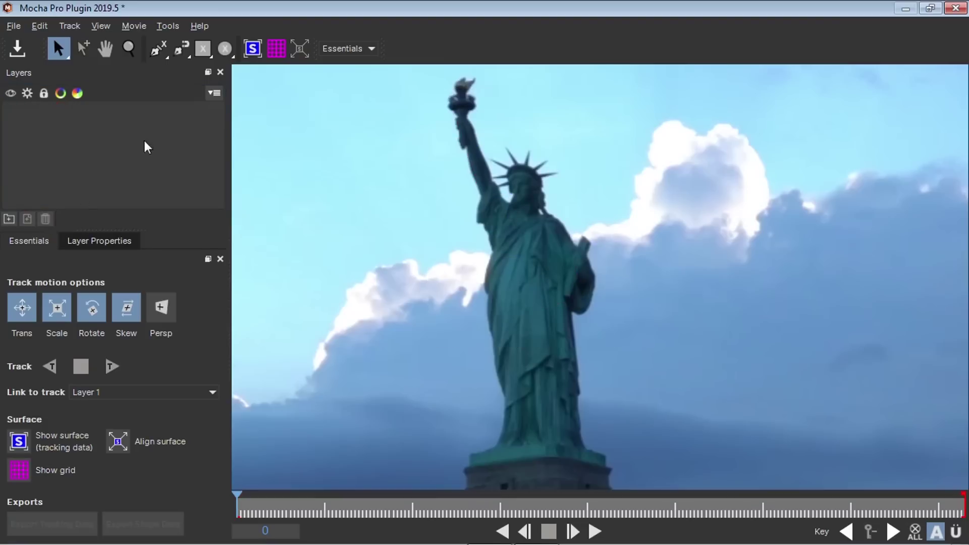
Trace the statue's left edge with the Magnetic Spline tool, from the raised wrist down to the green base's upper corner.
left_click(180, 49)
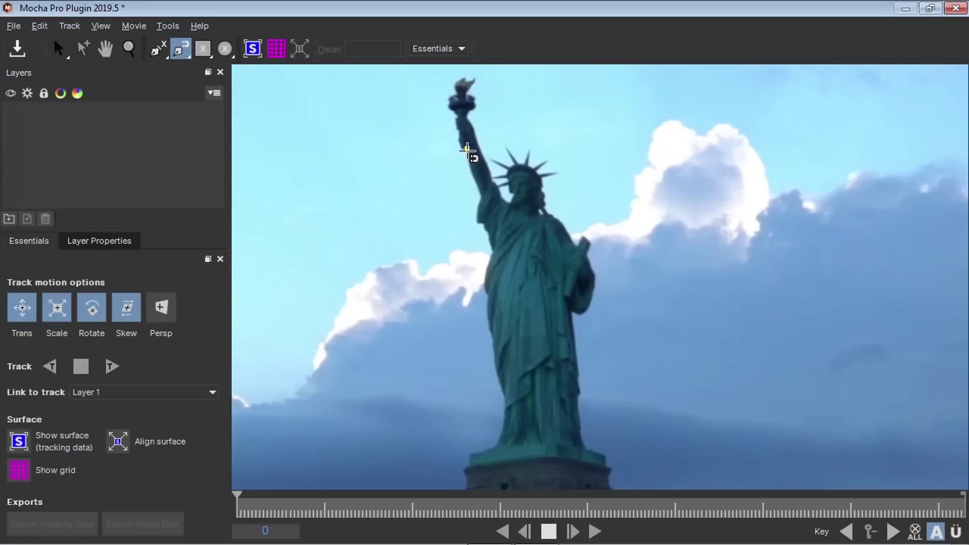
mouse_move(475, 181)
left_mouse_down()
mouse_move(493, 260)
mouse_move(486, 286)
mouse_move(504, 428)
mouse_move(541, 304)
left_mouse_up()
key("z")
key("x")
mouse_move(501, 407)
left_mouse_down()
mouse_move(484, 287)
mouse_move(478, 318)
mouse_move(438, 340)
left_mouse_up()
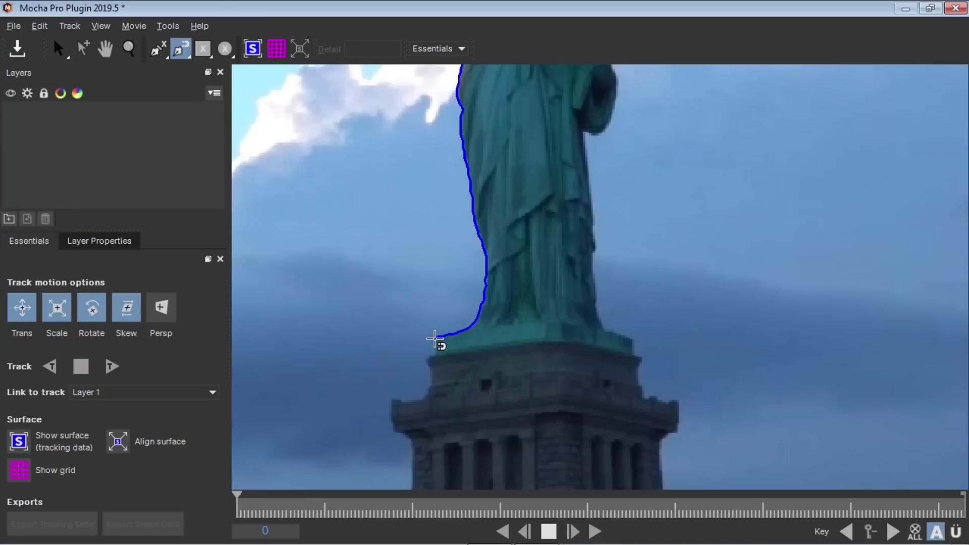
Continue the magnetic outline down the green base's left end and along its bottom edge to the right corner.
left_click_drag(435, 339, 438, 356)
left_click_drag(438, 356, 605, 348)
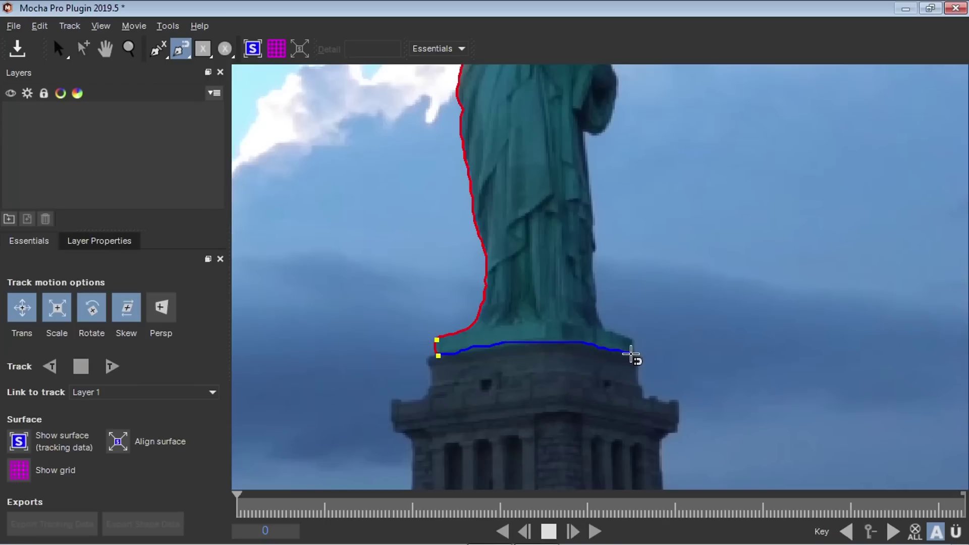
left_click(632, 353)
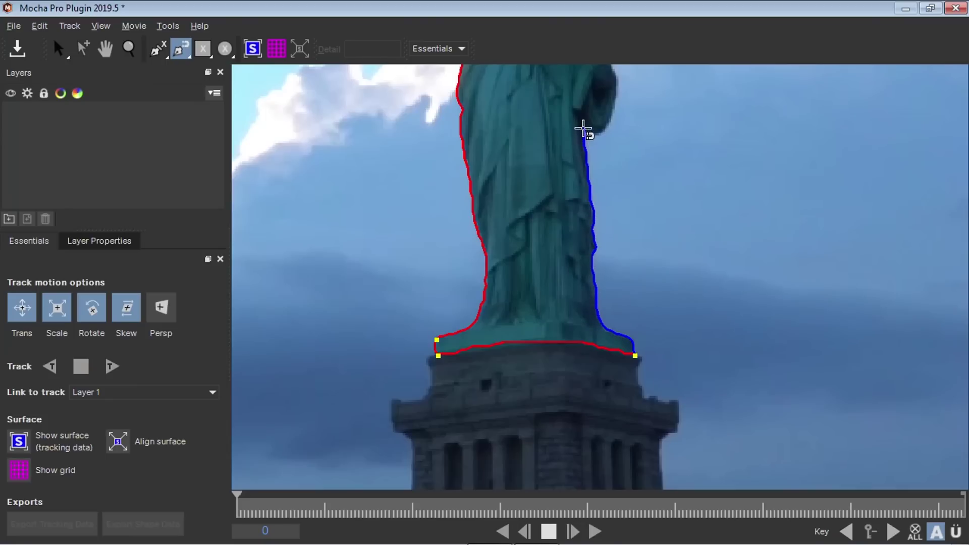
Trace the magnetic outline up the robe's right edge and around the arm holding the tablet.
key("z")
left_click_drag(582, 130, 519, 329)
key("x")
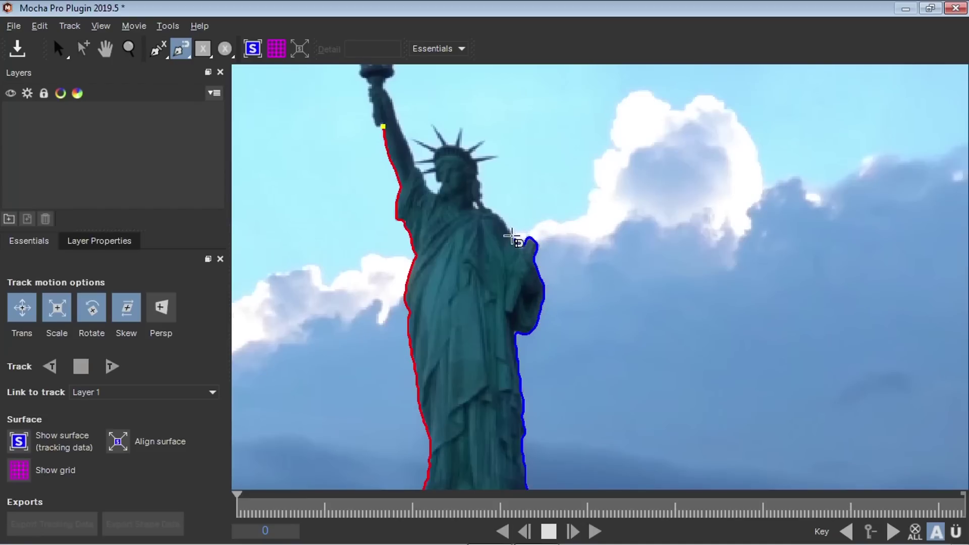
Trace the magnetic outline over the right shoulder and around the head, leaving out the crown's spikes.
key("z")
left_click_drag(486, 206, 530, 80)
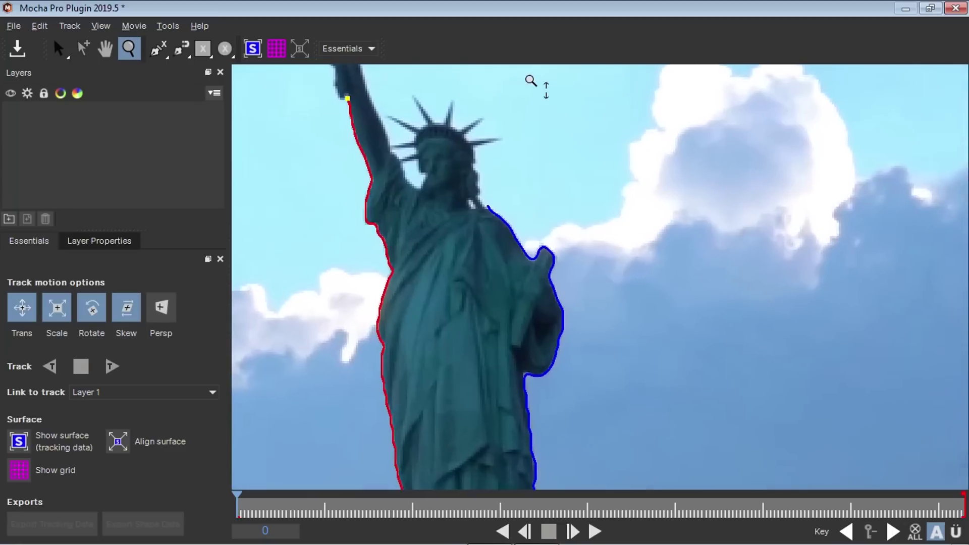
key("x")
left_click_drag(469, 201, 552, 286)
key("g")
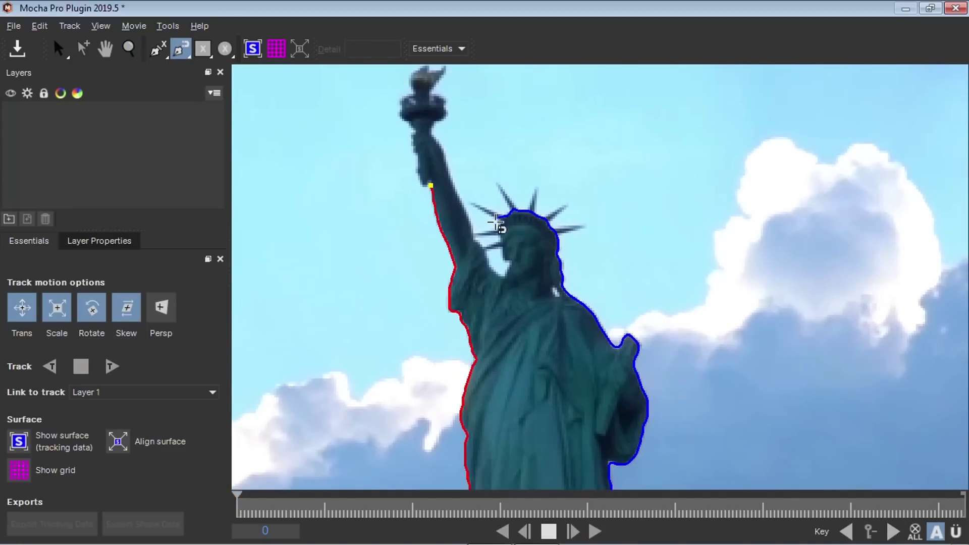
Anchor the magnetic outline at the chin and neck, and trace up the raised arm's inner edge to just below the torch.
left_click(510, 263)
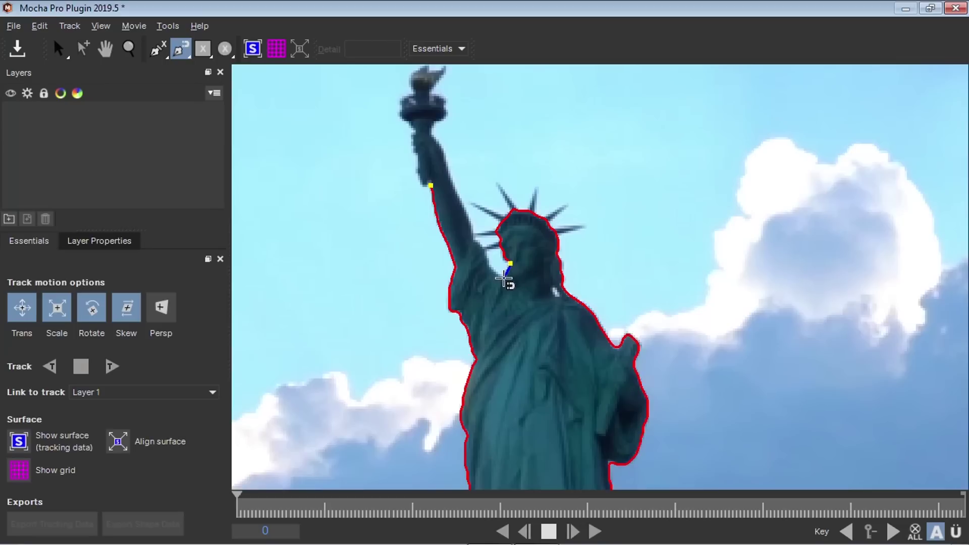
left_click(504, 277)
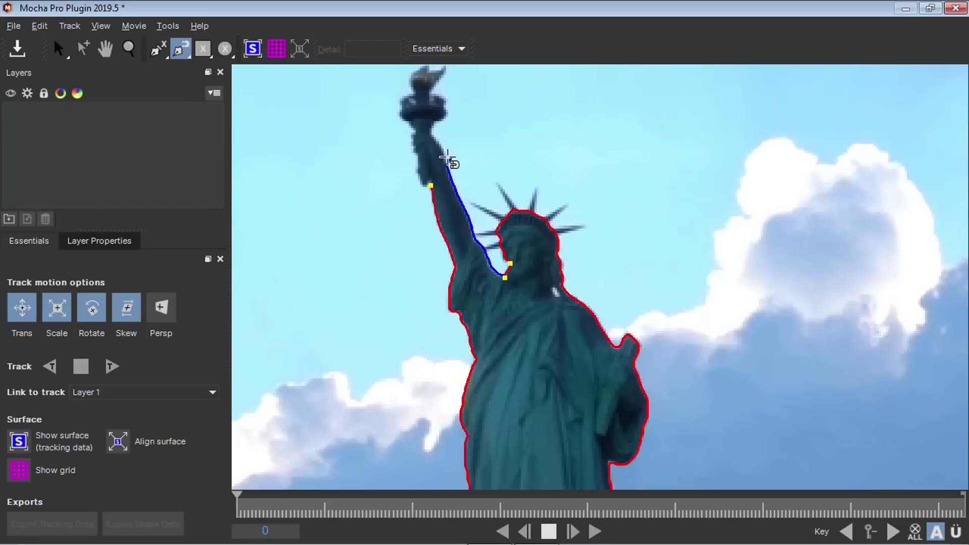
left_click(435, 121)
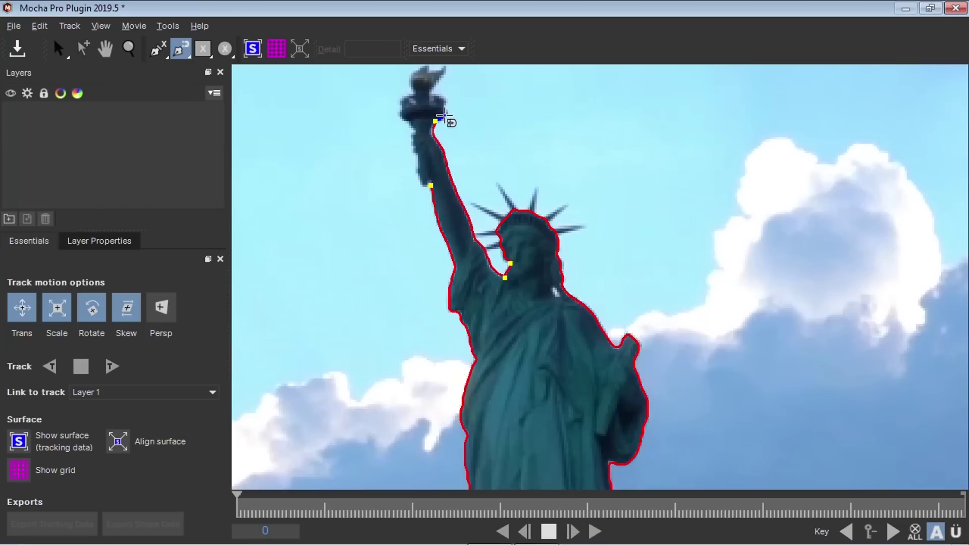
Trace the magnetic outline around the torch and flame and back down to the starting point on the raised arm, closing the shape.
key("z")
left_click_drag(444, 115, 503, 236)
key("x")
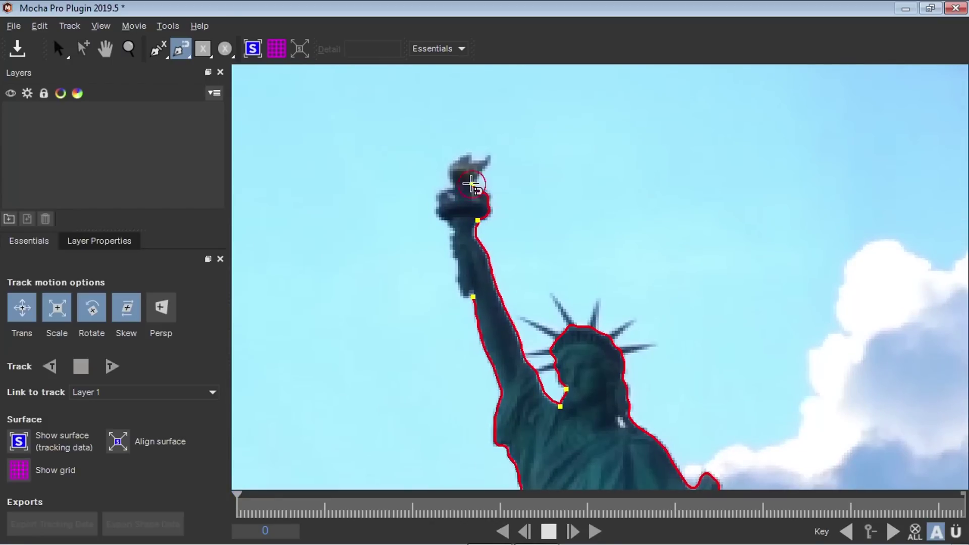
left_click(472, 184)
left_click(489, 156)
left_click(467, 154)
left_click(454, 189)
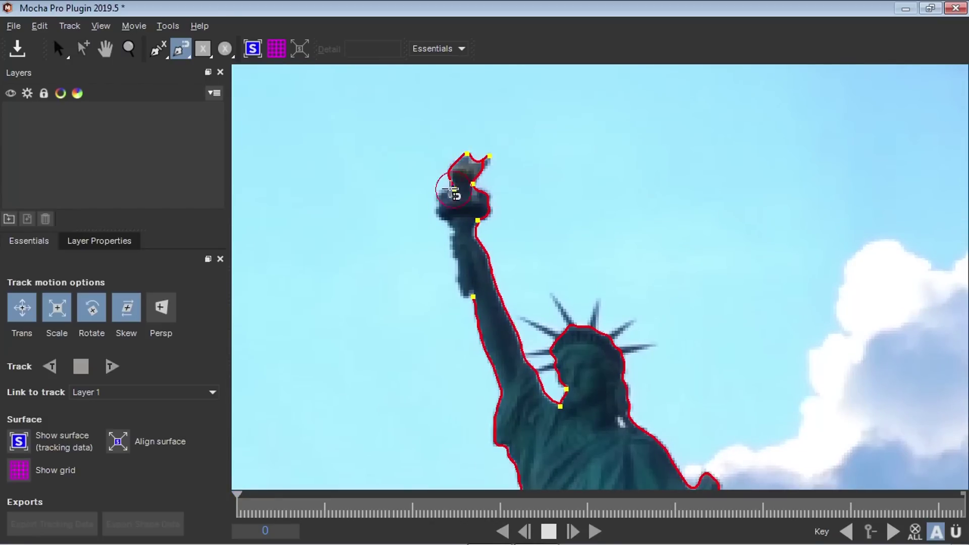
left_click(474, 298)
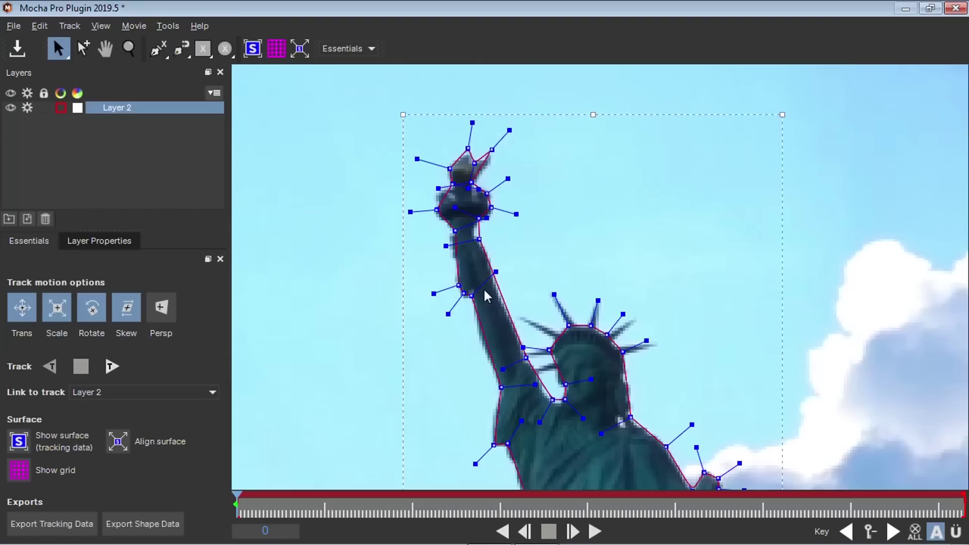
With the whole statue in view, reactivate the Magnetic Spline tool and lower the outline's Detail to 53.
key("z")
left_click_drag(590, 221, 519, 267)
key("x")
key("z")
key("z")
key("x")
key("q")
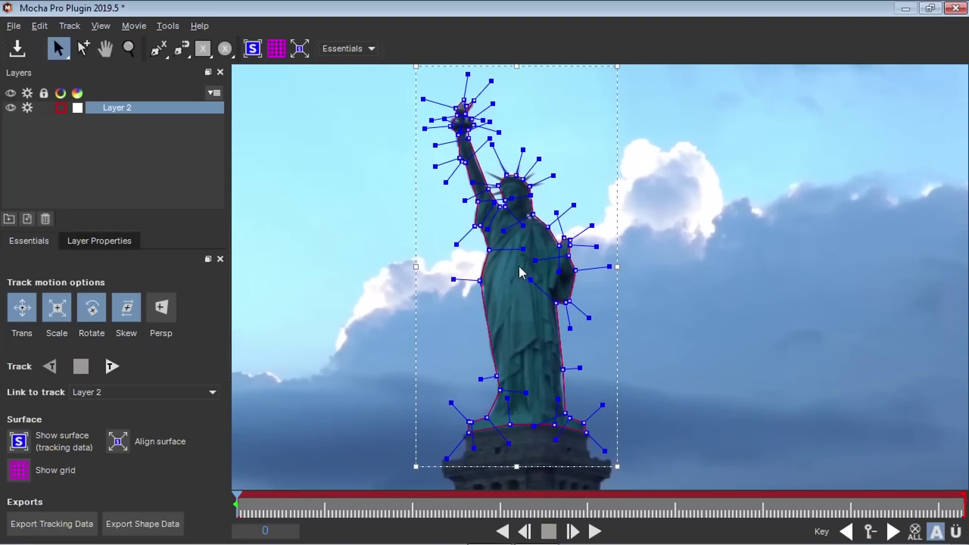
left_click(179, 52)
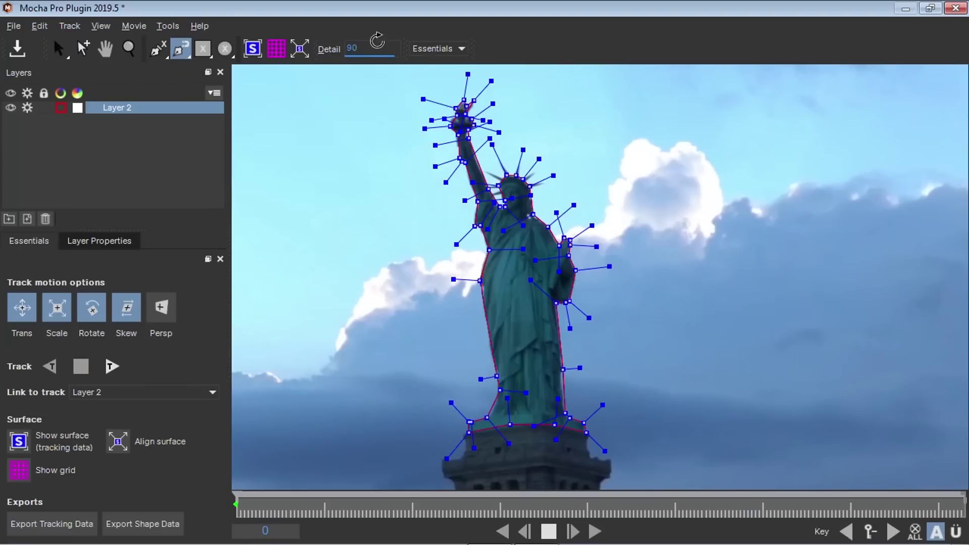
left_click(358, 48)
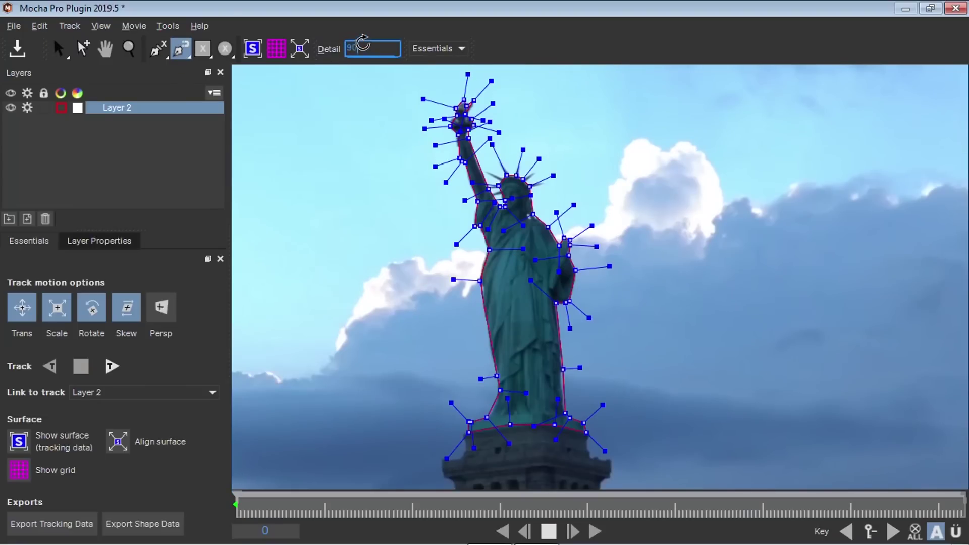
key("Down")
key("Down")
key("Down")
key("Down")
key("Down")
key("Down")
key("Down")
key("Down")
key("Down")
key("Down")
key("Down")
key("Down")
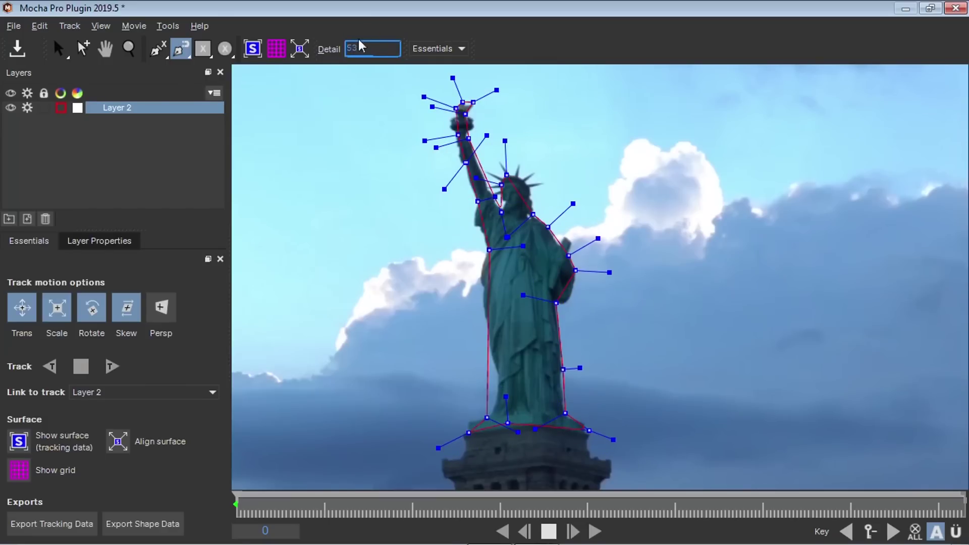
Raise the outline's Detail to 96.
mouse_move(352, 49)
left_mouse_down()
mouse_move(366, 48)
mouse_move(353, 60)
left_mouse_up()
mouse_move(372, 55)
left_mouse_down()
mouse_move(333, 31)
mouse_move(342, 56)
mouse_move(363, 42)
mouse_move(337, 43)
mouse_move(365, 45)
mouse_move(339, 38)
mouse_move(365, 49)
left_mouse_up()
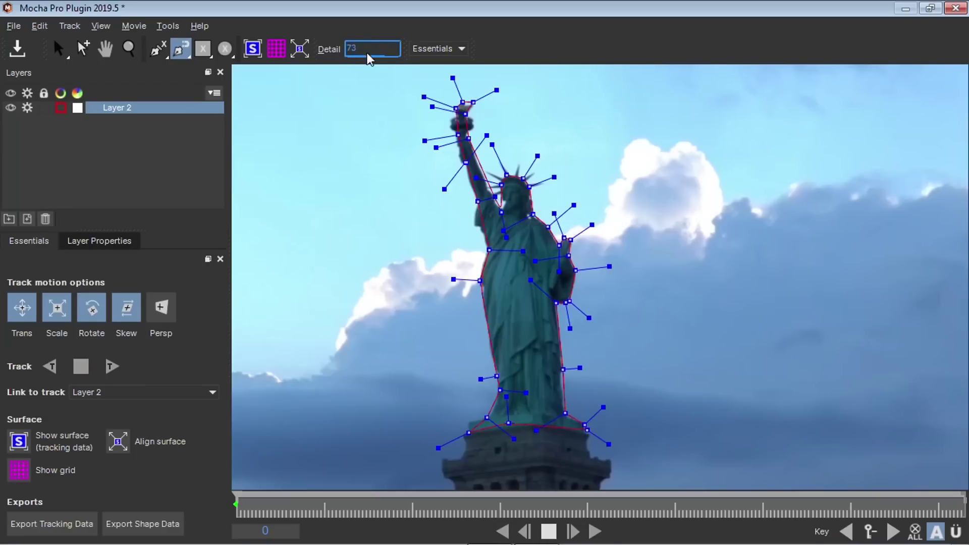
mouse_move(373, 22)
left_mouse_down()
mouse_move(360, 46)
mouse_move(407, 44)
mouse_move(333, 60)
mouse_move(379, 24)
left_mouse_up()
key("Up")
key("Up")
key("Up")
key("Up")
key("Up")
key("Up")
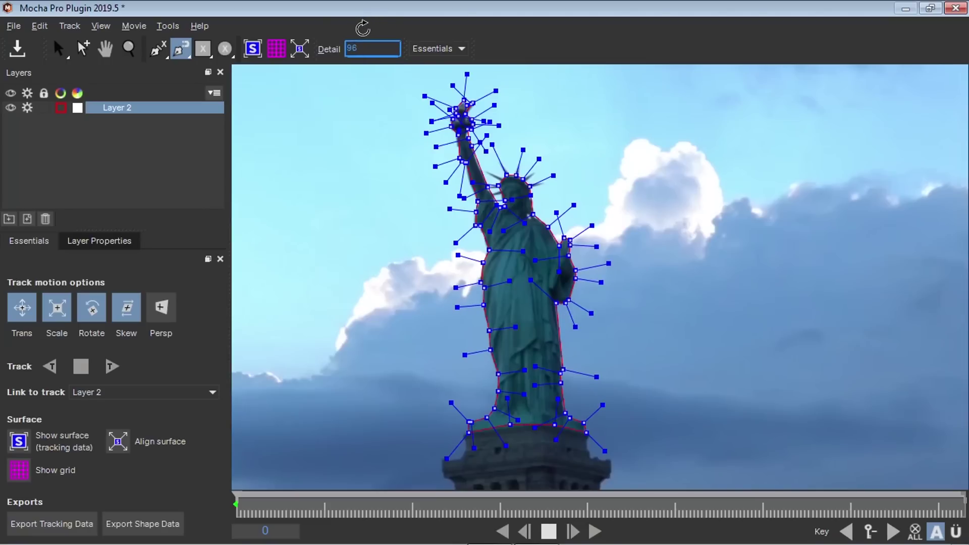
Switch to the Pick tool and move the outline points onto the notch in the flame and the torch's left edge.
key("z")
left_click_drag(443, 230, 469, 146)
left_click_drag(441, 255, 505, 177)
key("x")
left_click_drag(536, 67, 458, 304)
left_click(79, 51)
left_click(60, 52)
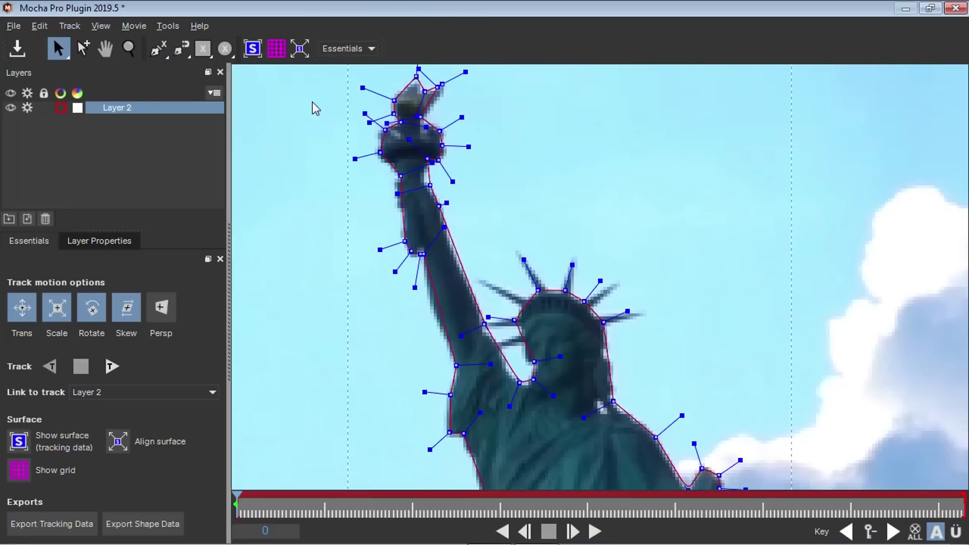
key("z")
left_click_drag(481, 133, 478, 139)
key("x")
left_click_drag(444, 100, 433, 138)
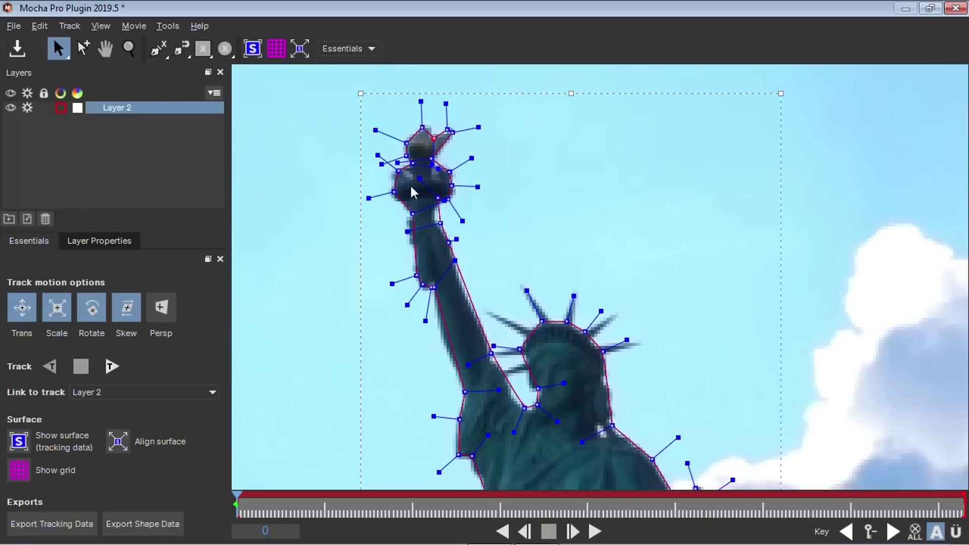
left_click_drag(399, 171, 392, 174)
left_click_drag(412, 213, 411, 213)
Adjust the outline points and edge handles at the raised arm's sleeve and in the curve between arm and neck.
key("z")
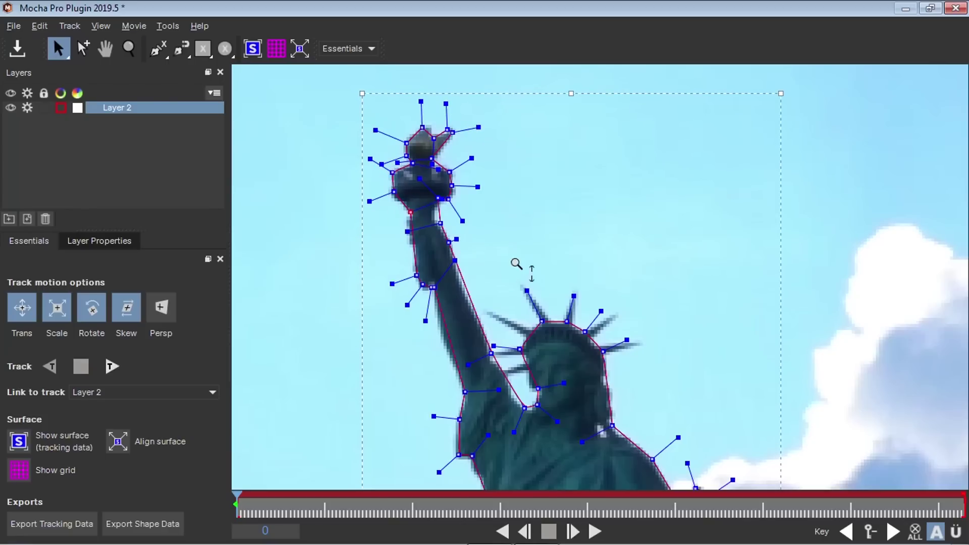
left_click_drag(515, 263, 458, 213)
key("x")
key("s")
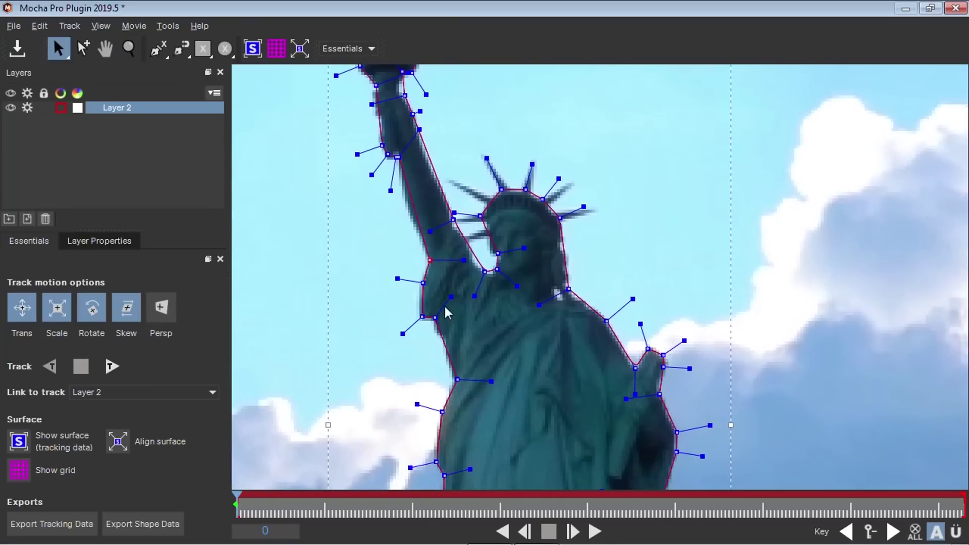
left_click(423, 316)
left_click_drag(477, 292, 481, 279)
Adjust the outline's edge handles around the crown, and move the point where the hair meets the shoulder inward.
left_click_drag(453, 219, 462, 213)
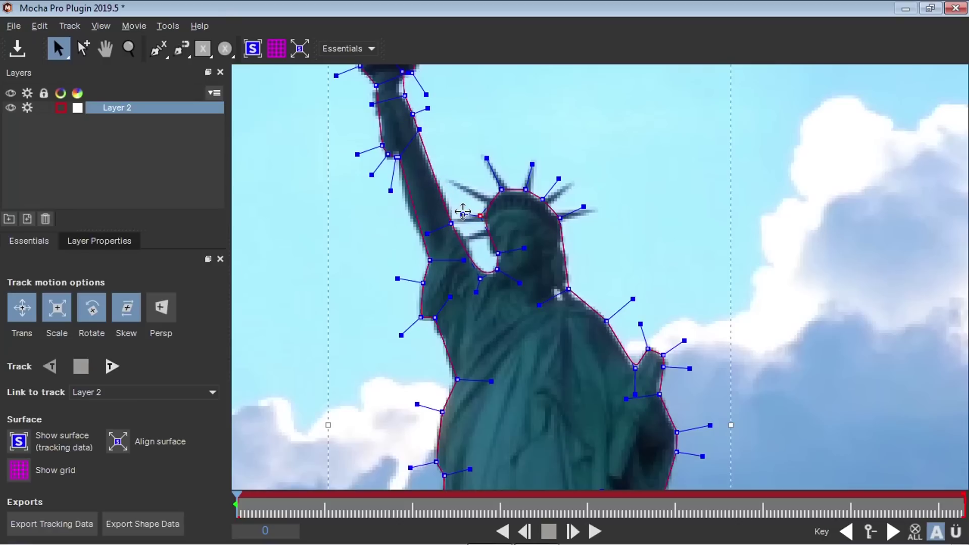
left_click_drag(490, 158, 531, 170)
left_click_drag(587, 210, 592, 204)
left_click_drag(569, 287, 564, 292)
Adjust the outline handle on the shoulder and move the point into the notch between shoulder and tablet.
key("z")
left_click_drag(580, 339, 627, 298)
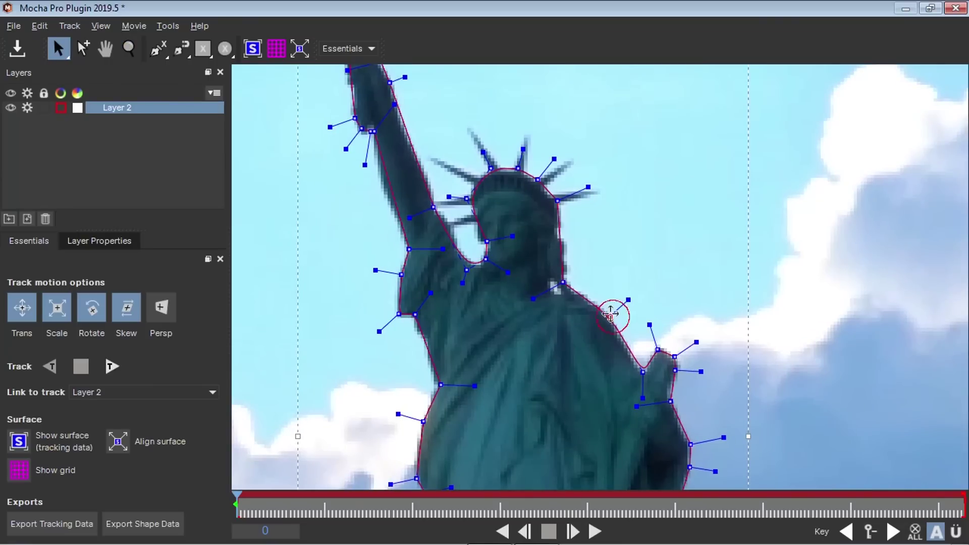
left_click_drag(642, 398, 644, 408)
left_click(643, 374)
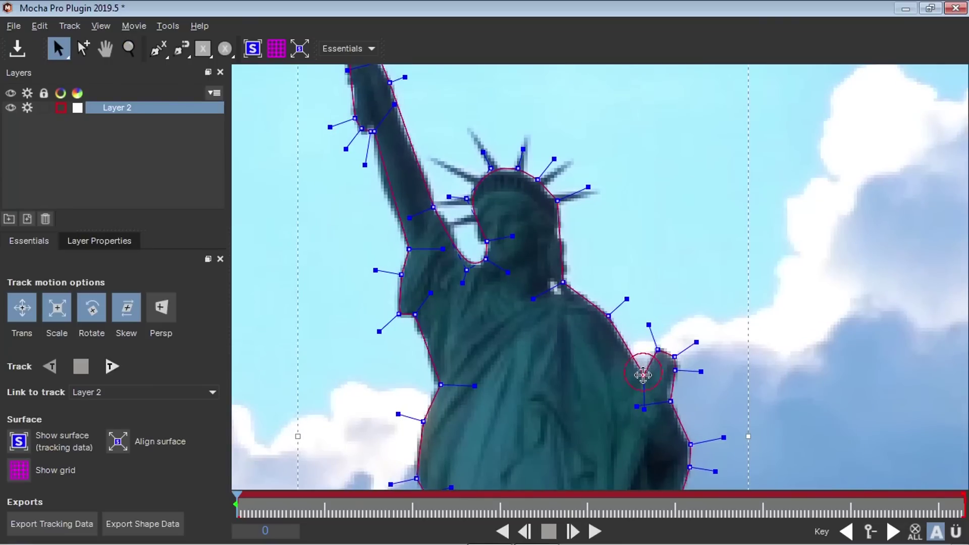
Move the outline points along the green base's bottom edge and its corners to fit where it meets the pedestal.
key("x")
left_click_drag(560, 465, 512, 234)
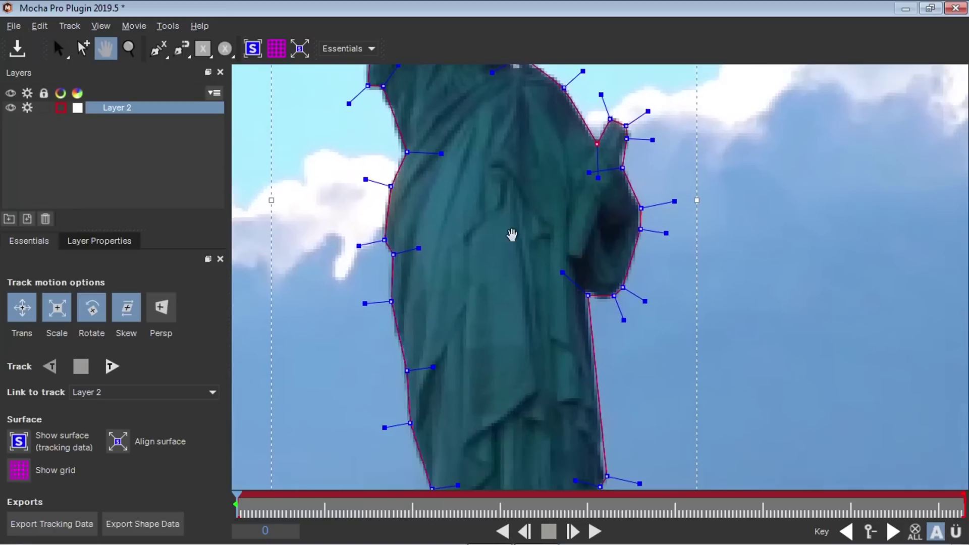
left_click_drag(487, 344, 481, 195)
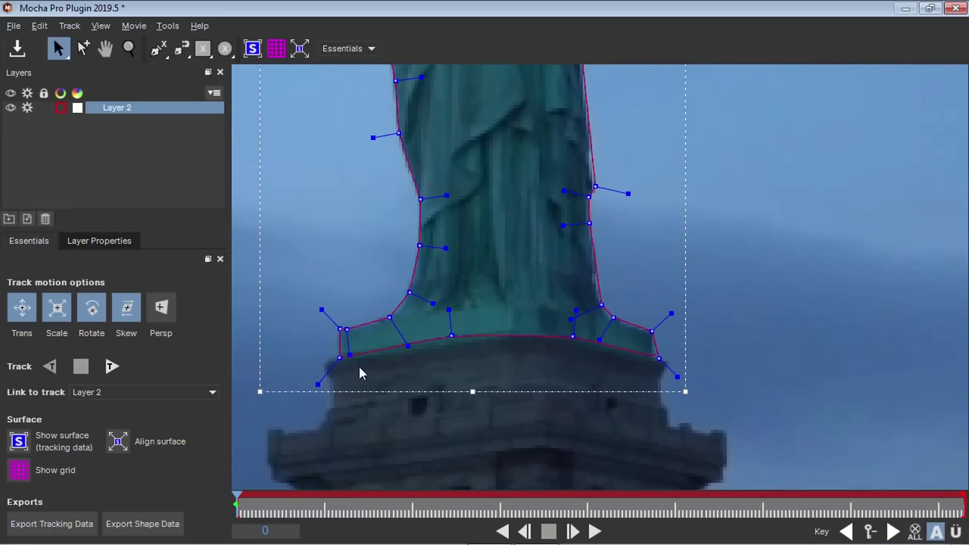
left_click_drag(340, 358, 341, 360)
left_click_drag(455, 336, 457, 341)
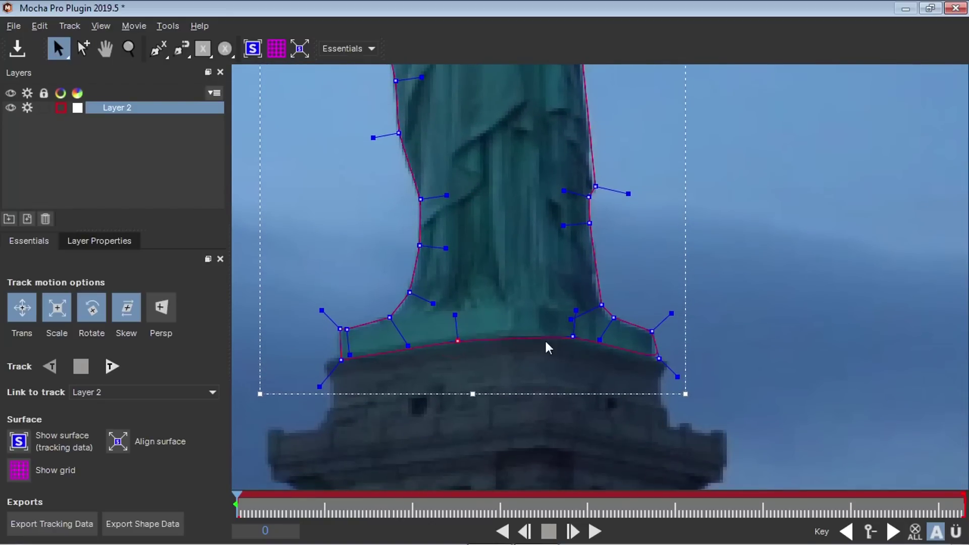
left_click_drag(574, 337, 577, 341)
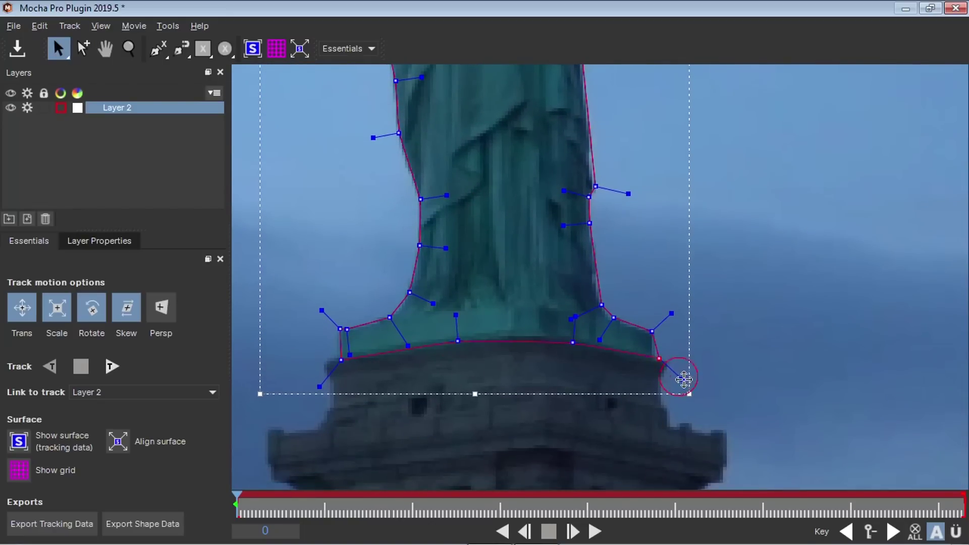
left_click_drag(658, 359, 655, 361)
left_click_drag(669, 315, 679, 310)
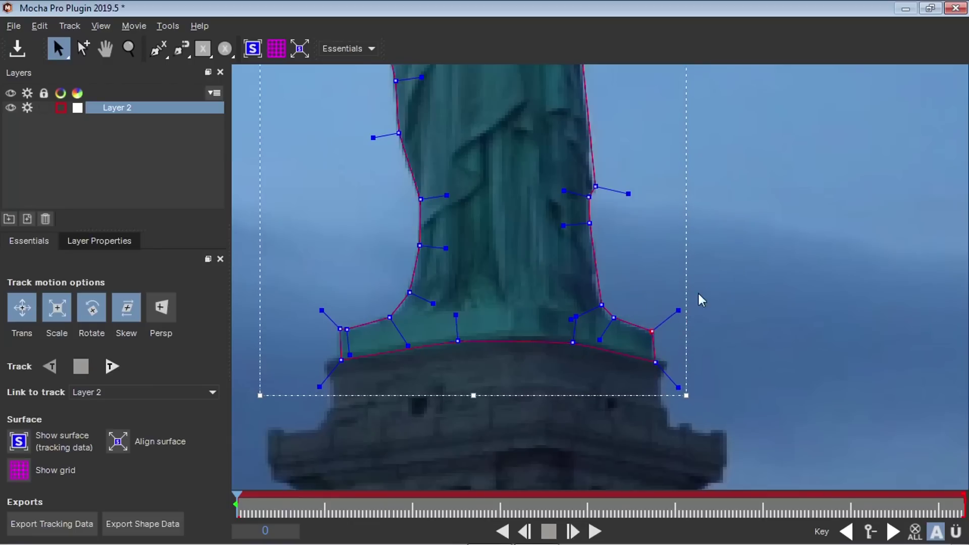
left_click(613, 318)
Select the outline point where the underside of the tablet arm meets the robe.
key("z")
left_click_drag(634, 170, 608, 199)
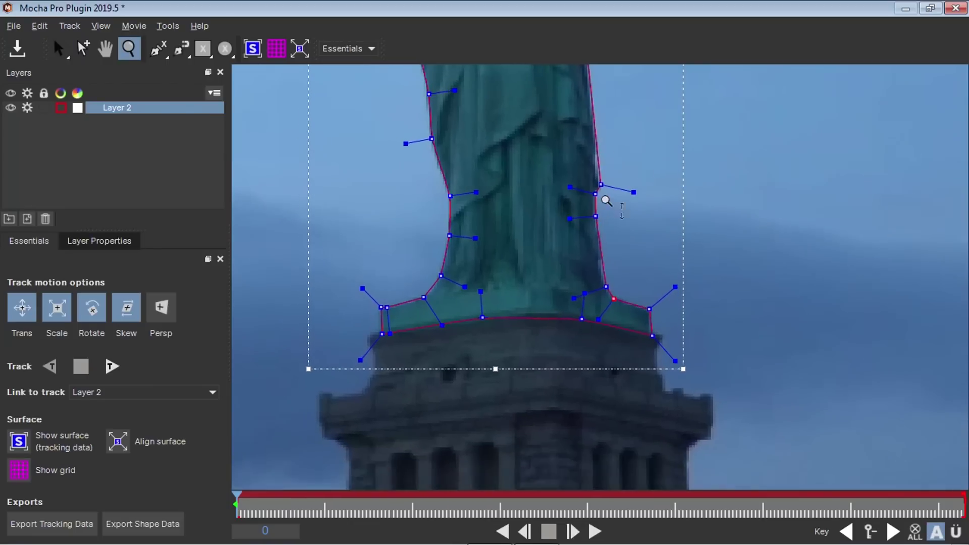
key("x")
left_click_drag(624, 144, 565, 374)
key("q")
left_click(522, 315)
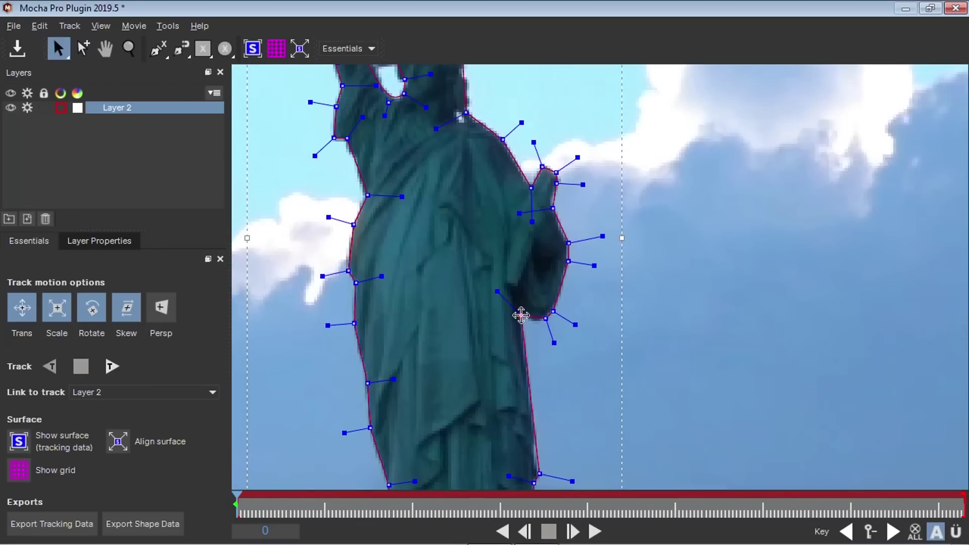
Bring the whole statue into view and switch to the Classic workspace.
key("z")
left_click_drag(551, 241, 473, 298)
left_click_drag(525, 256, 489, 285)
left_click_drag(516, 238, 521, 280)
key("x")
left_click(354, 50)
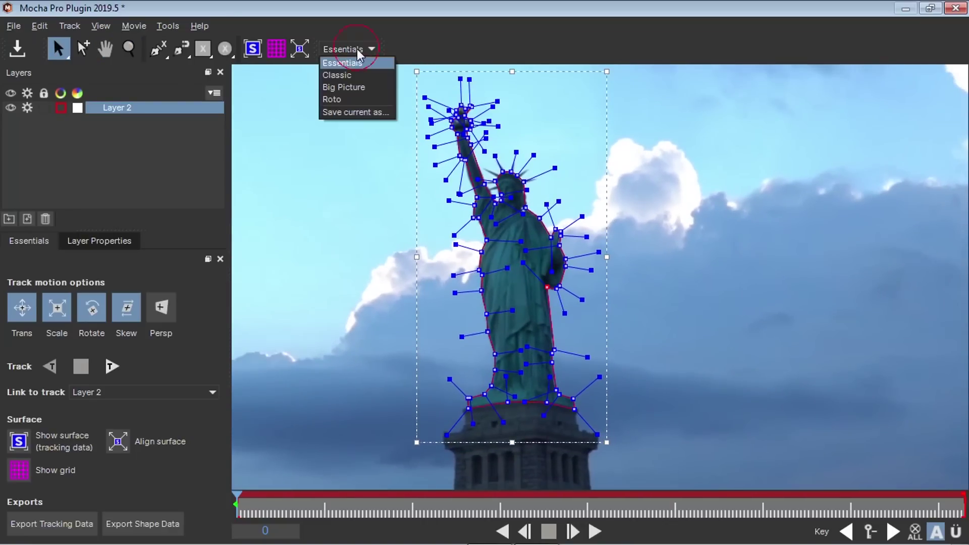
left_click(355, 74)
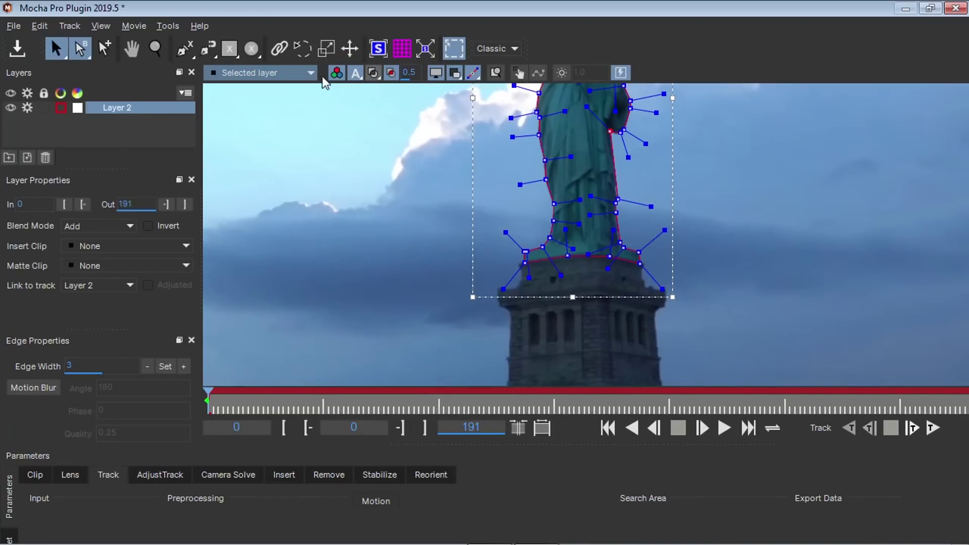
Turn on the matte overlay using the Selected track mattes option, with the outlined statue in view.
left_click(377, 78)
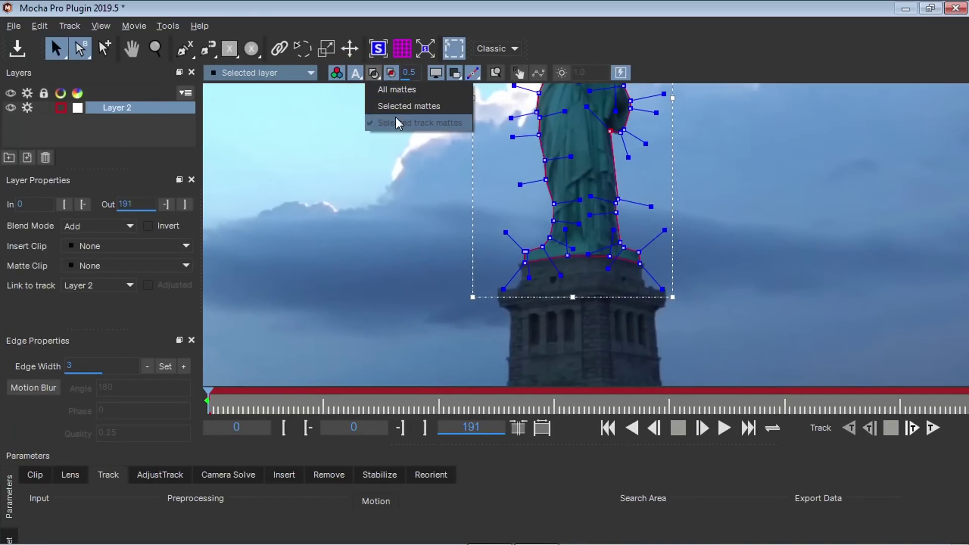
left_click(396, 117)
left_click(373, 74)
key("z")
left_click_drag(438, 160, 395, 256)
key("x")
Set both the layer's spline color and its matte color to pink (#ff007f).
left_click(61, 108)
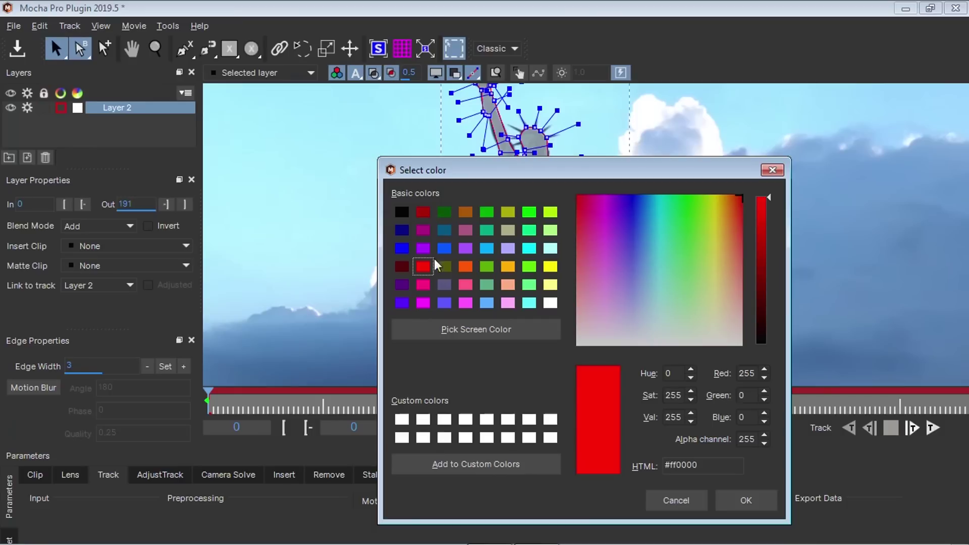
left_click(423, 285)
left_click(746, 500)
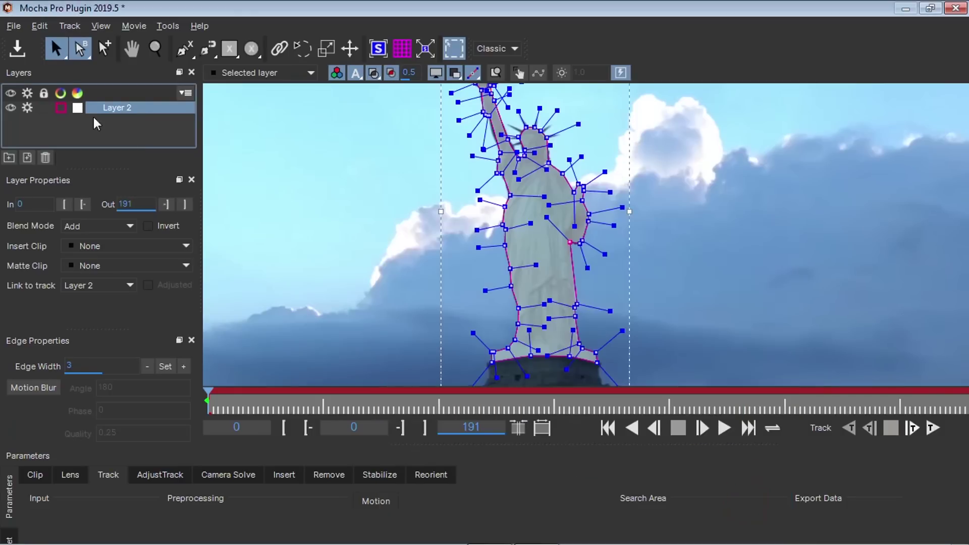
left_click(78, 108)
left_click(423, 285)
left_click(745, 500)
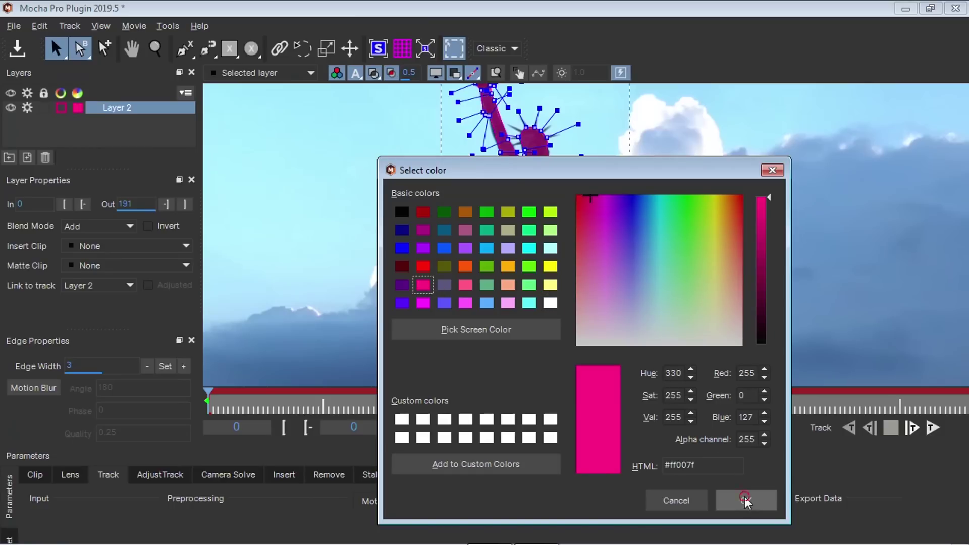
Rename the layer as Lady Liberty.
double_click(124, 107)
type("Liberty")
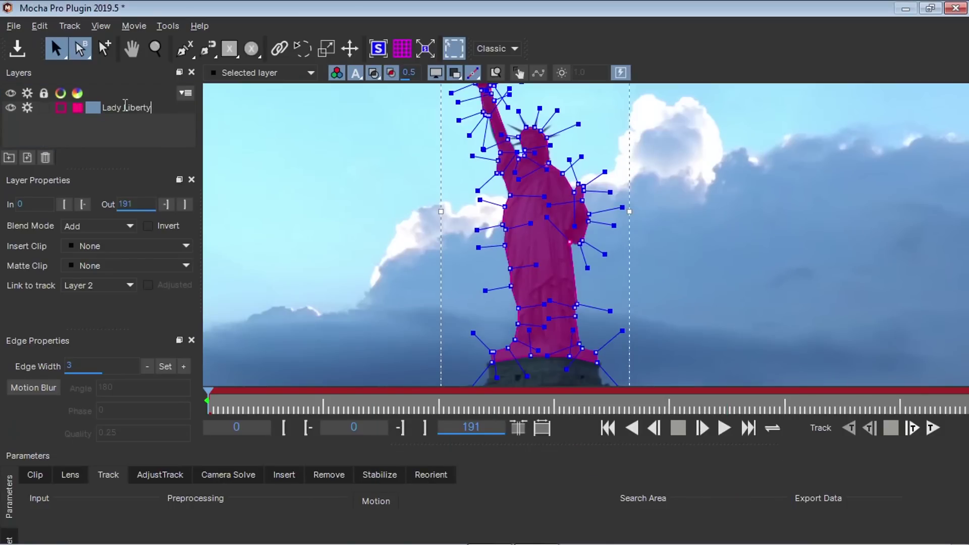
key("Return")
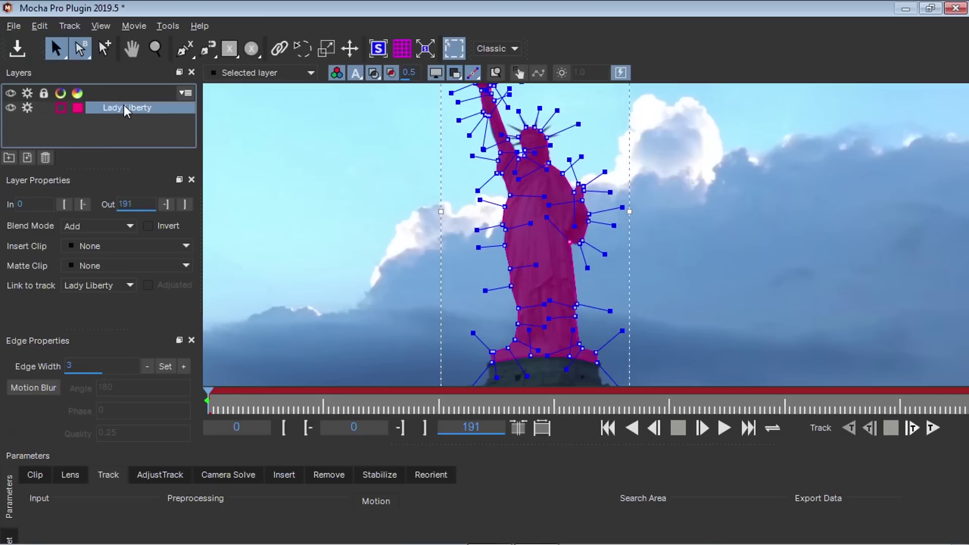
Switch back to the Essentials workspace, restore and re-maximize the window so the layout fits, and frame the whole statue.
left_click(515, 50)
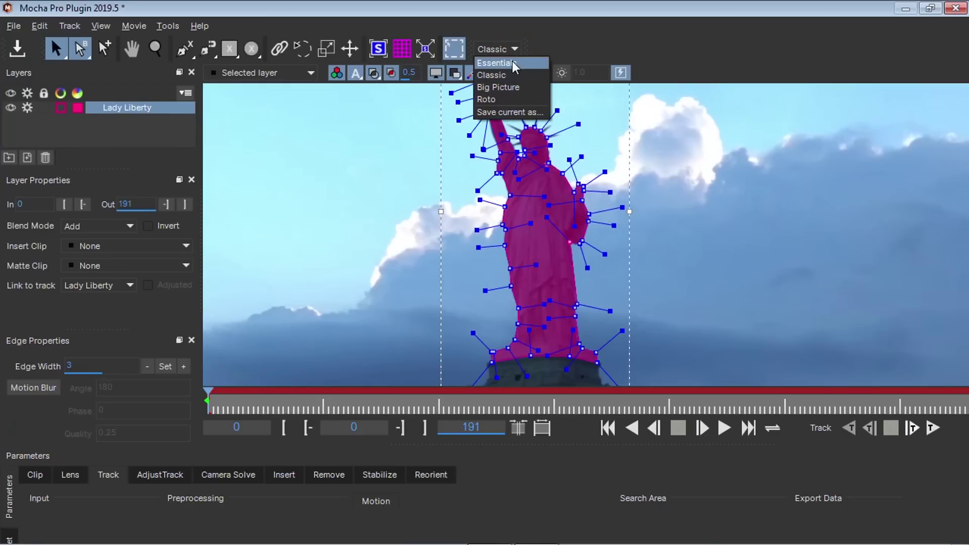
left_click(514, 63)
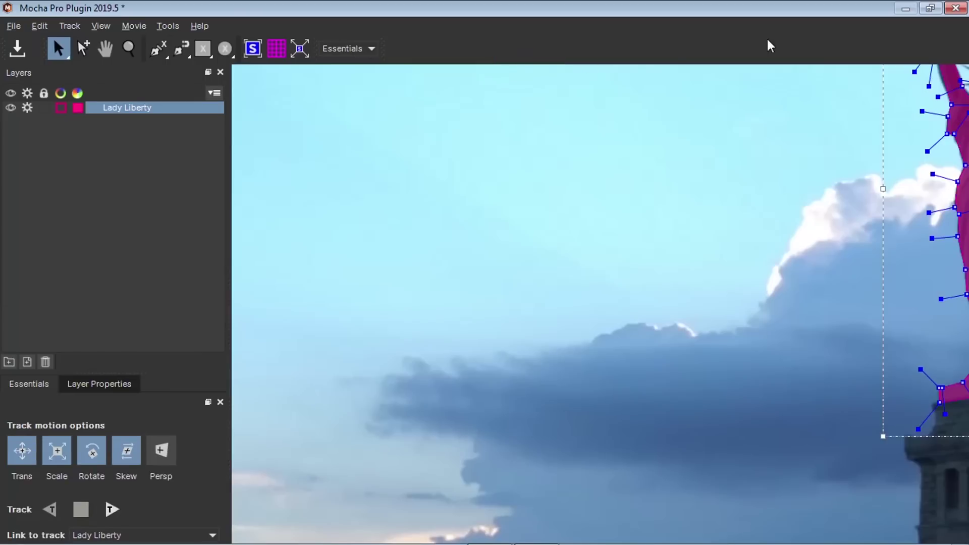
left_click(930, 8)
left_click(889, 10)
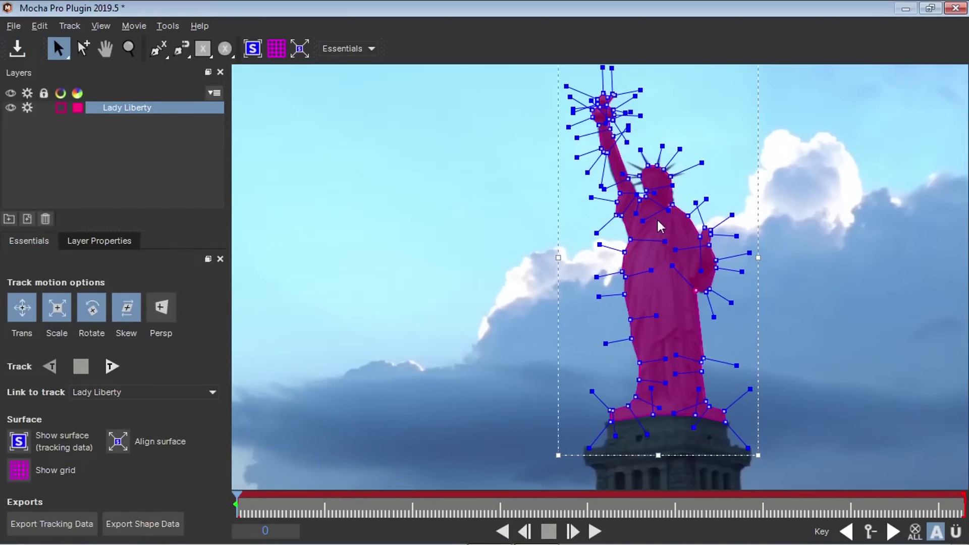
key("z")
left_click_drag(547, 267, 525, 268)
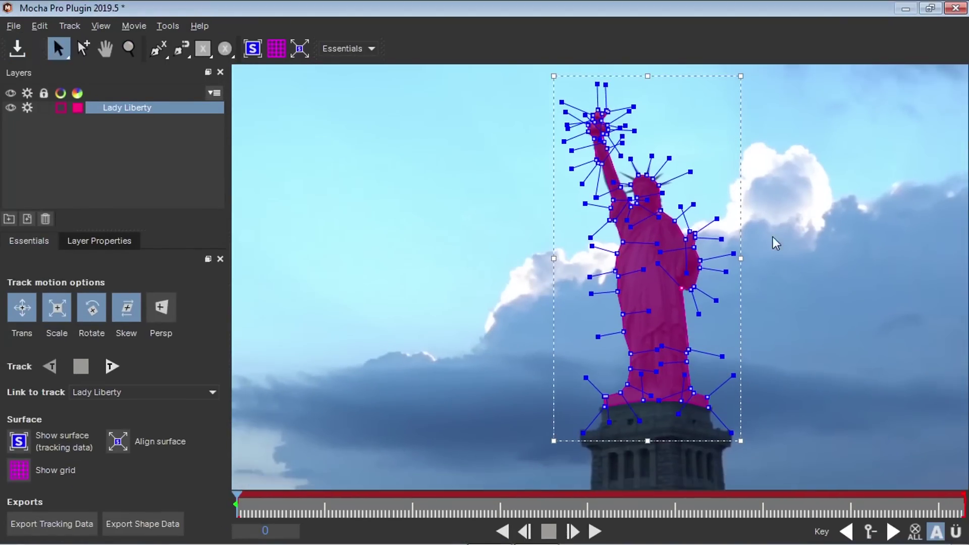
Limit the track motion to translation, scale and rotation, turning skew off, and track the Lady Liberty layer forward through the clip.
key("x")
left_click_drag(787, 246, 662, 238)
key("q")
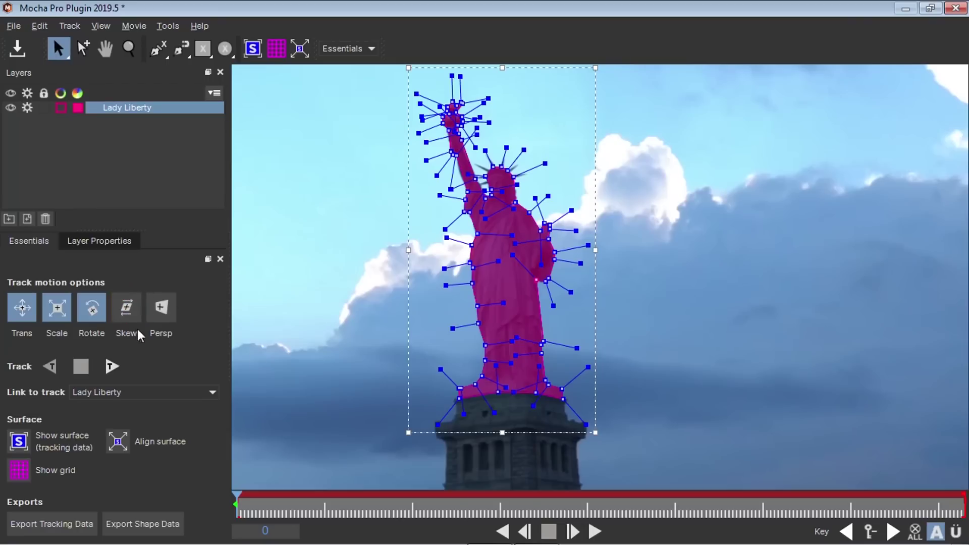
left_click(112, 367)
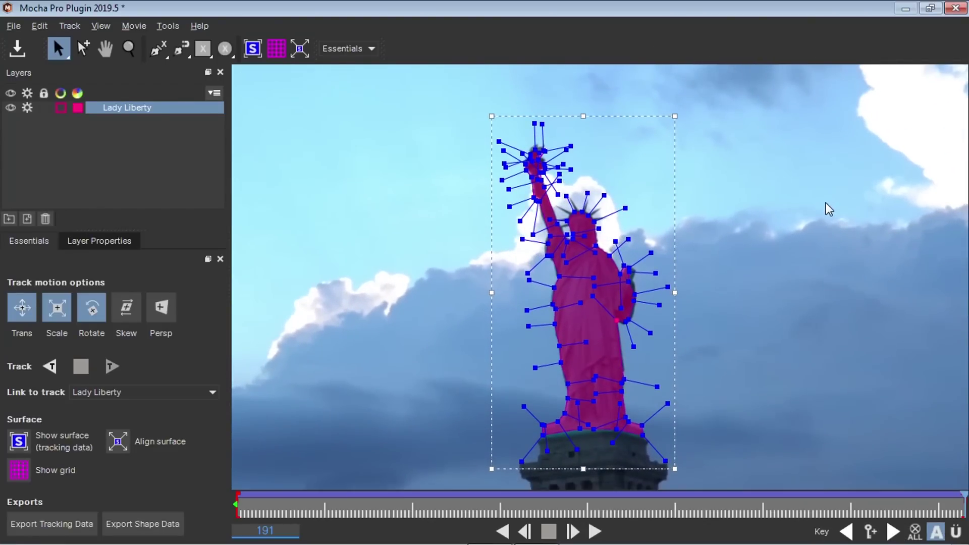
On frame 191, select the outline points around the tablet together and shift them slightly outward onto its edge.
key("z")
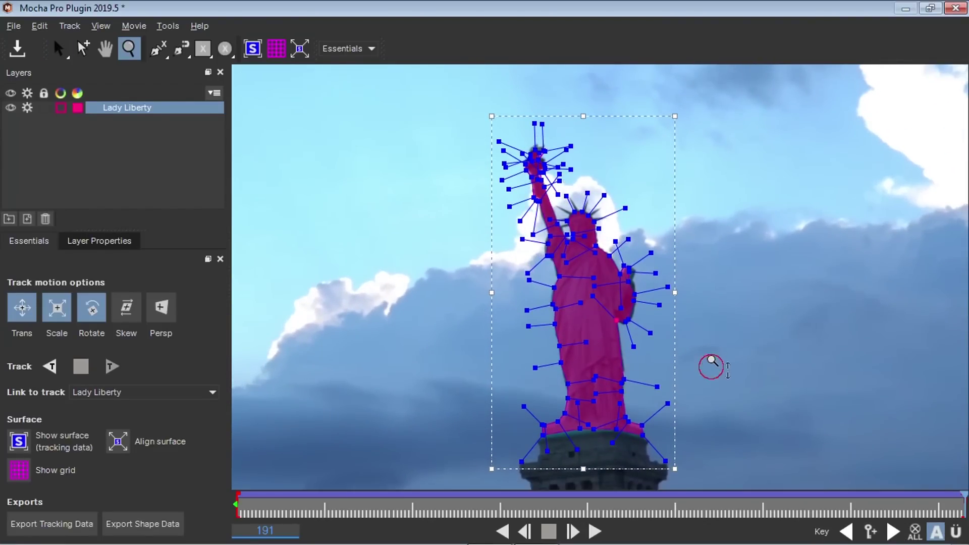
left_click_drag(709, 364, 667, 244)
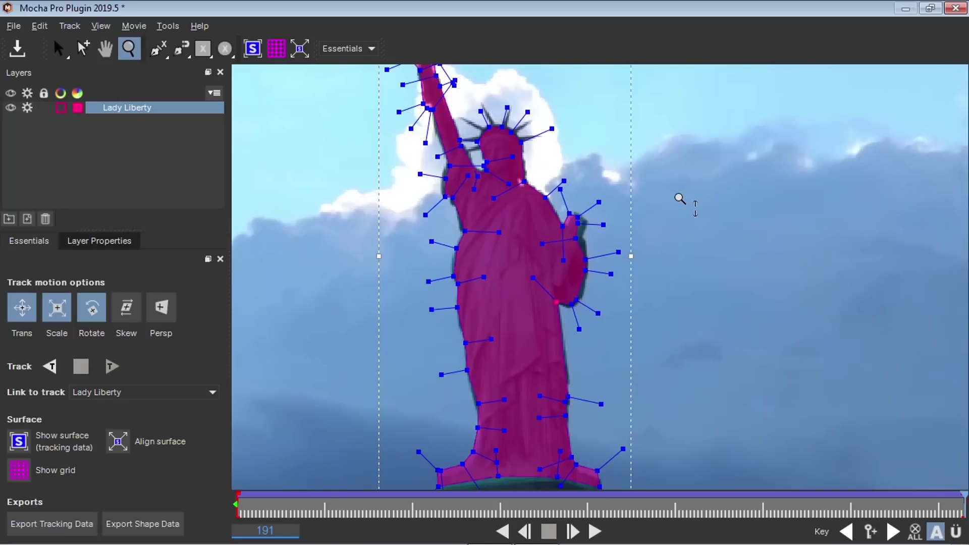
key("s")
key("z")
left_click_drag(768, 292, 675, 277)
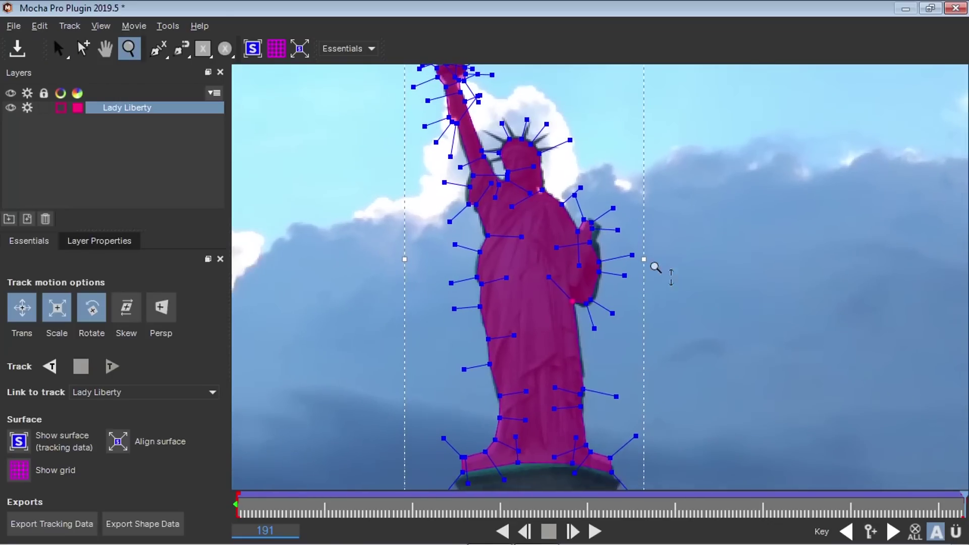
key("s")
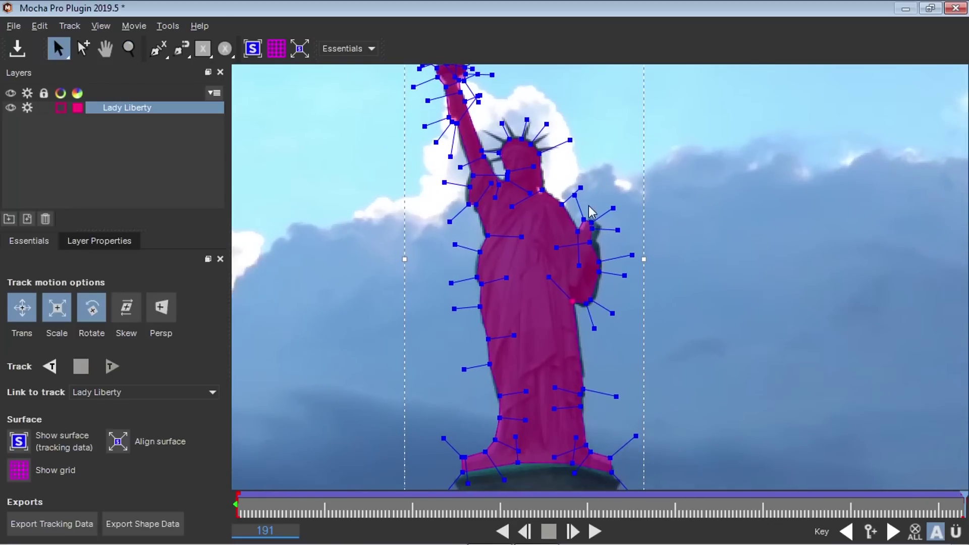
left_click(84, 50)
left_click_drag(732, 206, 560, 330)
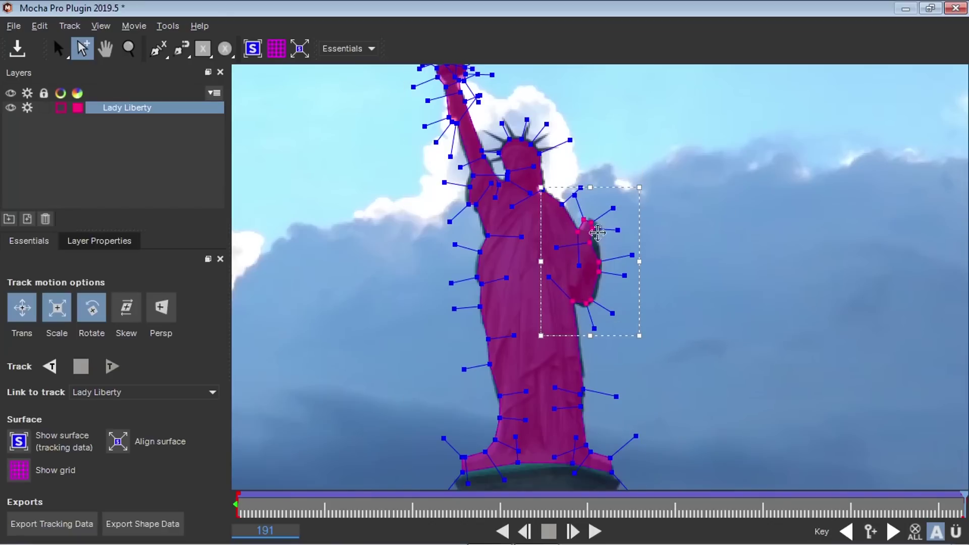
left_click_drag(591, 243, 600, 248)
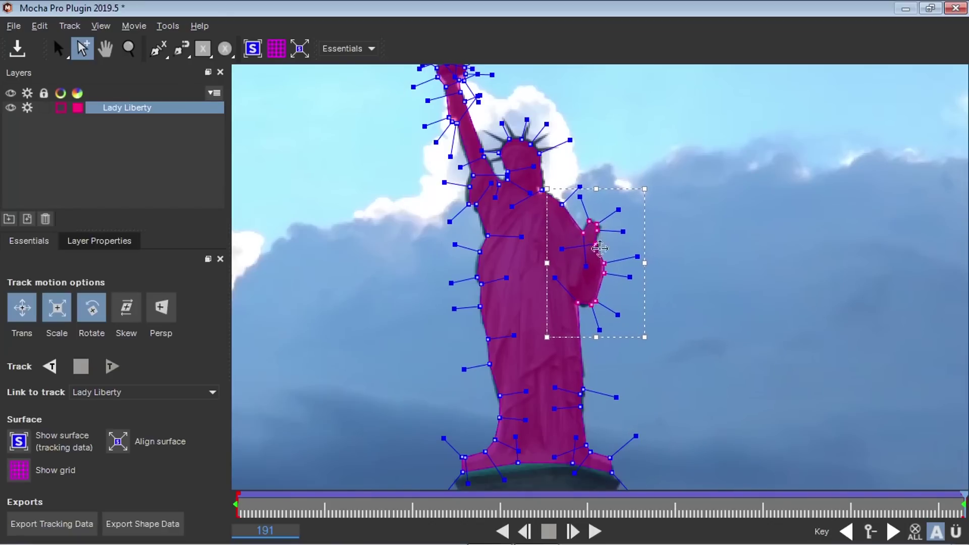
Refine the outline points at the tablet's lower corner so they follow its bottom edge.
key("z")
left_click_drag(596, 354, 574, 308)
left_click(625, 283)
left_click(583, 289)
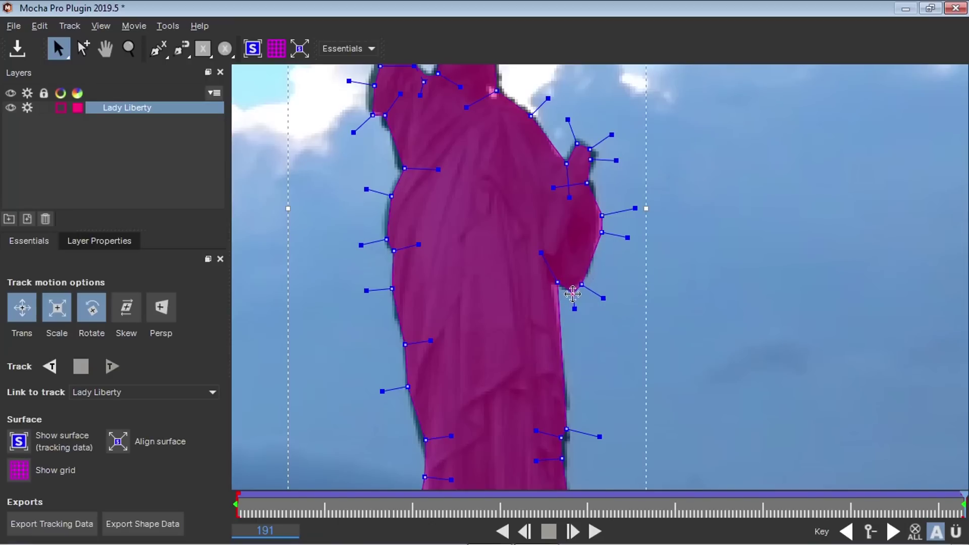
Lower the statue's base points together onto the pedestal edge, and adjust the lower robe points on both sides.
key("z")
left_click_drag(640, 334, 668, 227)
key("x")
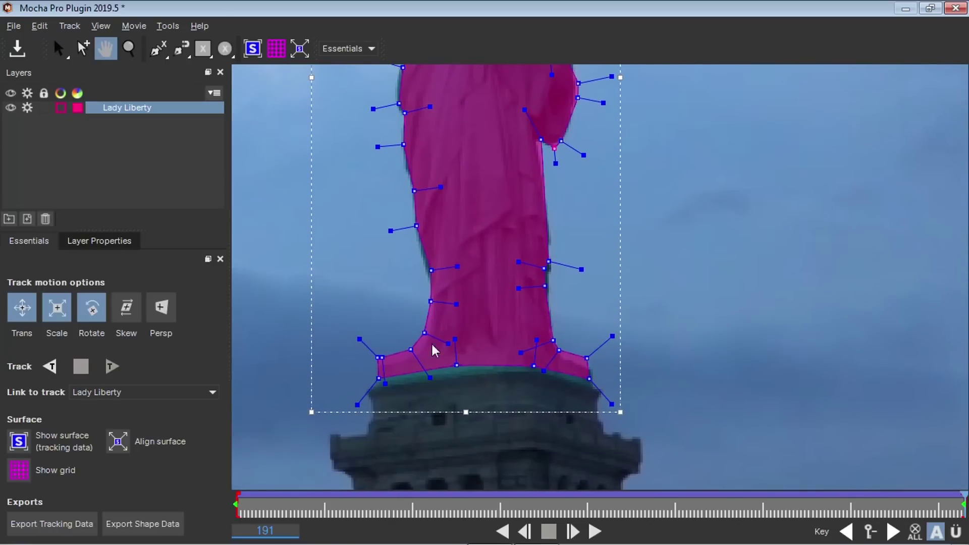
key("s")
left_click_drag(330, 325, 642, 416)
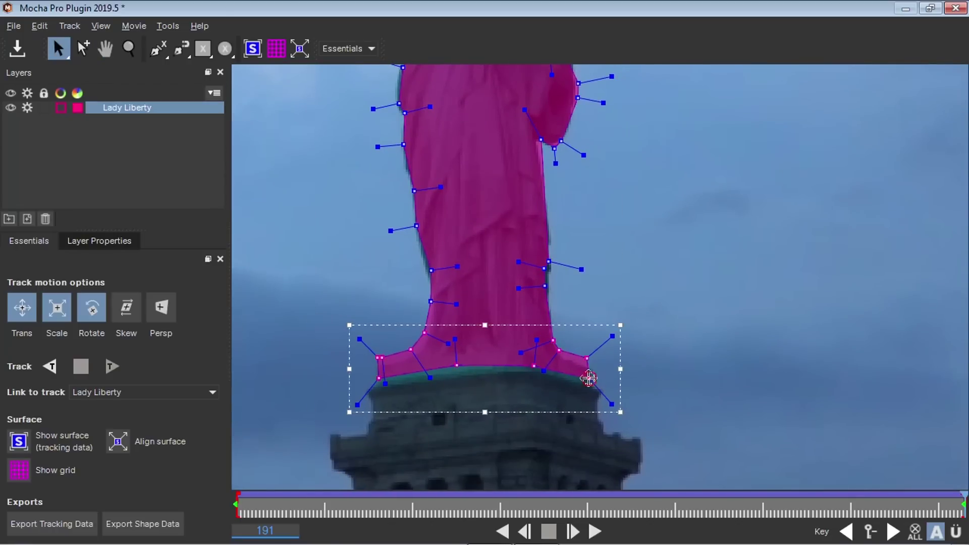
left_click_drag(589, 378, 590, 387)
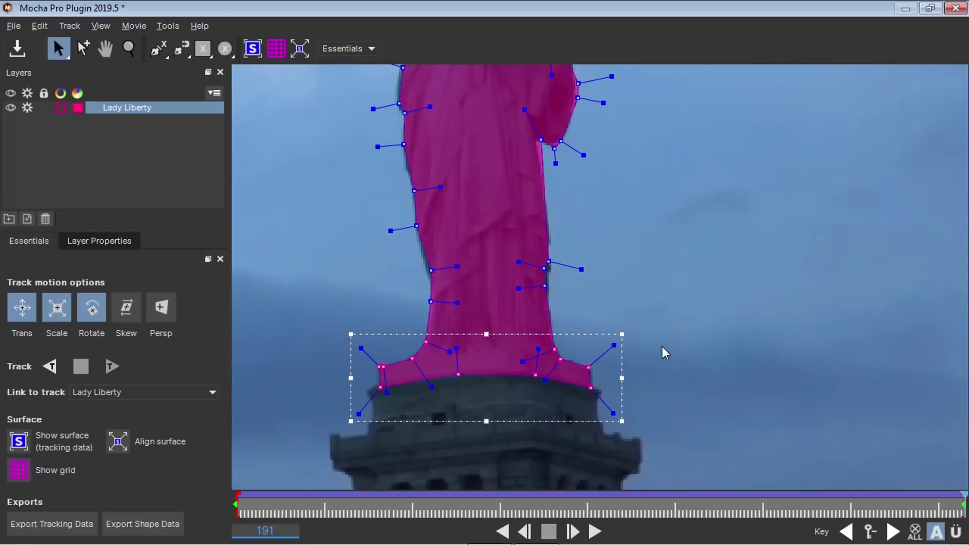
left_click_drag(430, 270, 426, 268)
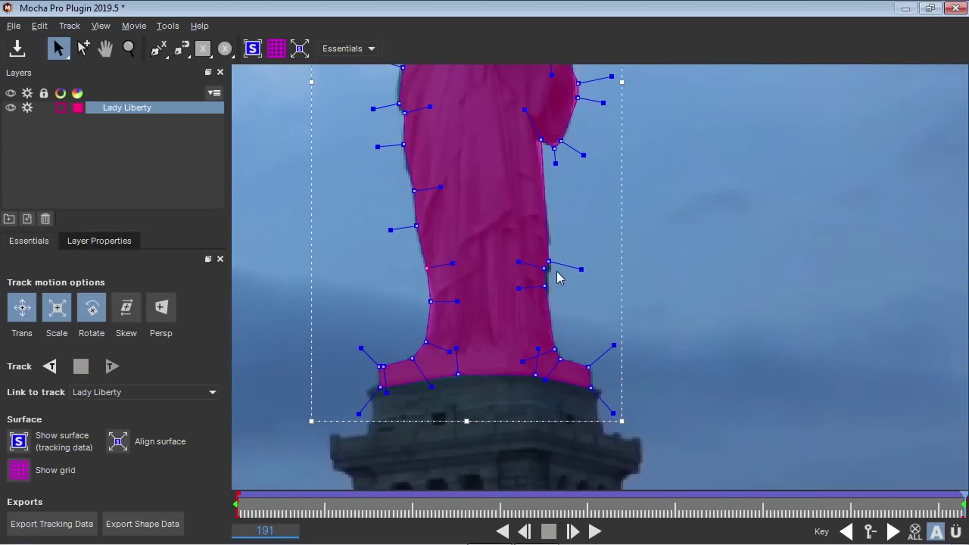
left_click_drag(546, 286, 548, 273)
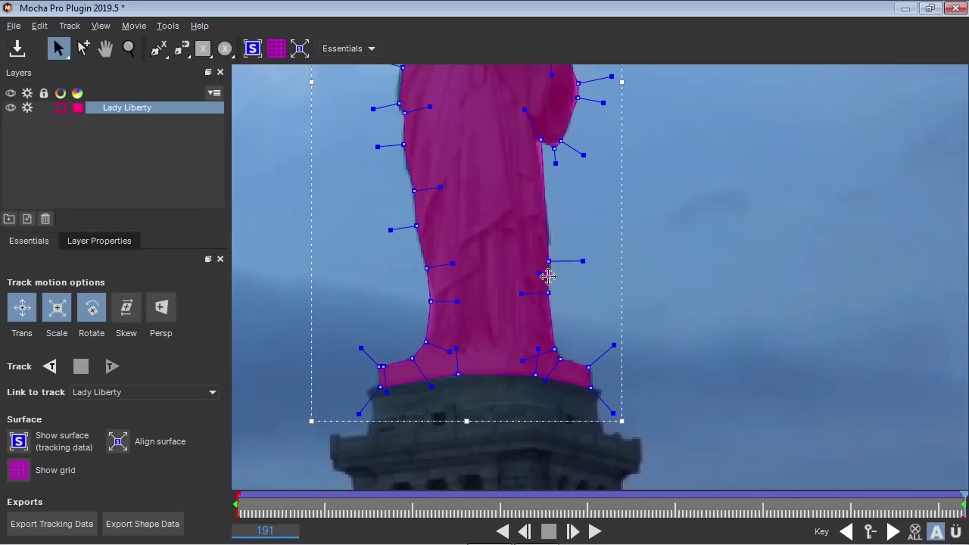
Shift the raised arm's sleeve and upper robe points outward as a group, and fine-tune the robe edge points below them.
key("z")
key("s")
key("z")
left_click_drag(476, 186, 510, 198)
key("x")
left_click_drag(473, 198, 506, 422)
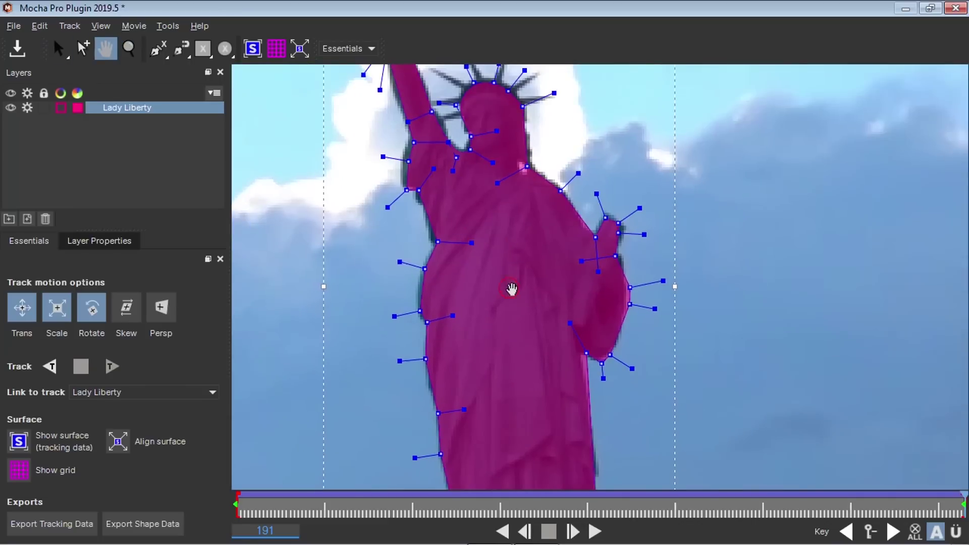
left_click_drag(510, 287, 531, 283)
left_click_drag(376, 130, 464, 292)
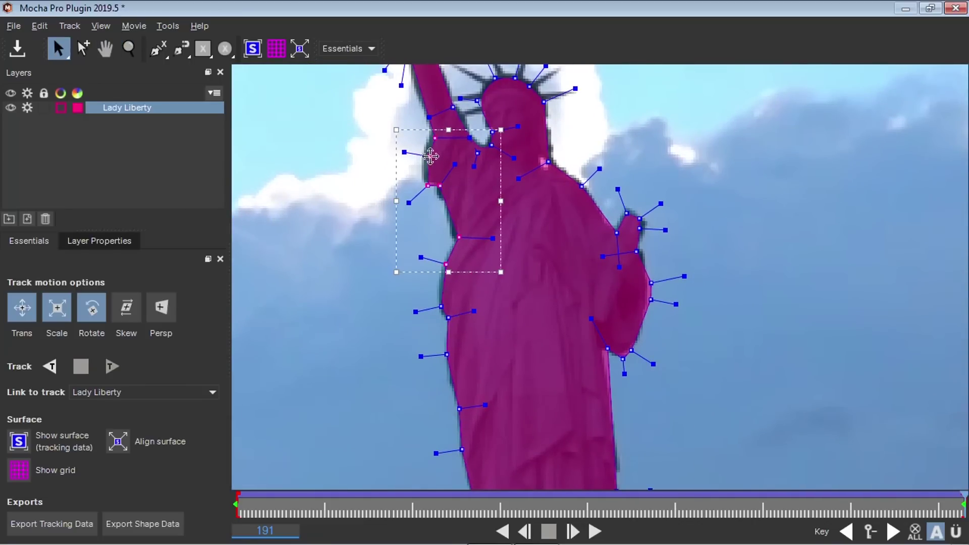
left_click_drag(432, 156, 426, 153)
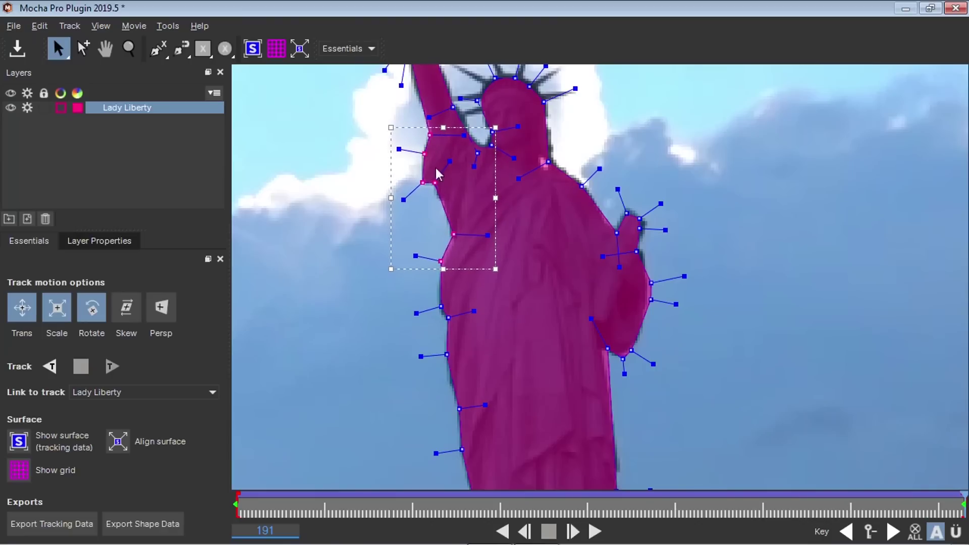
left_click_drag(443, 308, 440, 306)
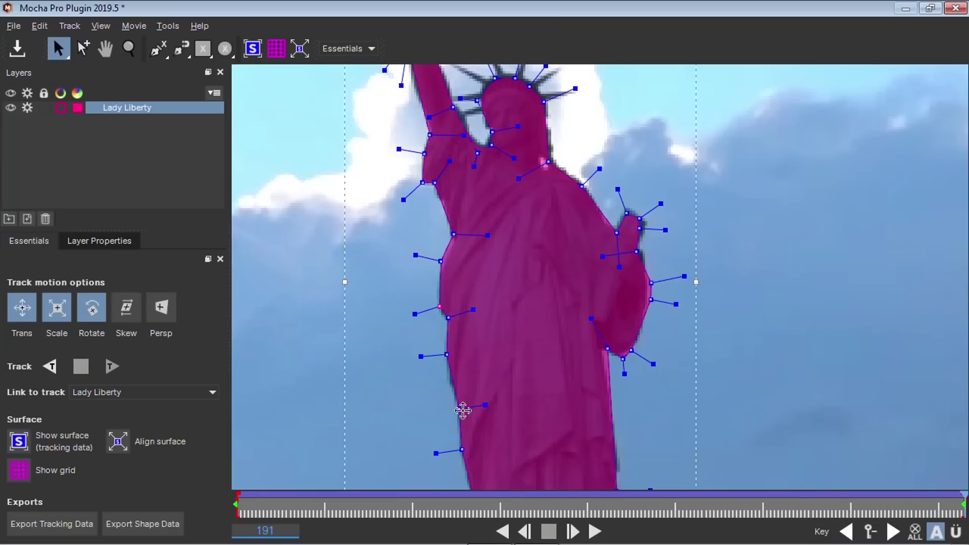
left_click_drag(448, 318, 448, 317)
Move the head outline points up together, and adjust the neck, shoulder and inner raised-arm points to the statue's edge.
key("z")
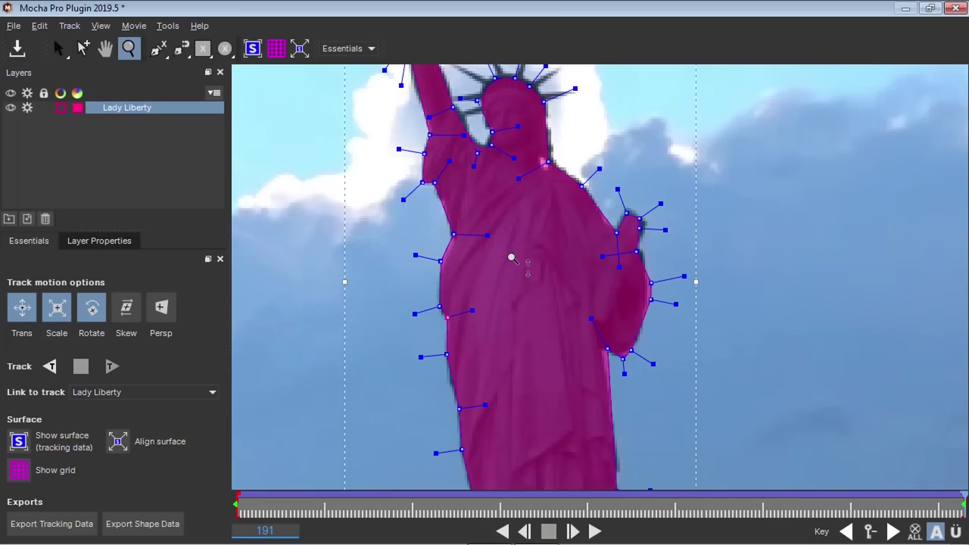
key("x")
left_click_drag(512, 258, 501, 338)
key("s")
left_click_drag(644, 148, 442, 258)
left_click_drag(470, 186, 471, 181)
left_click_drag(535, 288, 539, 286)
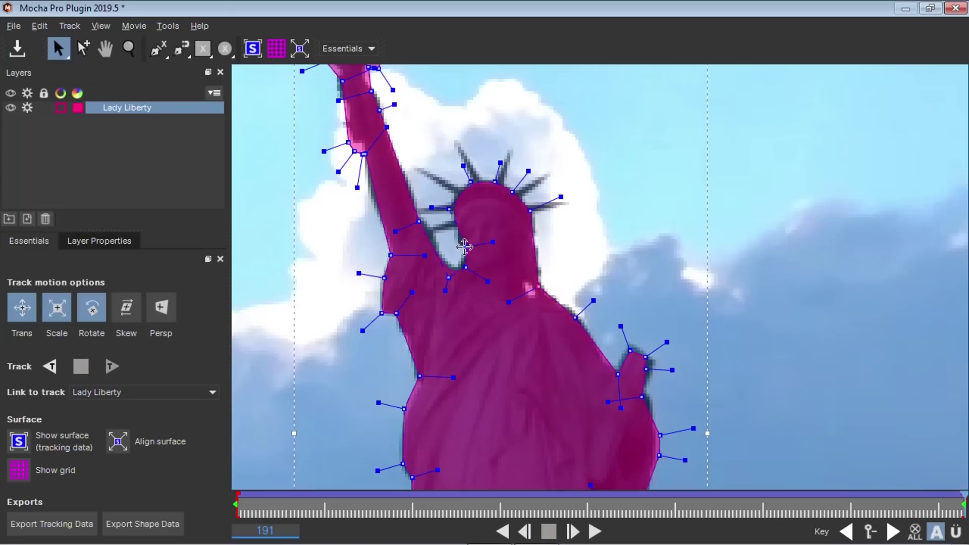
left_click_drag(448, 277, 463, 246)
left_click_drag(421, 222, 424, 220)
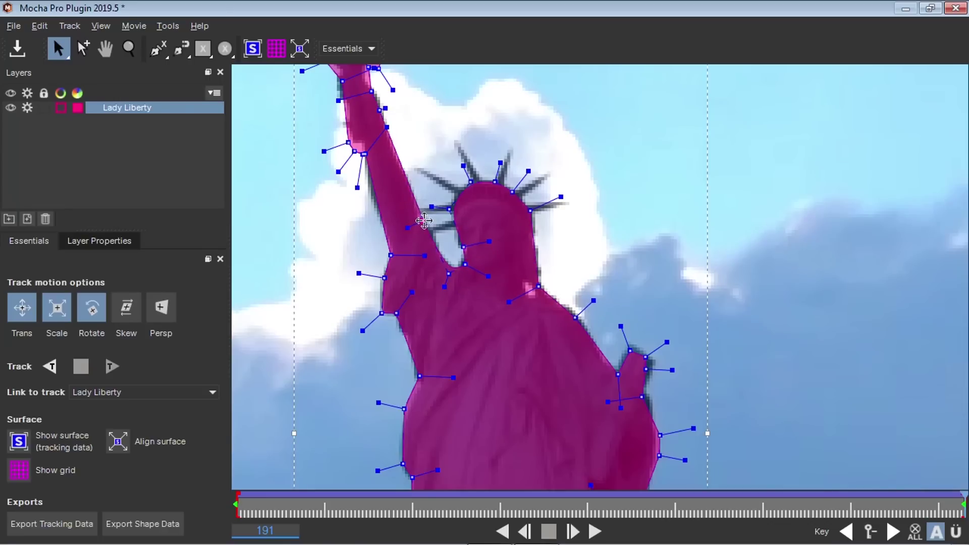
Select the torch and hand points together and move them up to match the torch.
key("z")
left_click_drag(410, 172, 476, 298)
key("x")
key("q")
left_click_drag(281, 98, 489, 271)
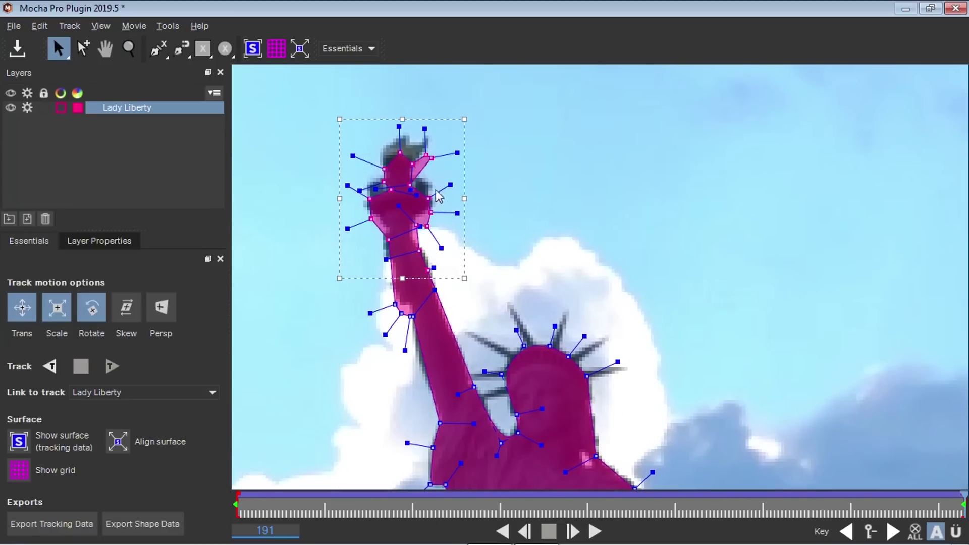
left_click_drag(412, 164, 411, 148)
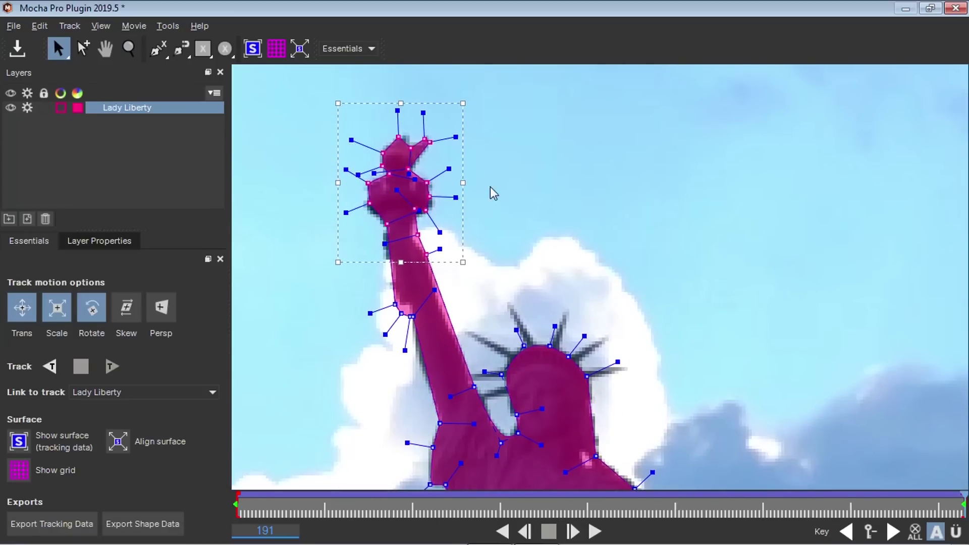
left_click(314, 243)
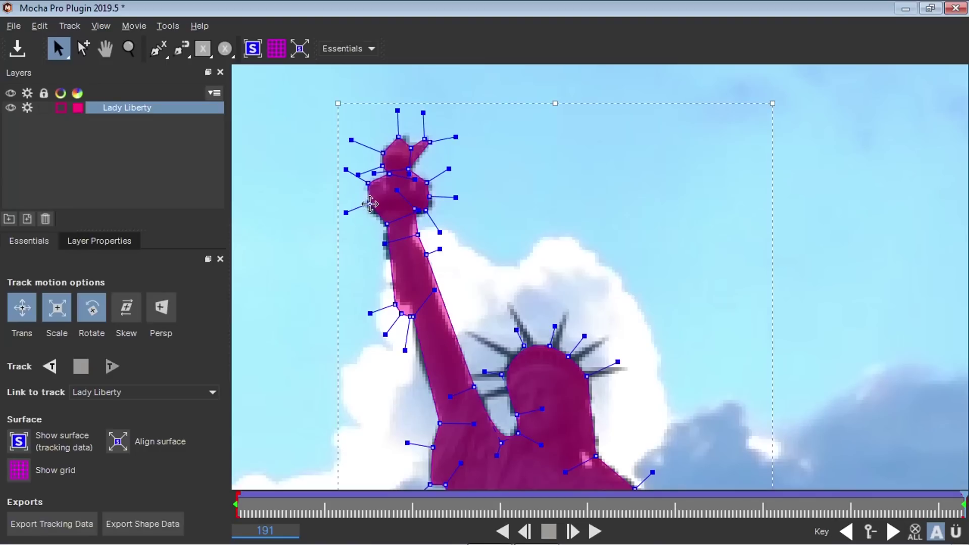
Adjust the outline points at the wrist below the torch and along the raised forearm to fit their edges.
mouse_move(400, 309)
left_mouse_down()
mouse_move(390, 306)
mouse_move(401, 296)
left_mouse_up()
left_click_drag(416, 211, 412, 236)
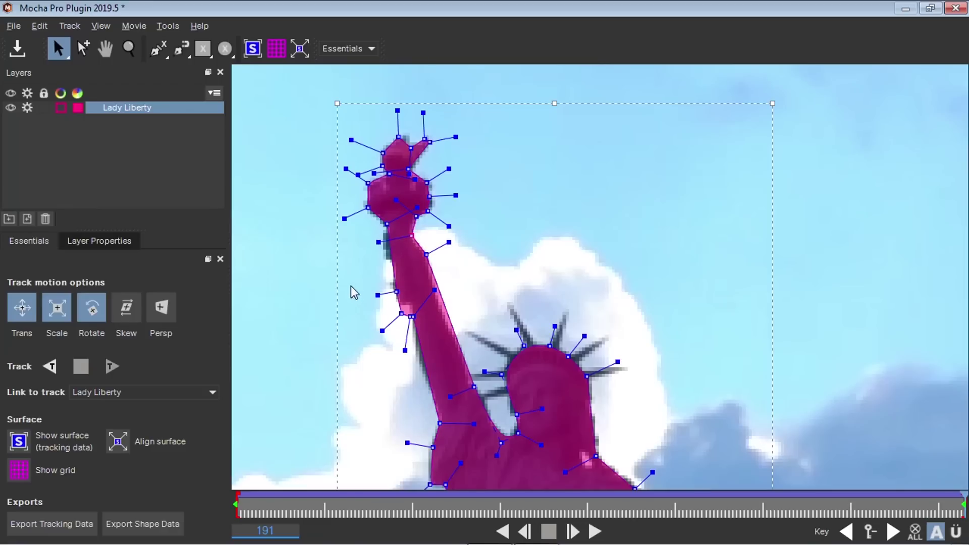
left_click_drag(351, 286, 408, 303)
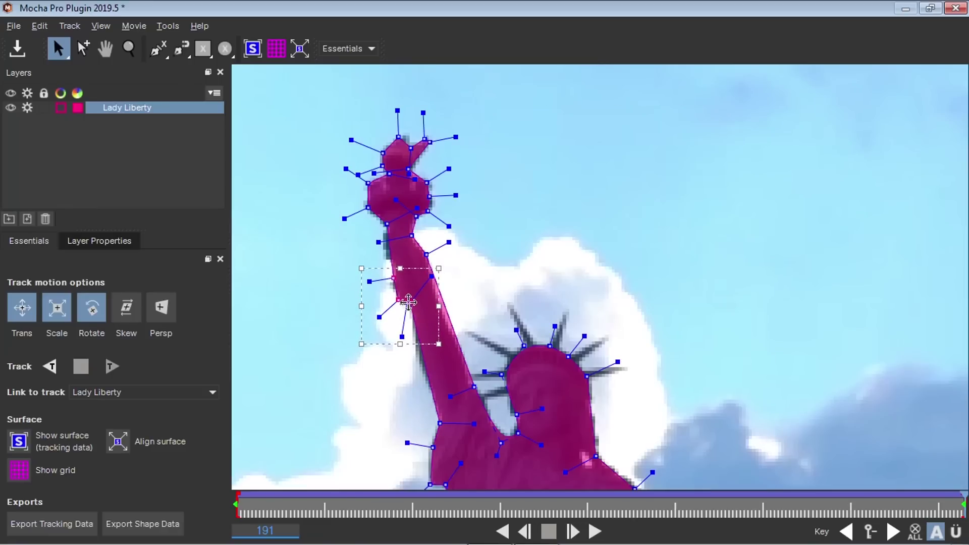
Refine the outline around the tablet, repositioning the points at its upper corner, along its outer side and at its bottom edge.
key("z")
left_click_drag(644, 240, 532, 354)
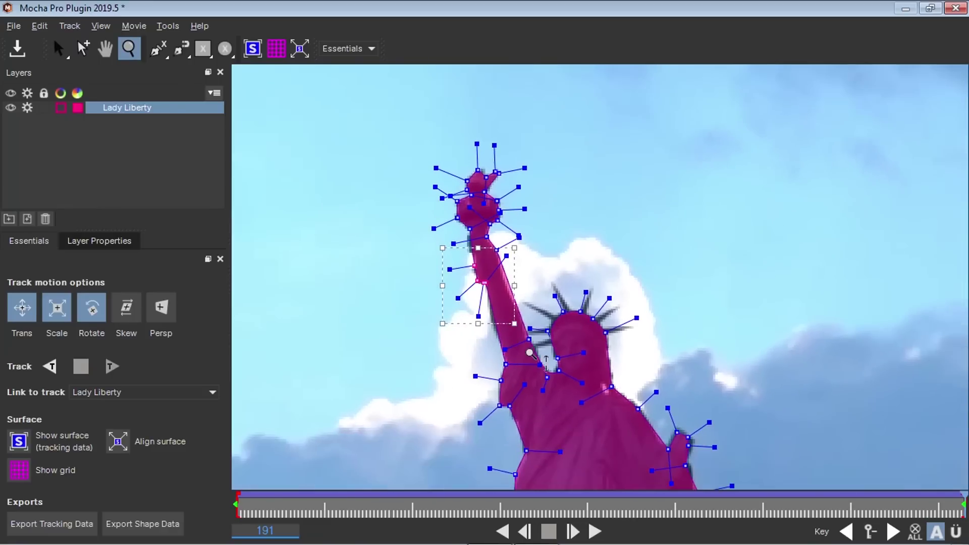
key("x")
scroll(685, 351, "up", 2)
left_click_drag(686, 351, 570, 201)
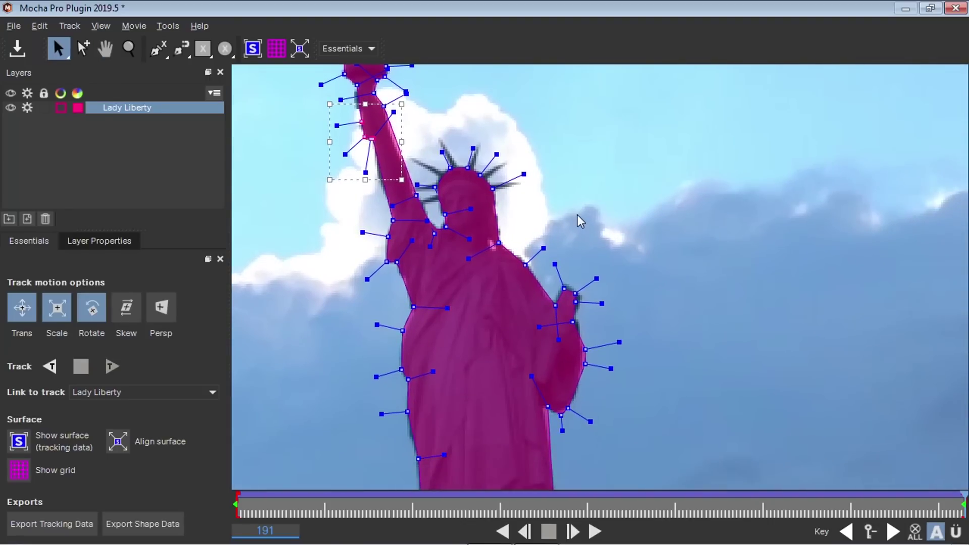
key("z")
left_click_drag(649, 233, 569, 329)
left_click_drag(705, 245, 639, 309)
left_click_drag(713, 273, 575, 369)
key("x")
key("z")
left_click_drag(571, 298, 562, 216)
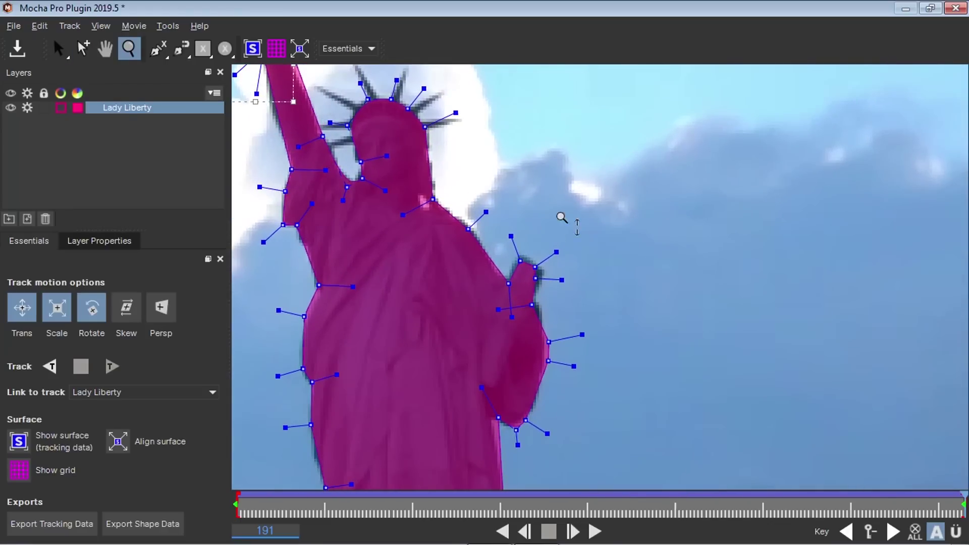
left_click_drag(501, 222, 545, 325)
left_click_drag(536, 265, 536, 300)
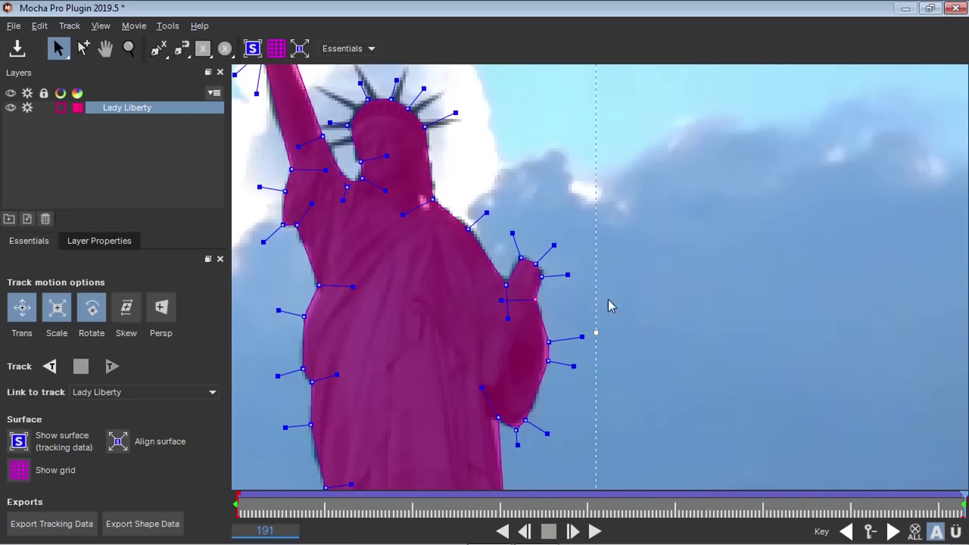
left_click_drag(549, 343, 545, 364)
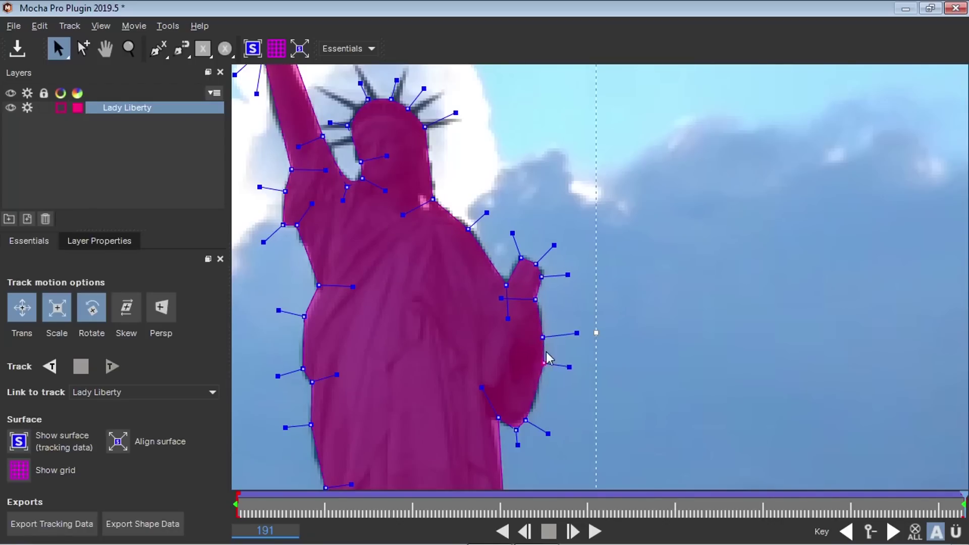
mouse_move(525, 420)
left_mouse_down()
mouse_move(531, 413)
mouse_move(516, 436)
left_mouse_up()
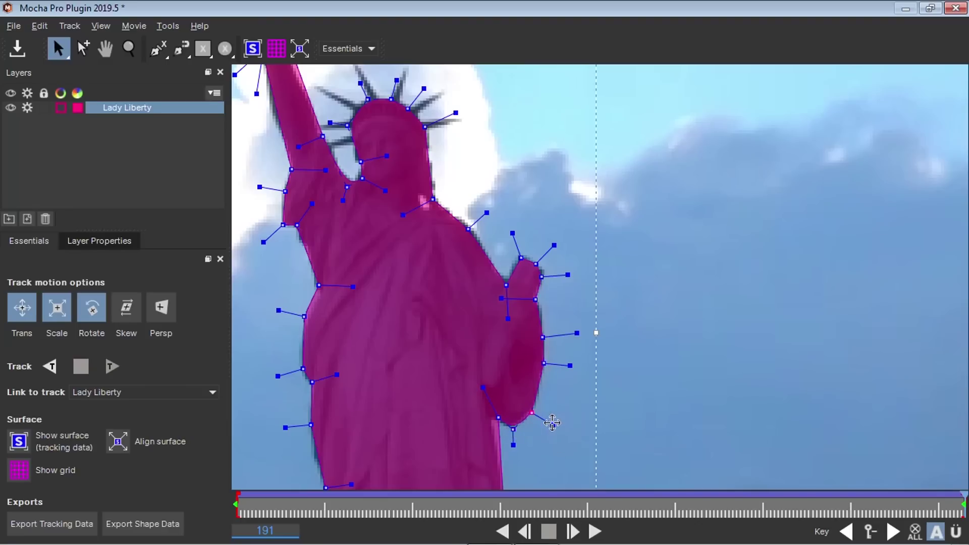
At frame 92, select the outline points around the statue's feet and base together and nudge them slightly down to the pedestal edge.
key("z")
left_click_drag(709, 205, 889, 410)
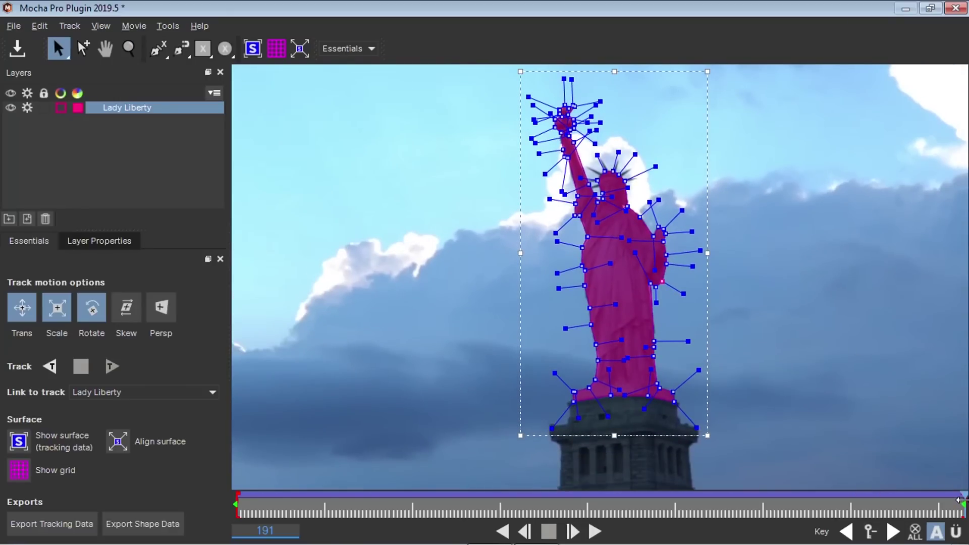
left_click_drag(960, 499, 587, 513)
scroll(738, 314, "up", 4)
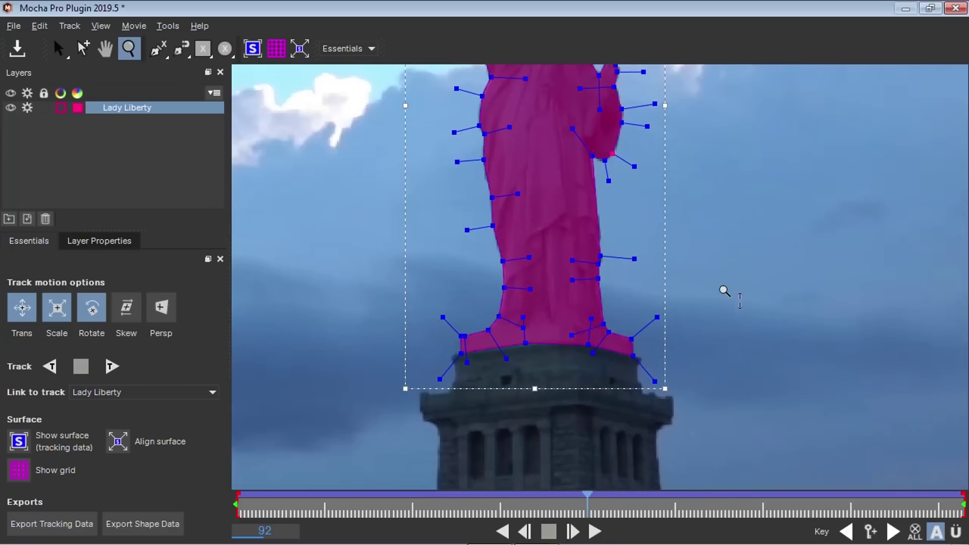
left_click_drag(707, 231, 643, 286)
scroll(597, 268, "up", 1)
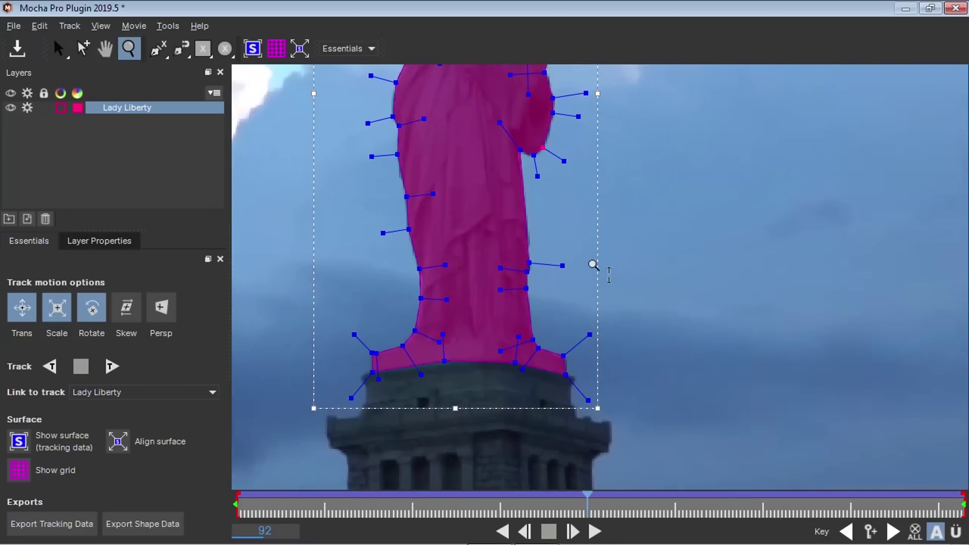
left_click_drag(324, 320, 656, 412)
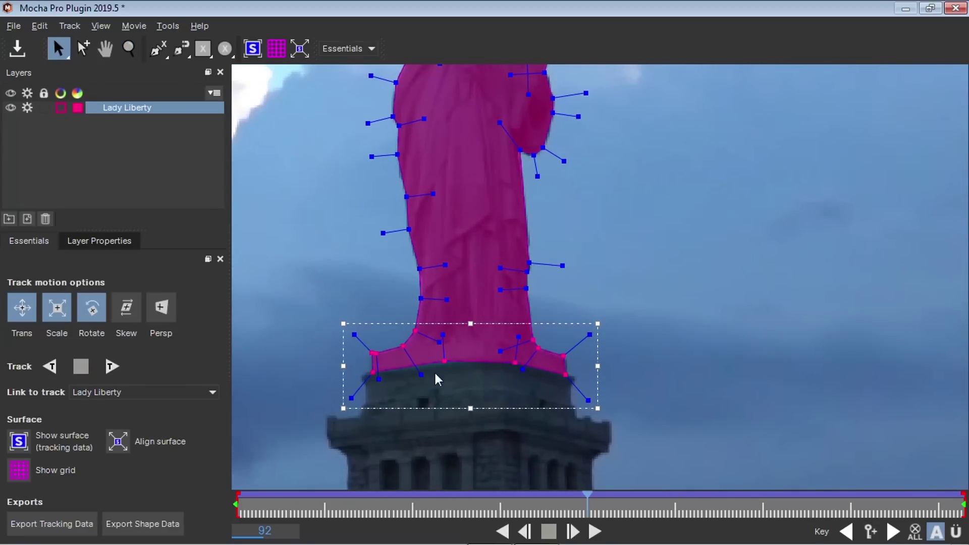
left_click_drag(405, 348, 407, 350)
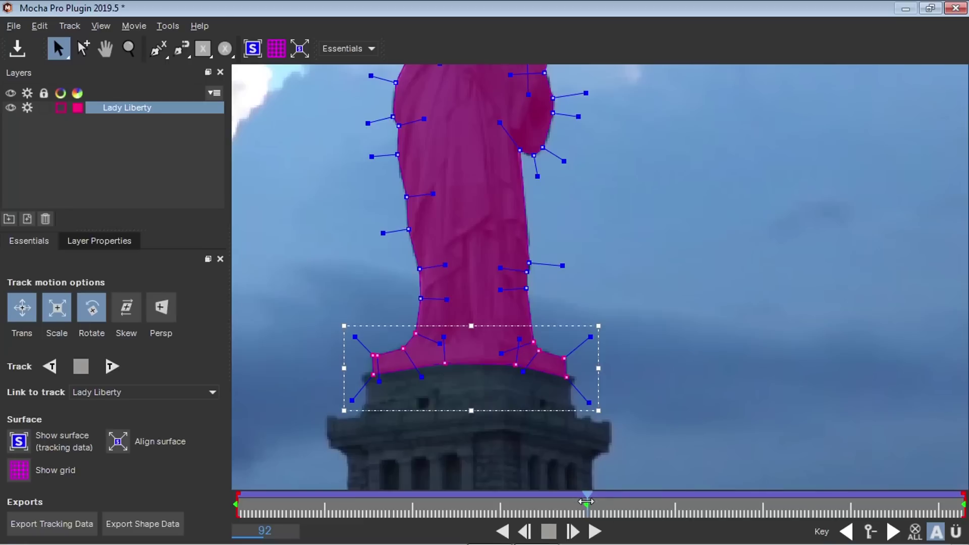
Inspect the fit of the Lady Liberty outline along the statue at frames 92, 139, 46 and 0.
key("z")
left_click_drag(616, 243, 597, 266)
key("x")
left_click_drag(611, 171, 603, 320)
left_click_drag(625, 249, 623, 273)
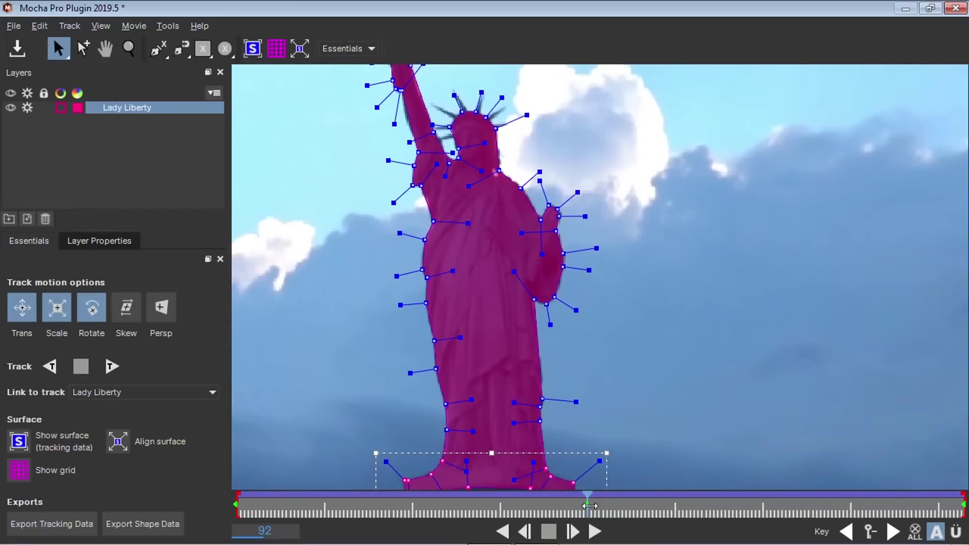
left_click_drag(588, 500, 767, 500)
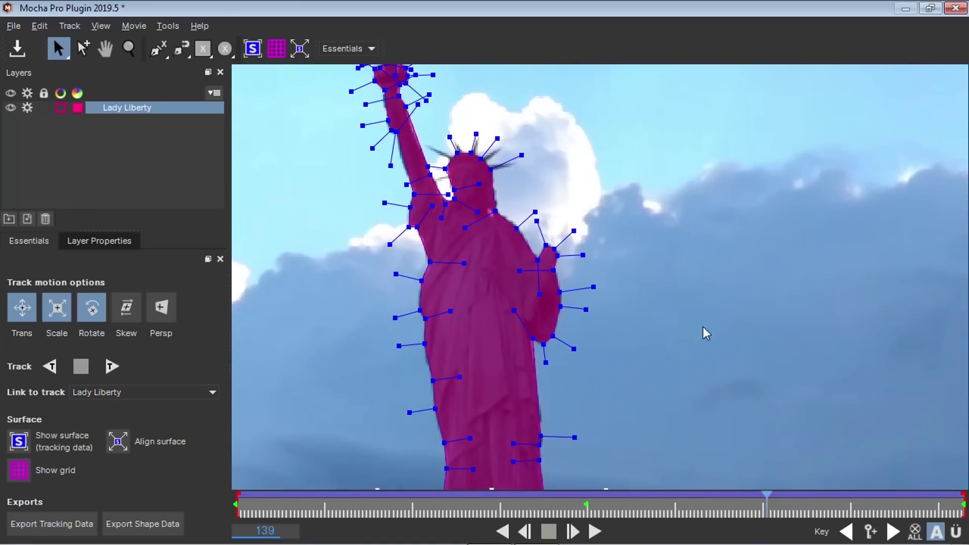
key("z")
left_click_drag(703, 332, 617, 328)
key("x")
left_click_drag(673, 338, 652, 271)
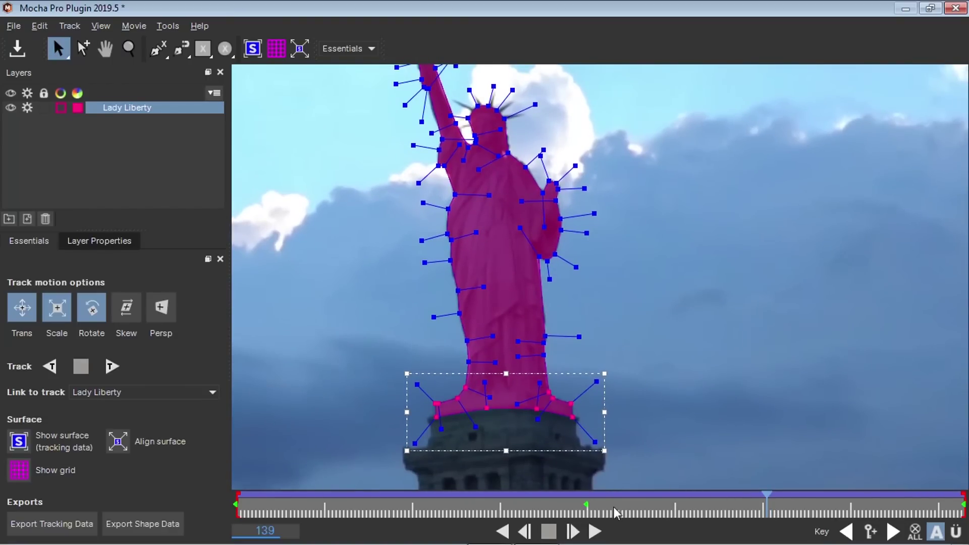
left_click_drag(768, 506, 413, 511)
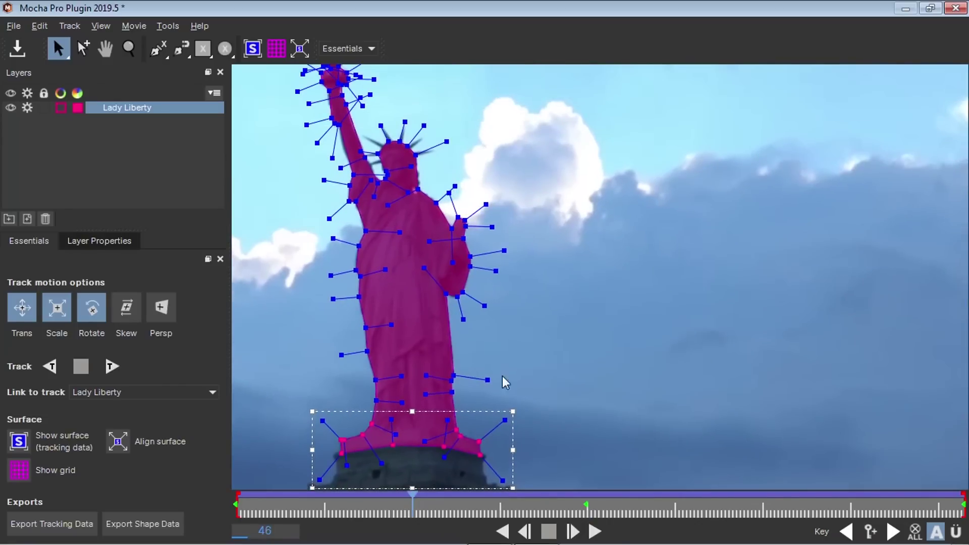
key("x")
left_click_drag(540, 281, 639, 294)
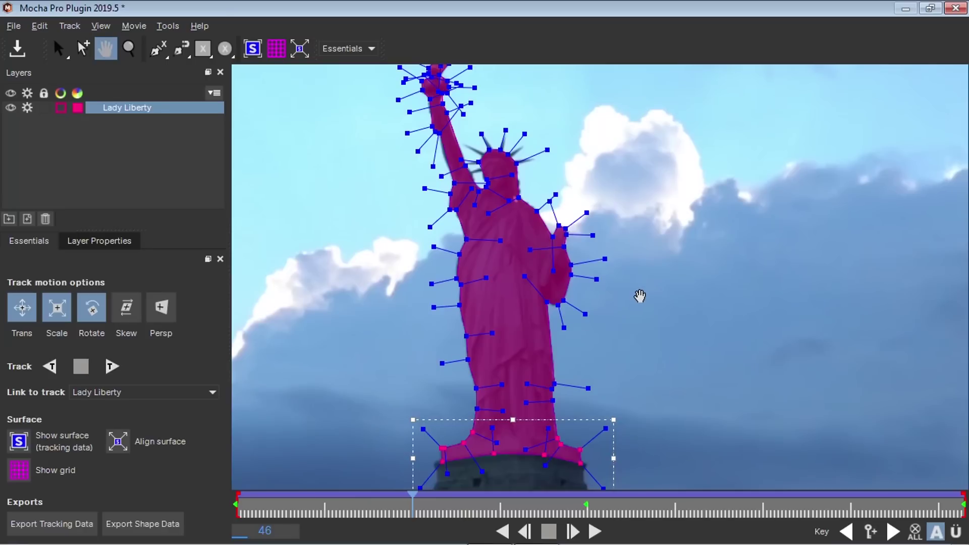
left_click_drag(639, 297, 621, 265)
key("z")
left_click_drag(683, 236, 663, 273)
key("x")
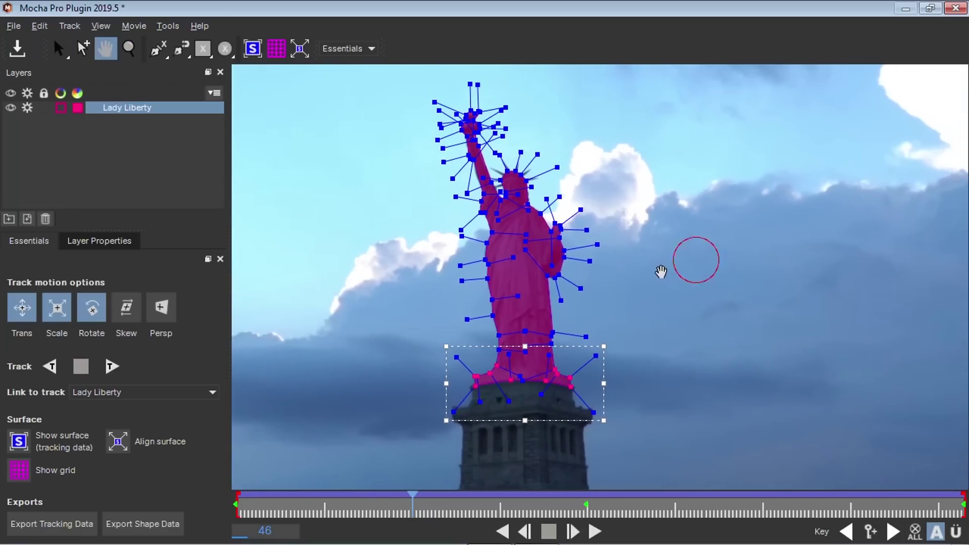
left_click_drag(413, 507, 237, 504)
key("z")
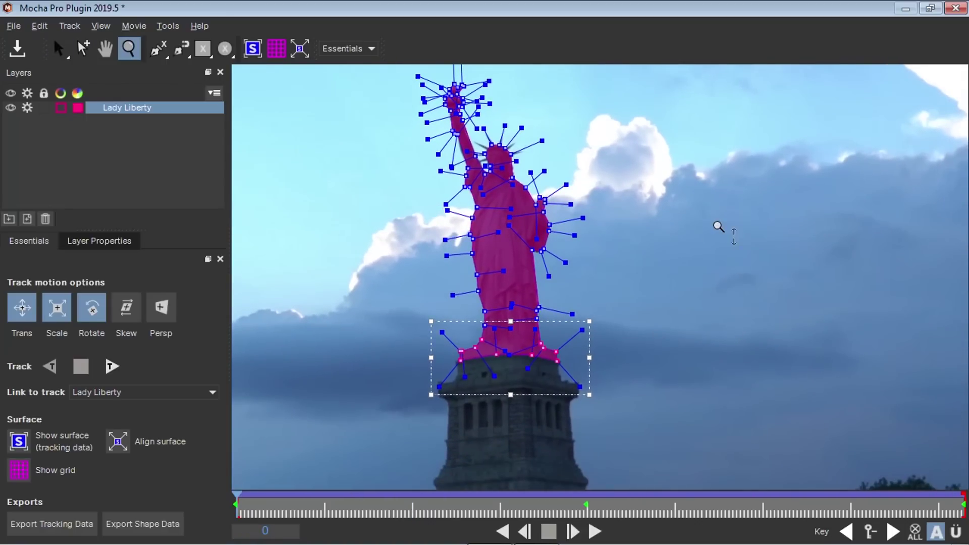
left_click_drag(718, 225, 646, 315)
Play the clip from the first frame to check how the outline follows the statue, and stop playback near the end.
key("s")
left_click(597, 531)
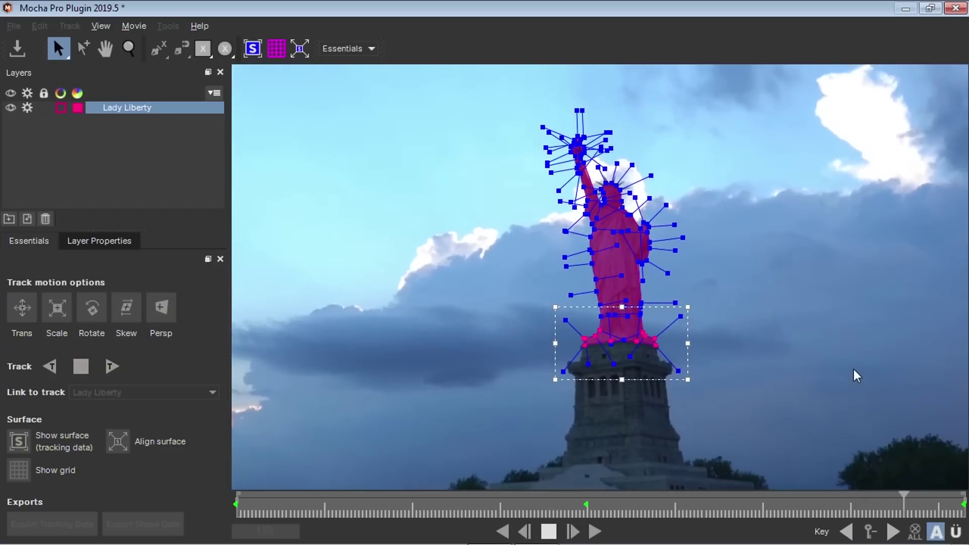
left_click(552, 535)
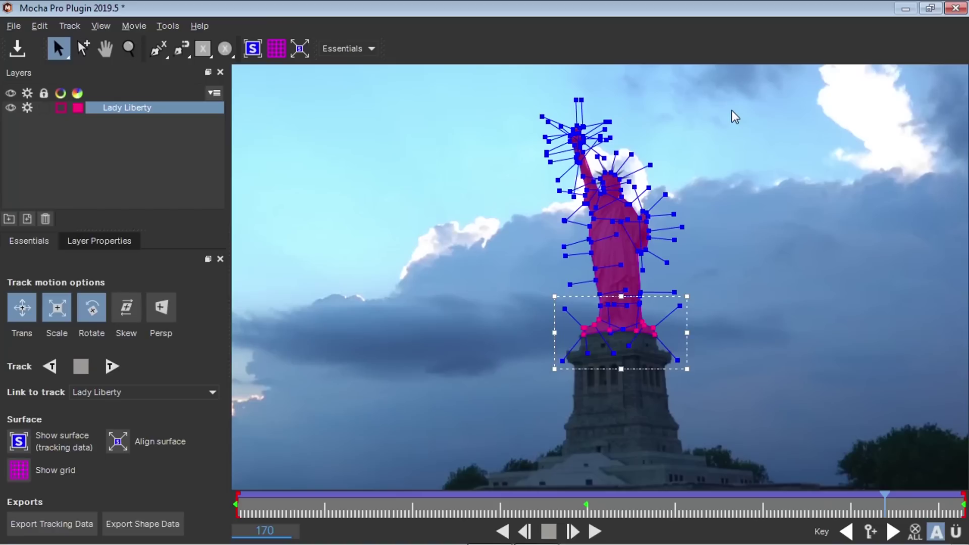
Save the Mocha project and close Mocha Pro to return to After Effects.
left_click(9, 25)
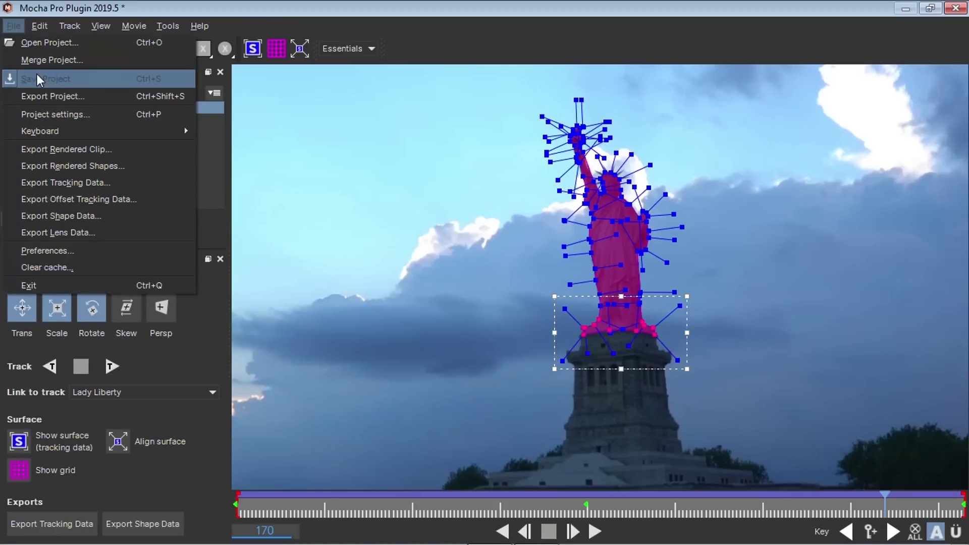
left_click(48, 79)
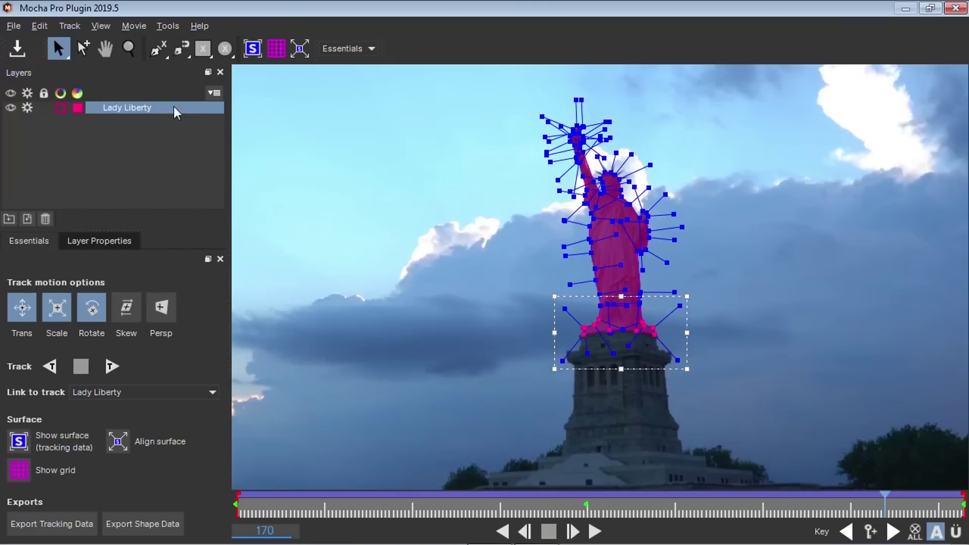
left_click(958, 12)
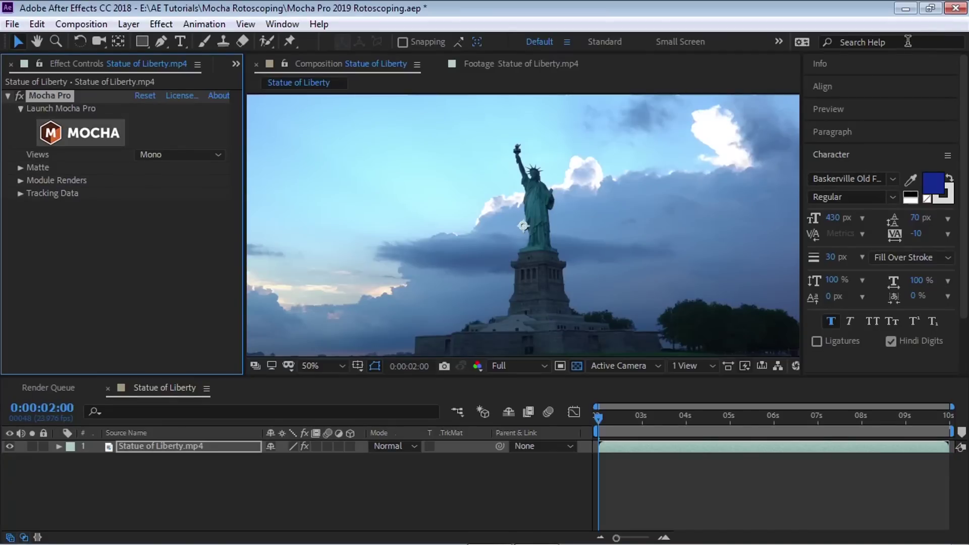
Expand the Matte settings of the Statue of Liberty.mp4 layer's Mocha Pro effect and turn on View Matte.
left_click(177, 447)
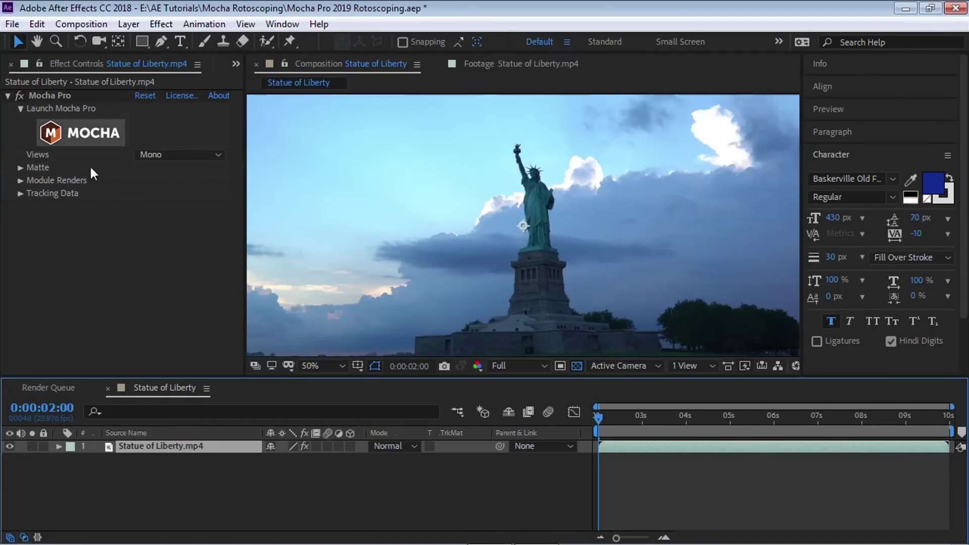
left_click(20, 168)
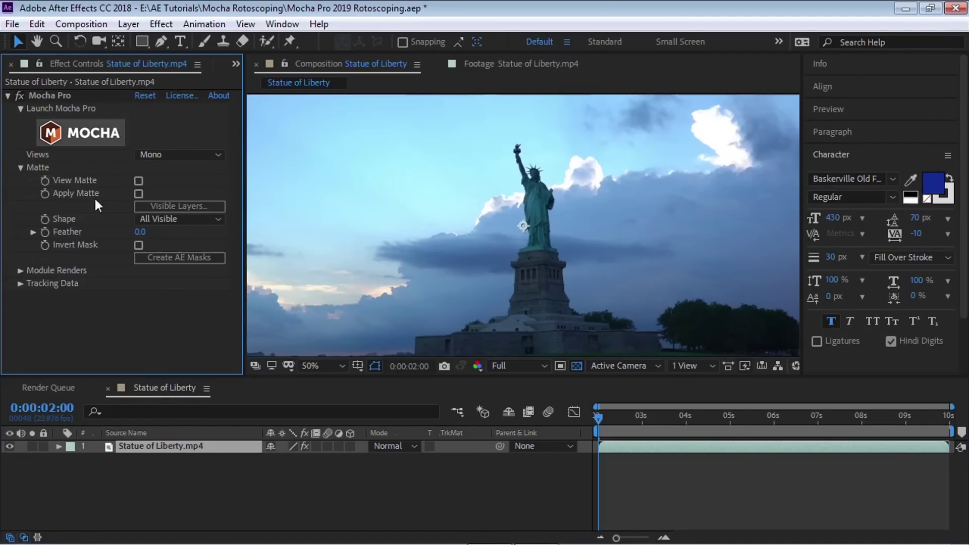
left_click(138, 181)
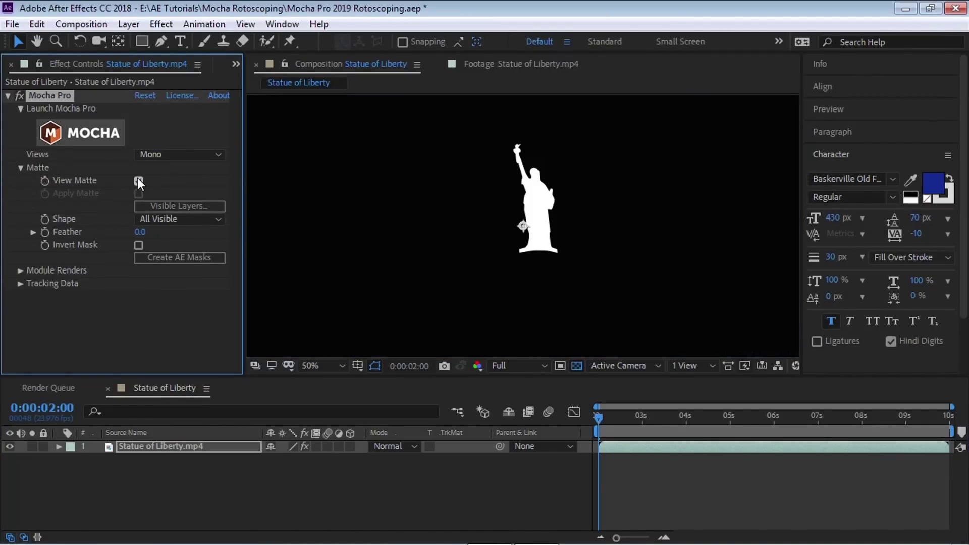
Inspect the effect's list of visible matte layers for Lady Liberty, and close the list.
left_click(179, 205)
left_click_drag(456, 180, 425, 228)
left_click(441, 242)
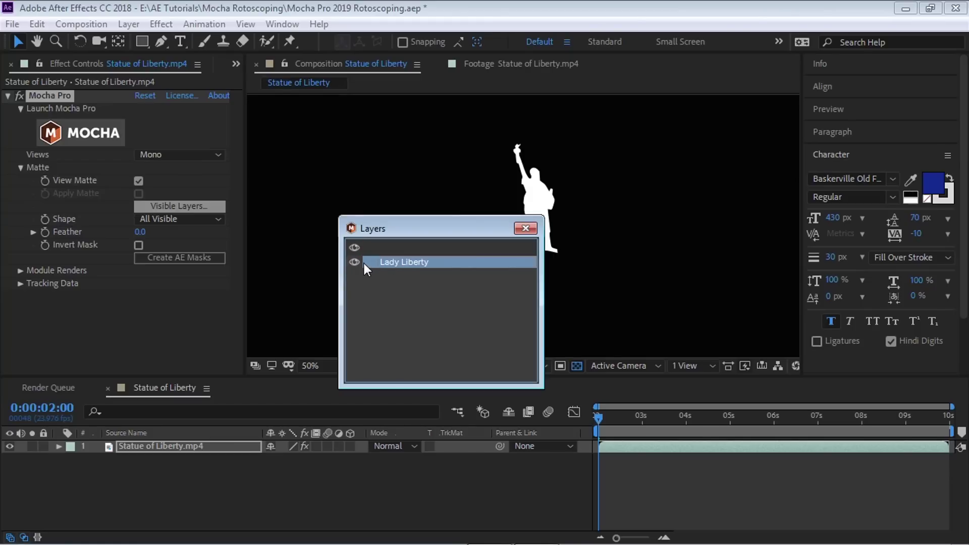
left_click(525, 228)
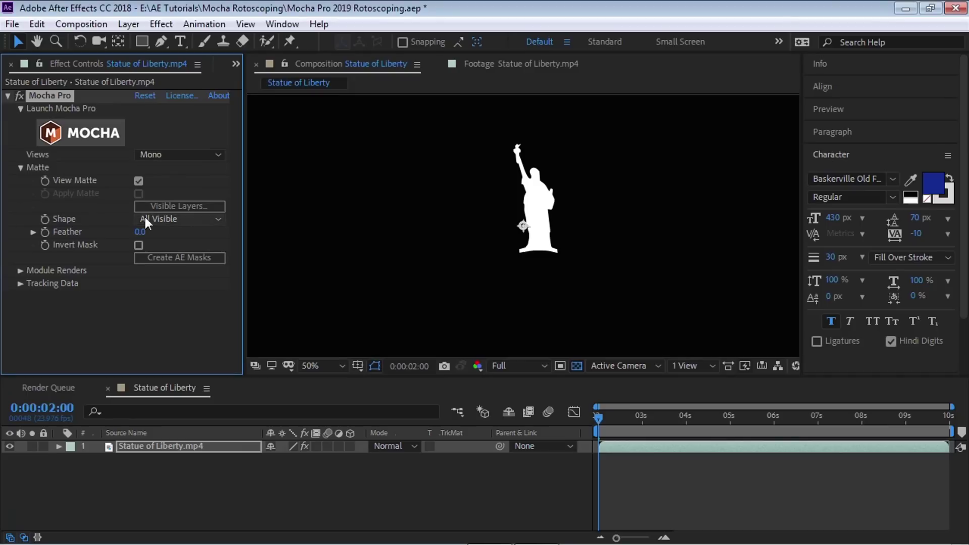
Try a softer matte edge with the Feather setting, and set Feather to 1.
left_click(33, 232)
left_click_drag(56, 252, 72, 253)
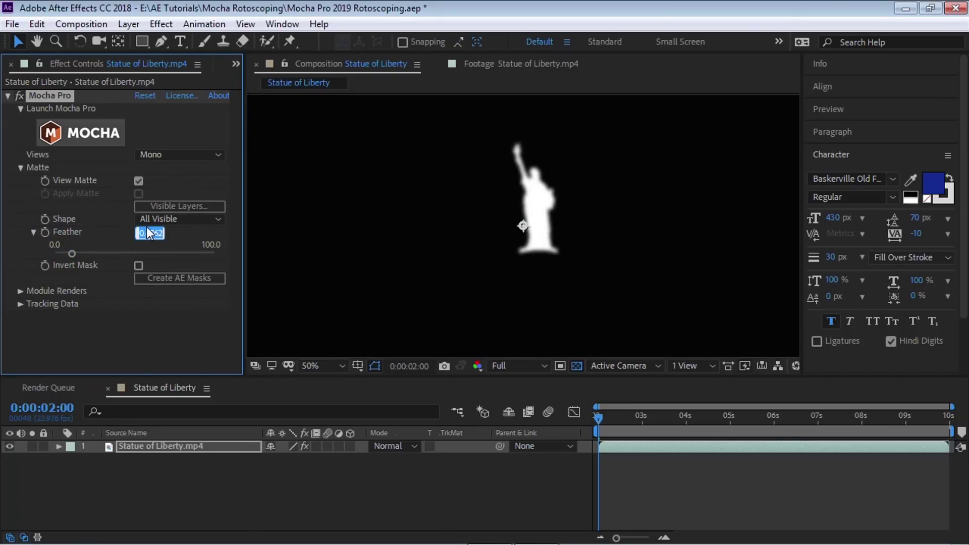
type("1")
key("Return")
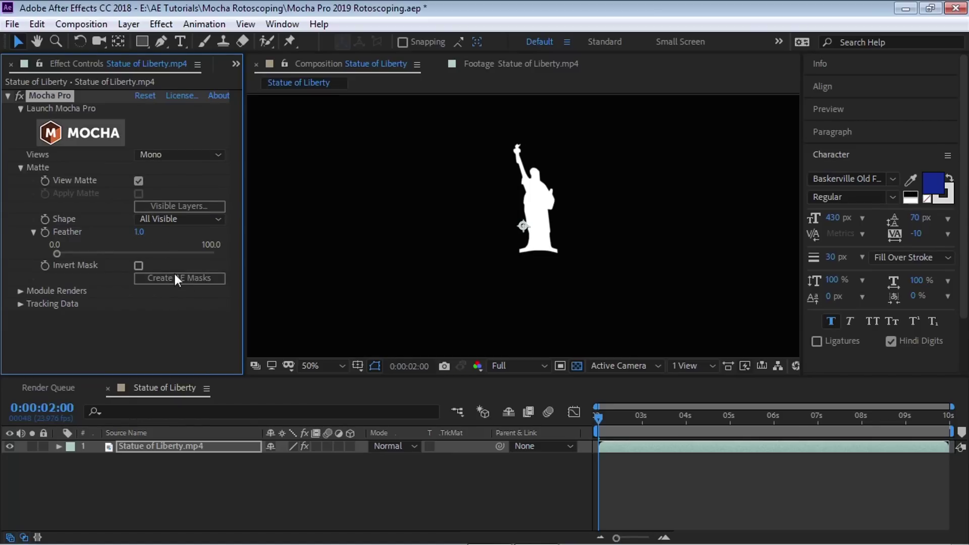
Create AE masks from the Mocha shape, reveal the layer's mask properties, and scrub through the composition to check the mask path.
left_click(201, 277)
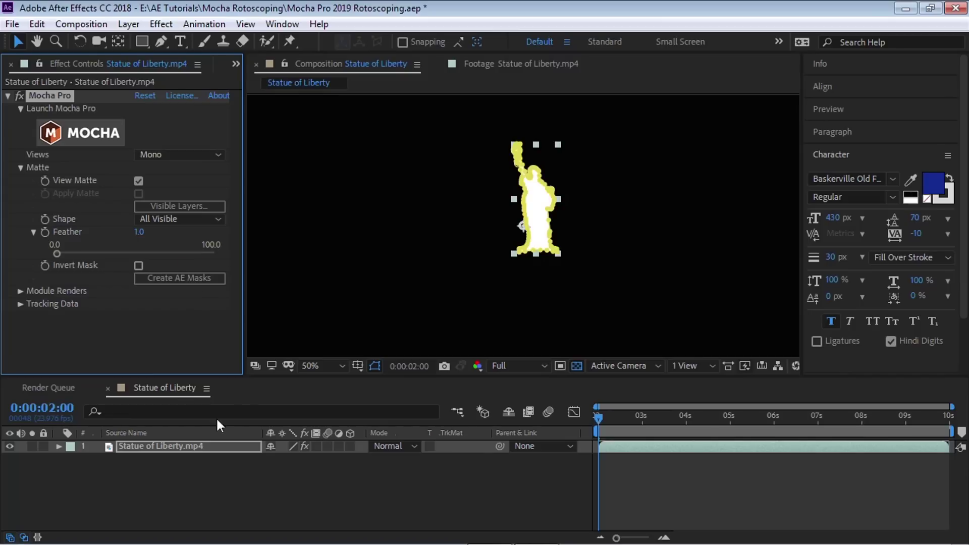
left_click(197, 450)
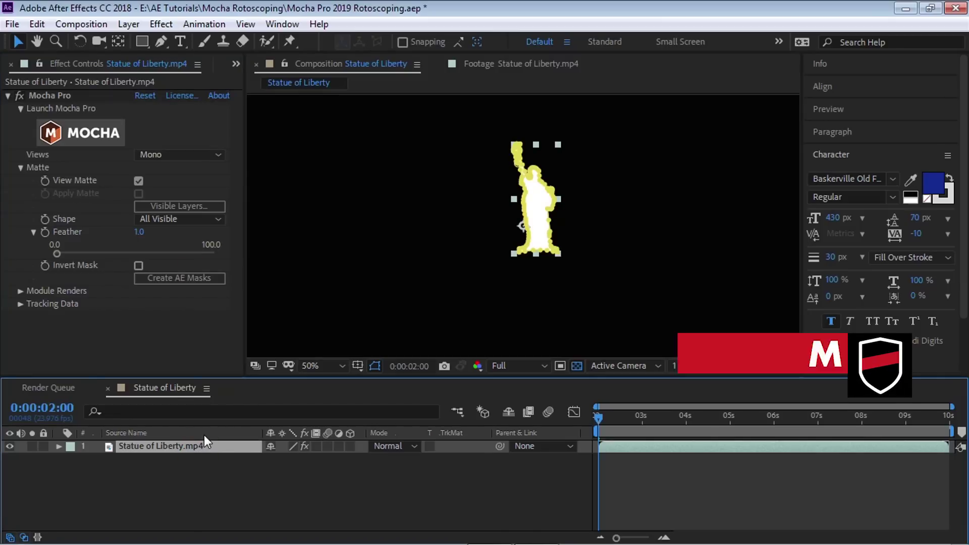
key("m")
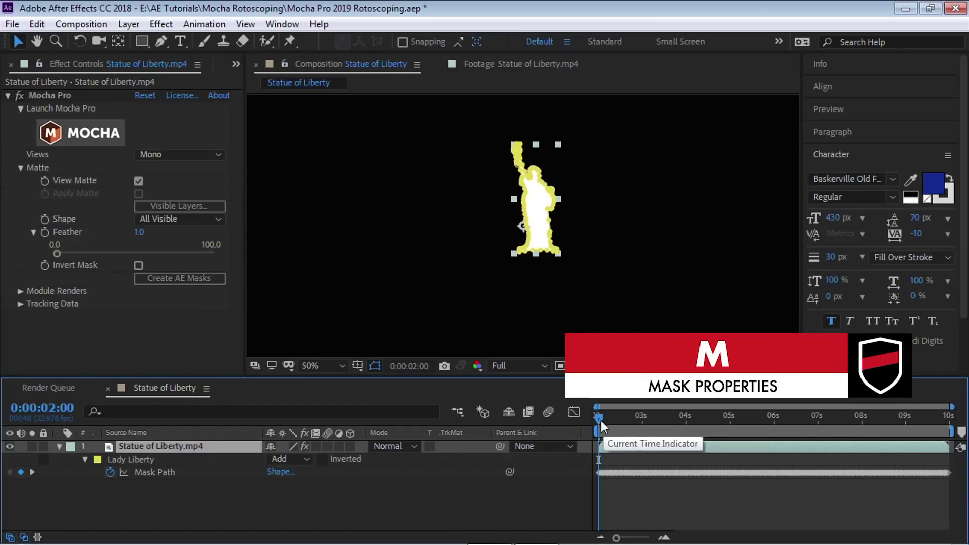
left_click_drag(599, 418, 803, 419)
left_click_drag(870, 425, 504, 411)
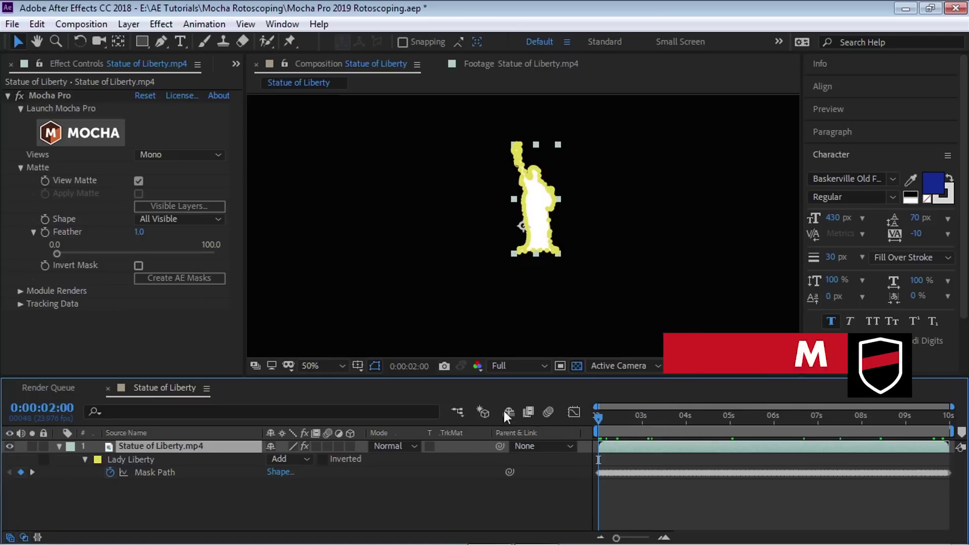
Turn off View Matte in the Mocha Pro effect and select the Statue of Liberty.mp4 layer.
left_click(78, 180)
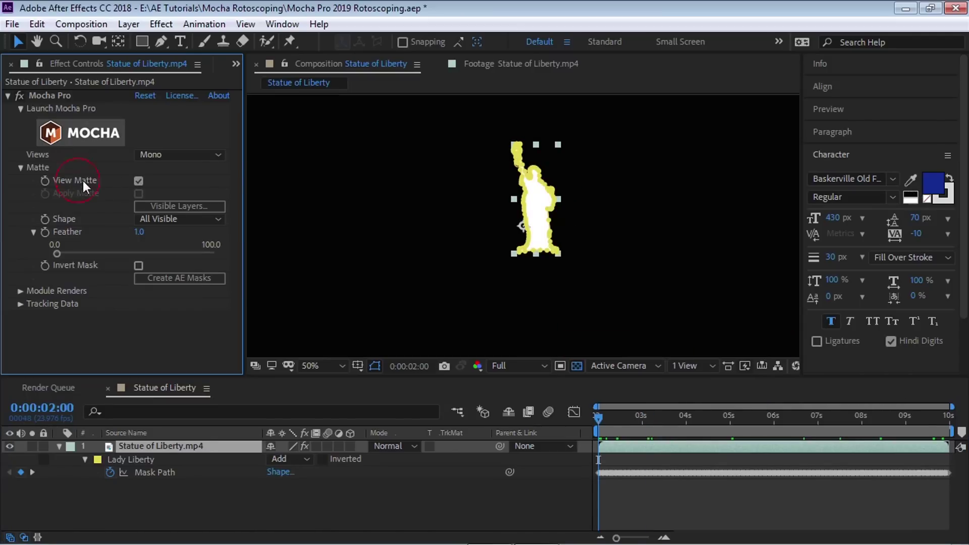
left_click(138, 181)
left_click(180, 446)
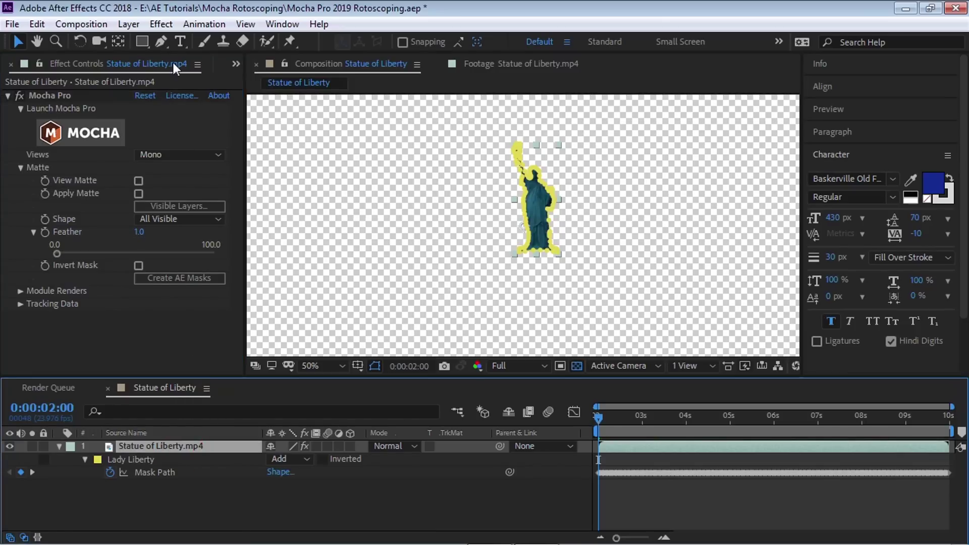
Add a new null object above the statue layer and rename it Tracker.
left_click(128, 26)
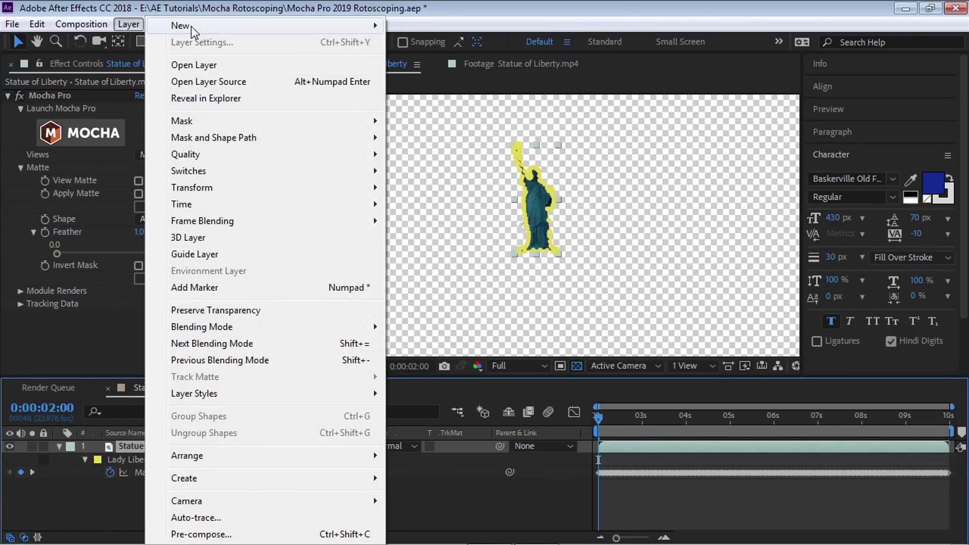
mouse_move(182, 25)
left_click(432, 93)
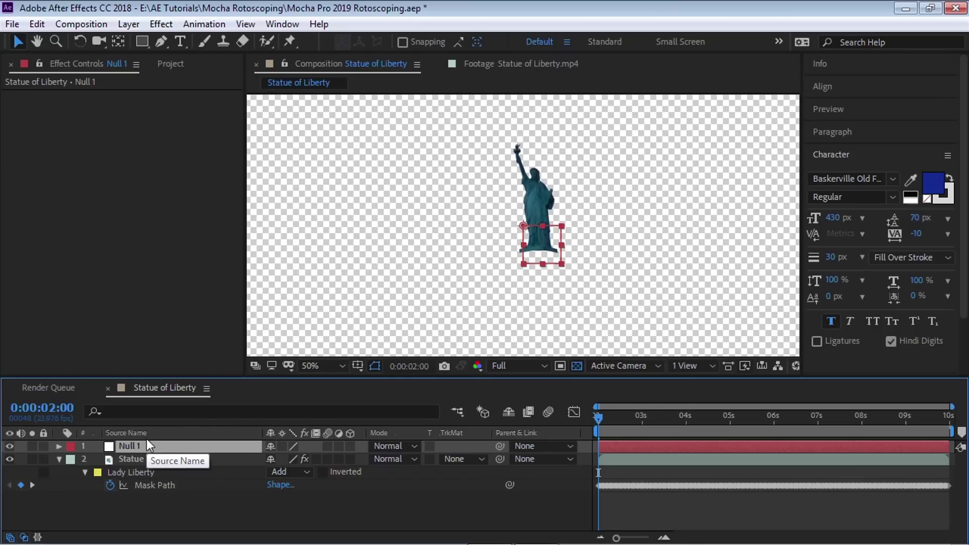
key("Return")
type("Tracker")
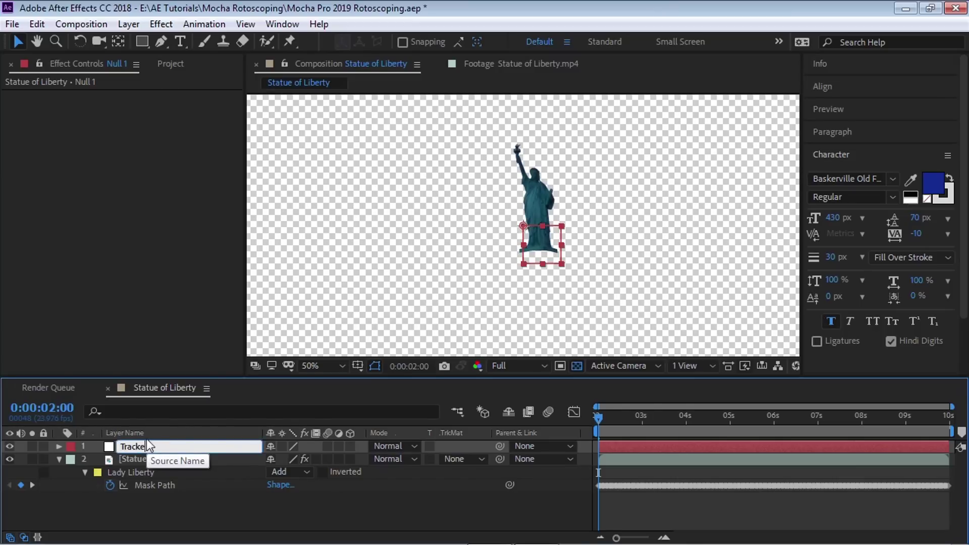
key("Return")
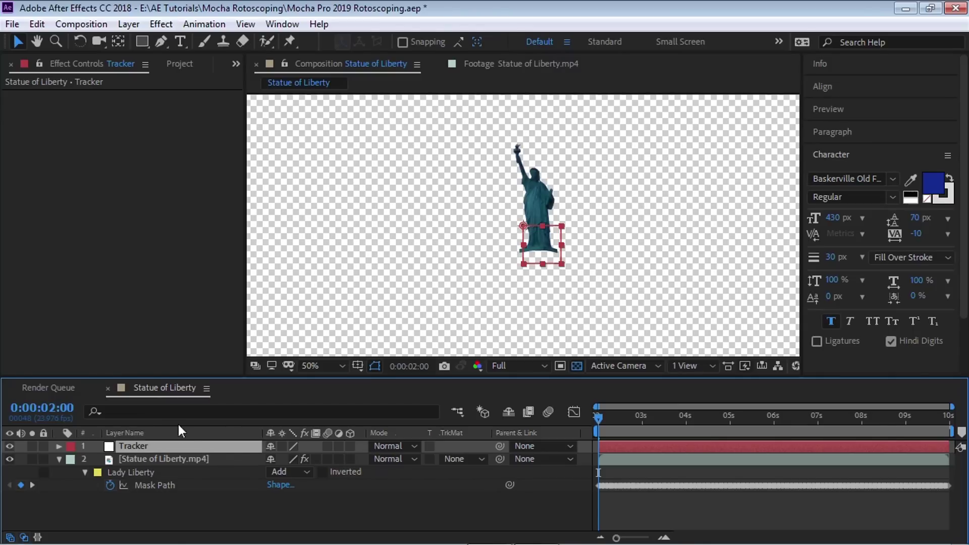
Create track data in the statue layer's Mocha Pro effect, using the Lady Liberty layer as the tracking source.
left_click(186, 459)
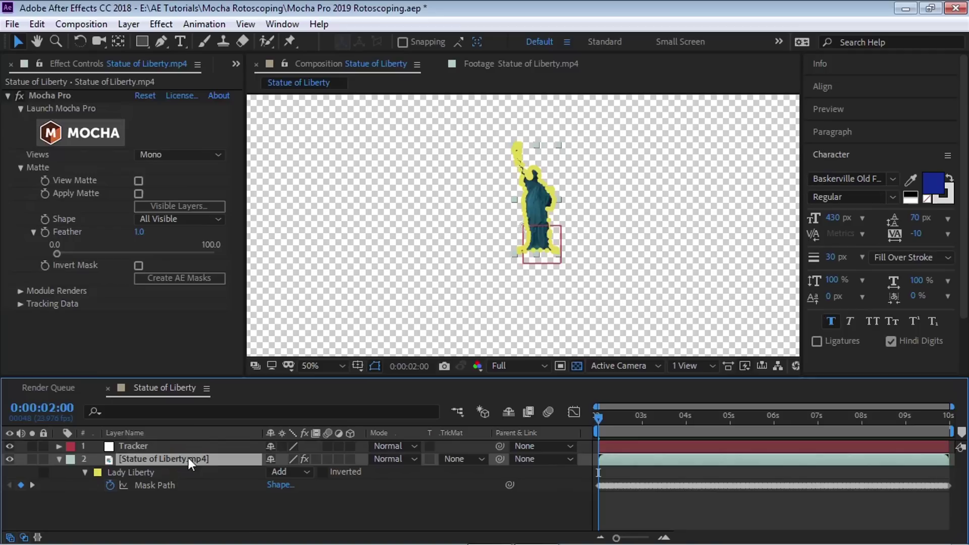
left_click(20, 164)
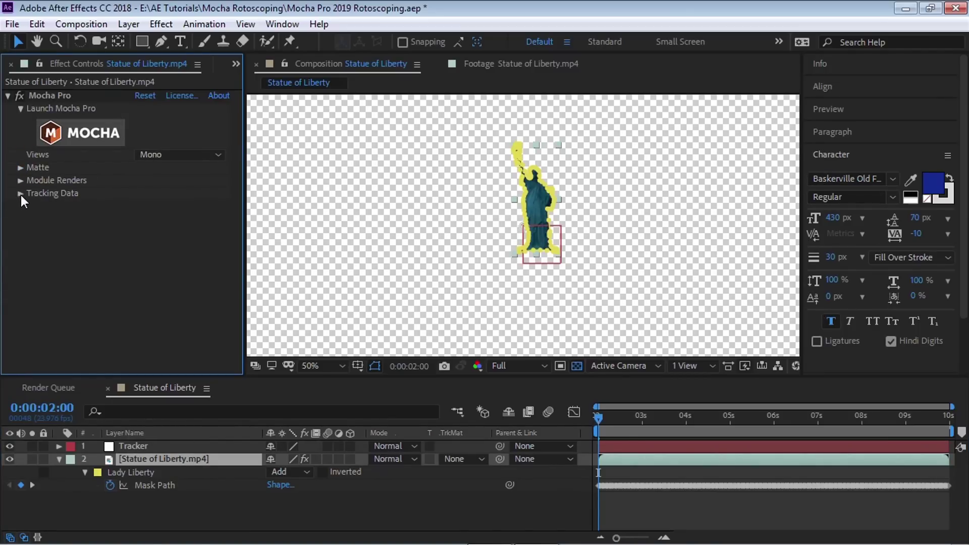
left_click(21, 194)
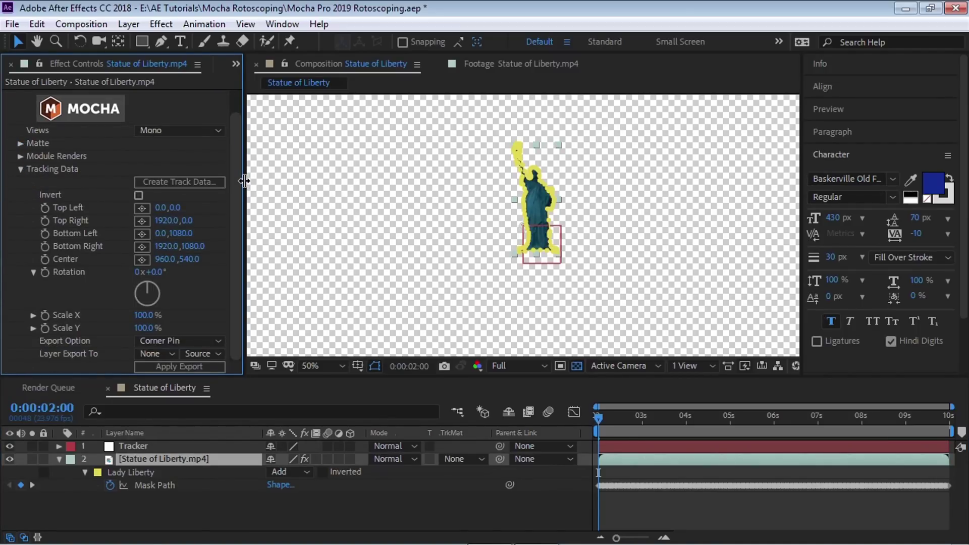
left_click_drag(245, 178, 289, 177)
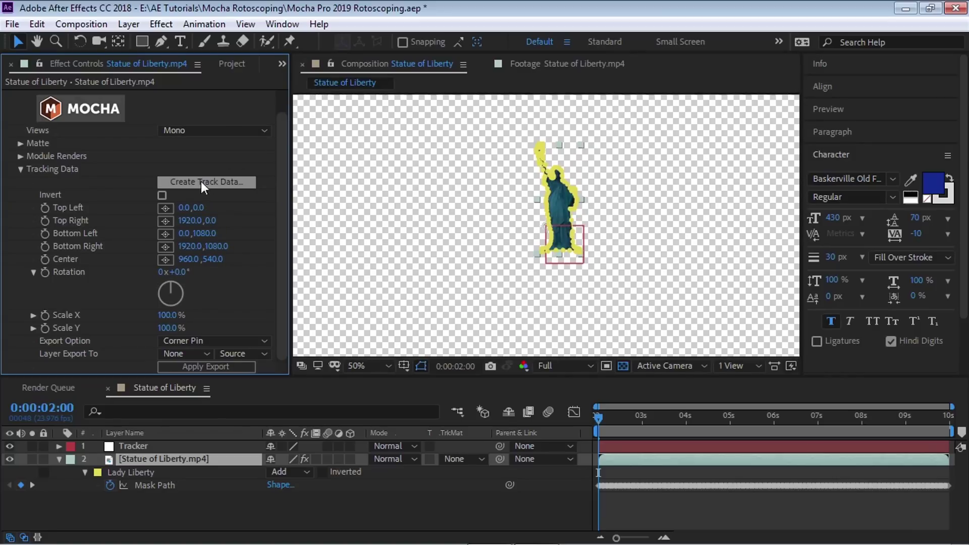
left_click(228, 181)
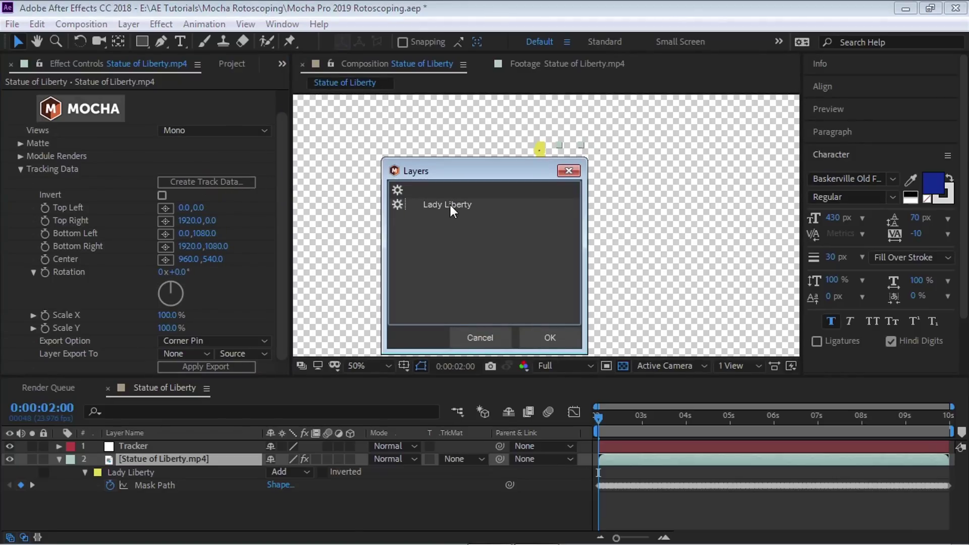
left_click(405, 203)
left_click(399, 204)
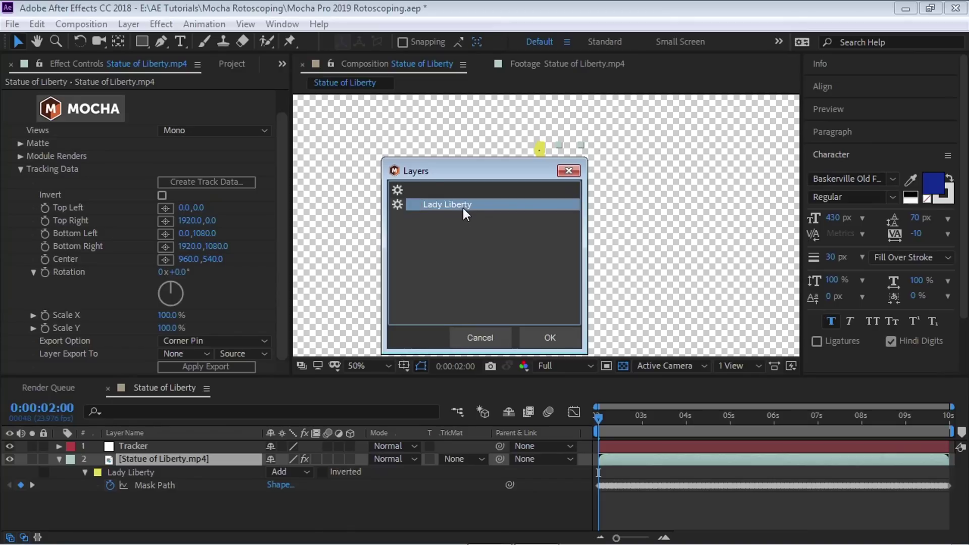
left_click(550, 338)
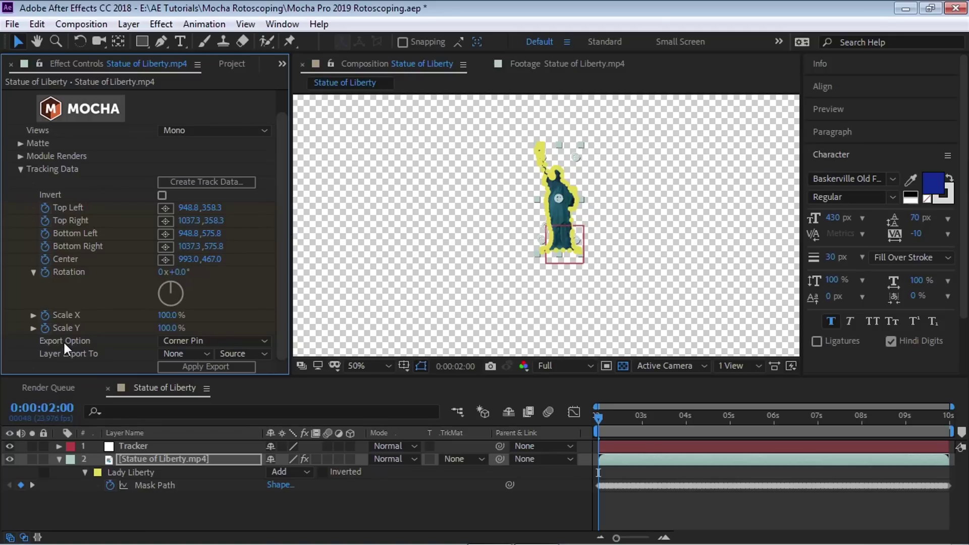
Export the Mocha tracking data as Transform to the Tracker null layer and apply the export.
left_click(207, 342)
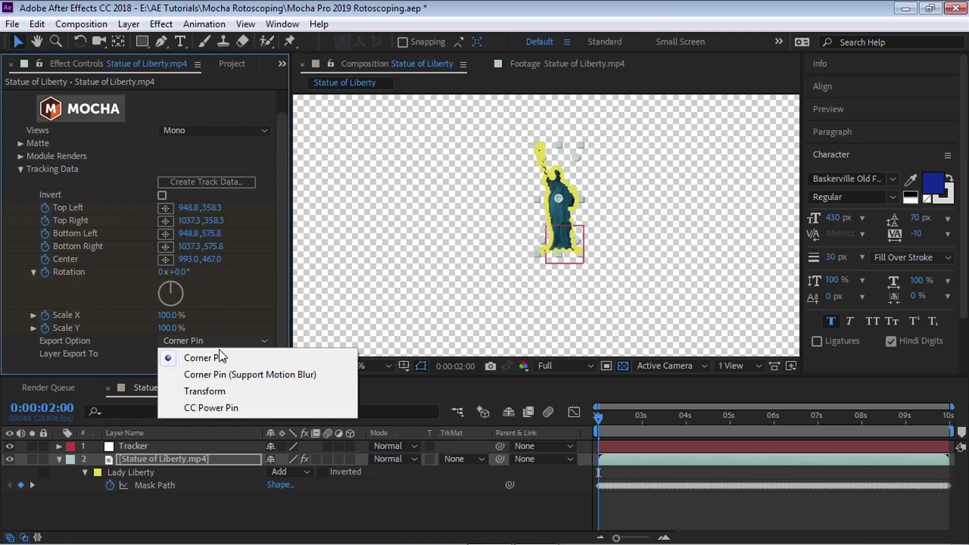
left_click(211, 393)
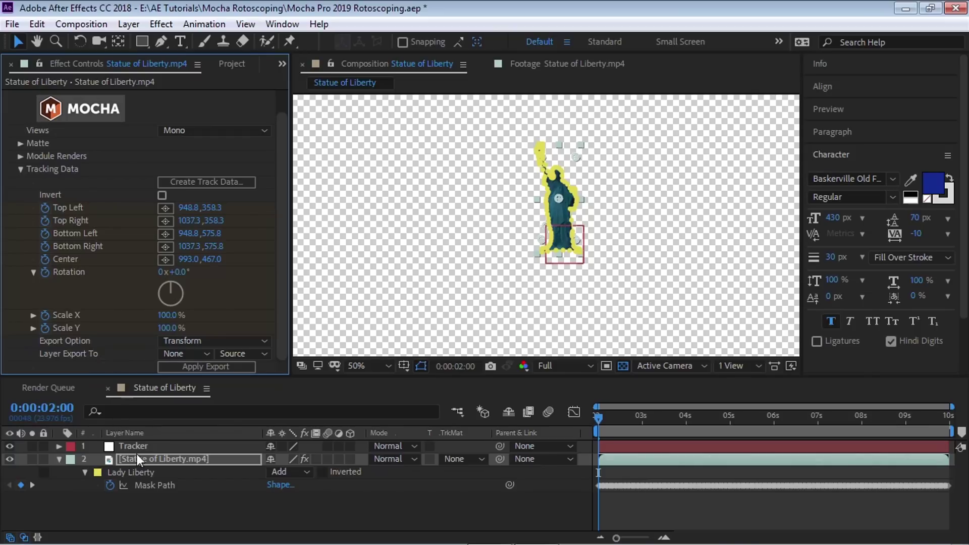
left_click(167, 355)
left_click(199, 392)
left_click(222, 365)
Reveal the Tracker null's keyframed properties and scrub through the composition to check its motion.
left_click(142, 447)
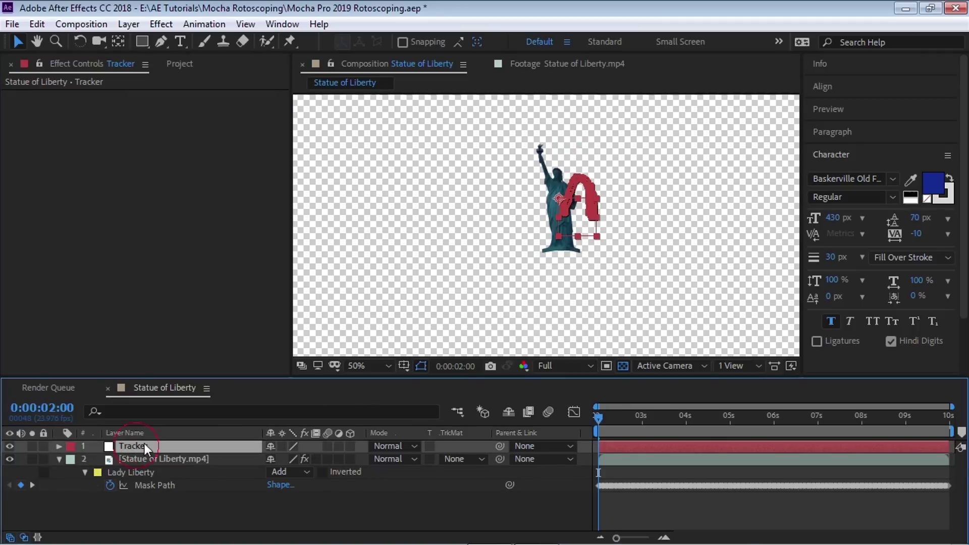
key("u")
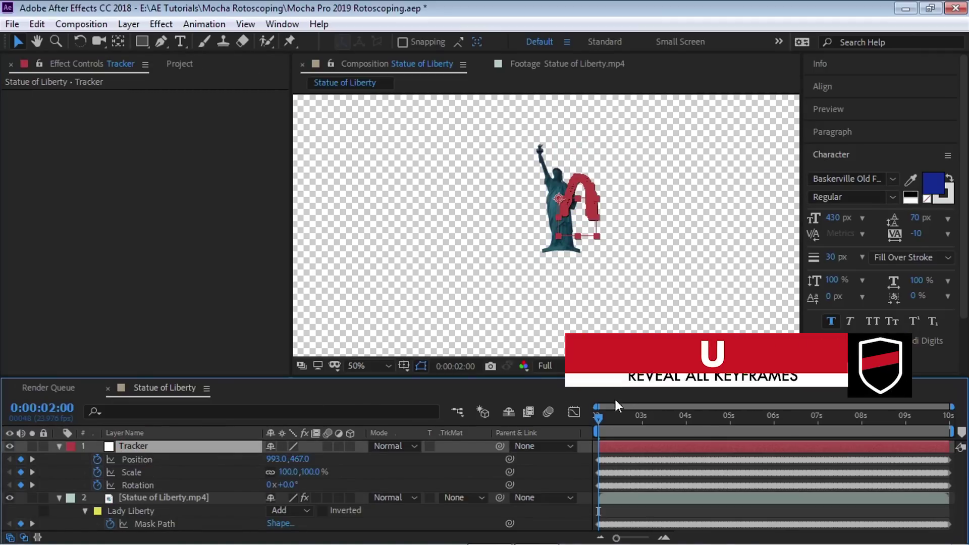
left_click_drag(599, 417, 507, 434)
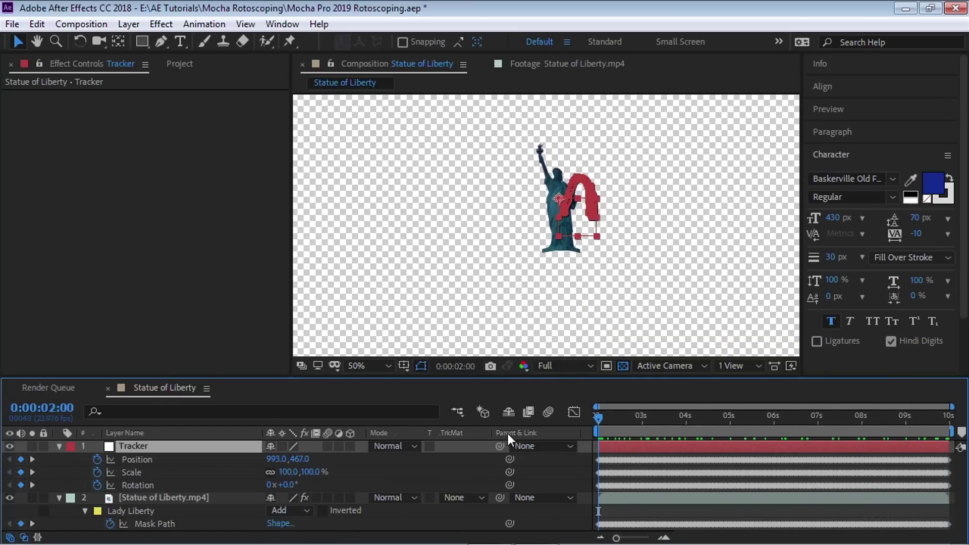
left_click(59, 446)
Duplicate the Statue of Liberty.mp4 layer and rename the lower copy Footage.
left_click(156, 459)
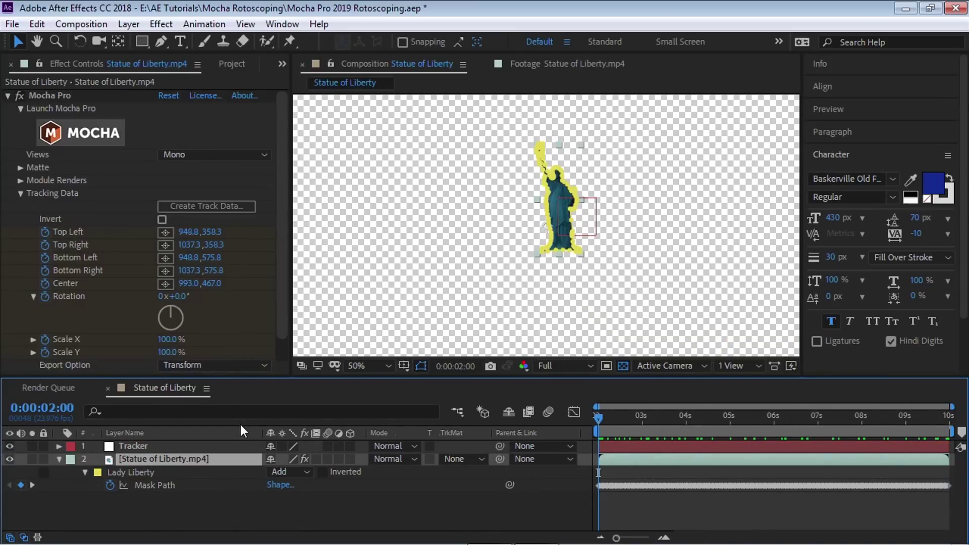
key("ctrl+d")
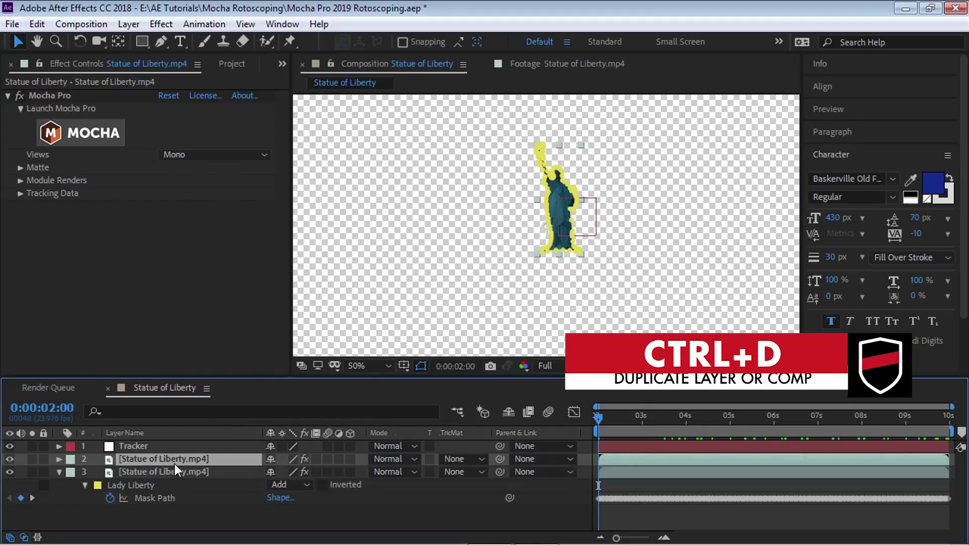
left_click(182, 471)
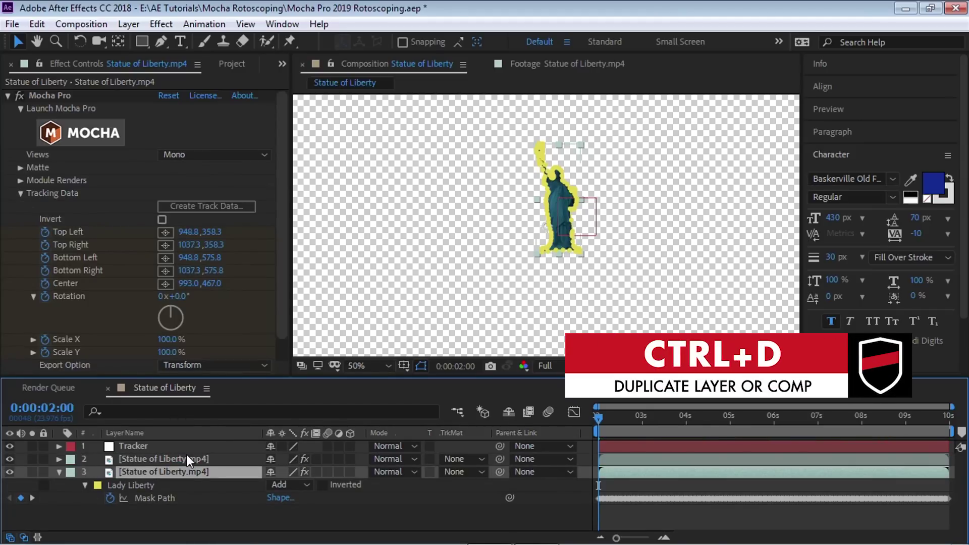
key("Return")
type("Footag")
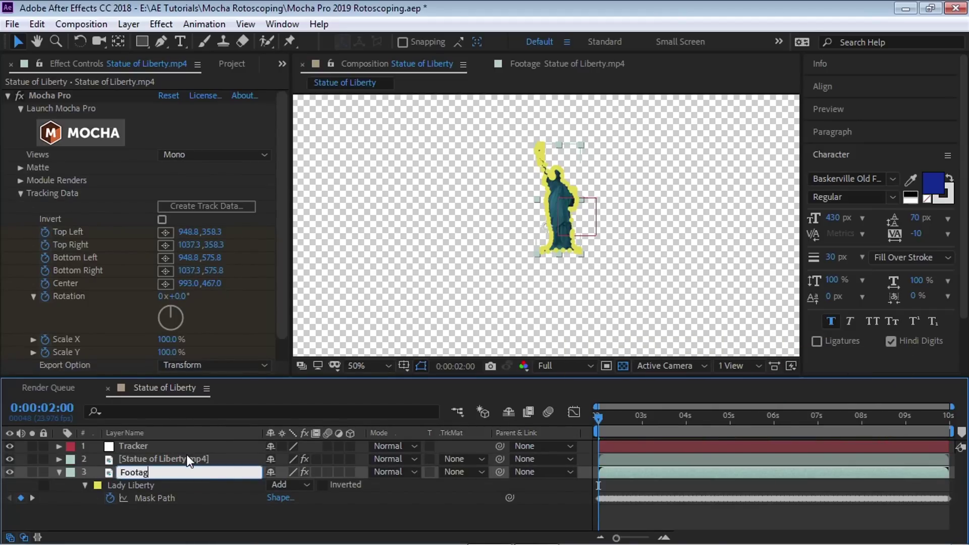
type("e")
key("Return")
Delete the Lady Liberty mask and the Mocha Pro effect from the Footage layer.
left_click(143, 483)
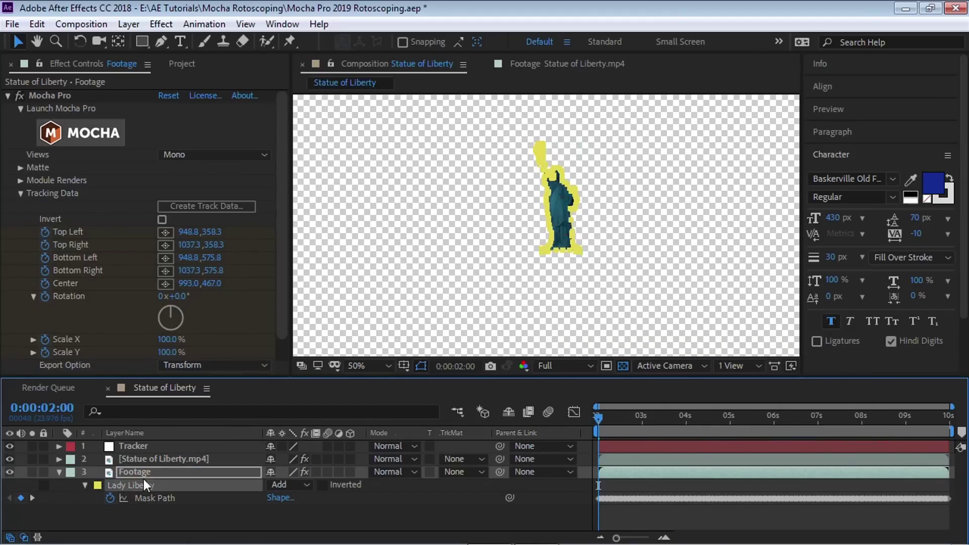
key("Delete")
left_click(67, 96)
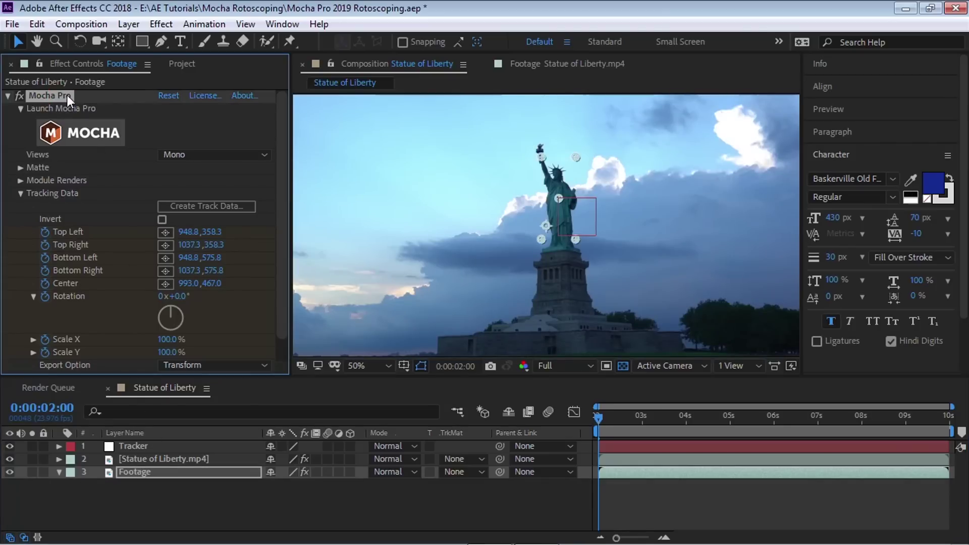
key("Delete")
Check the Footage and masked statue layers in solo, rename the masked one Lady Liberty, and turn solo off.
left_click(32, 471)
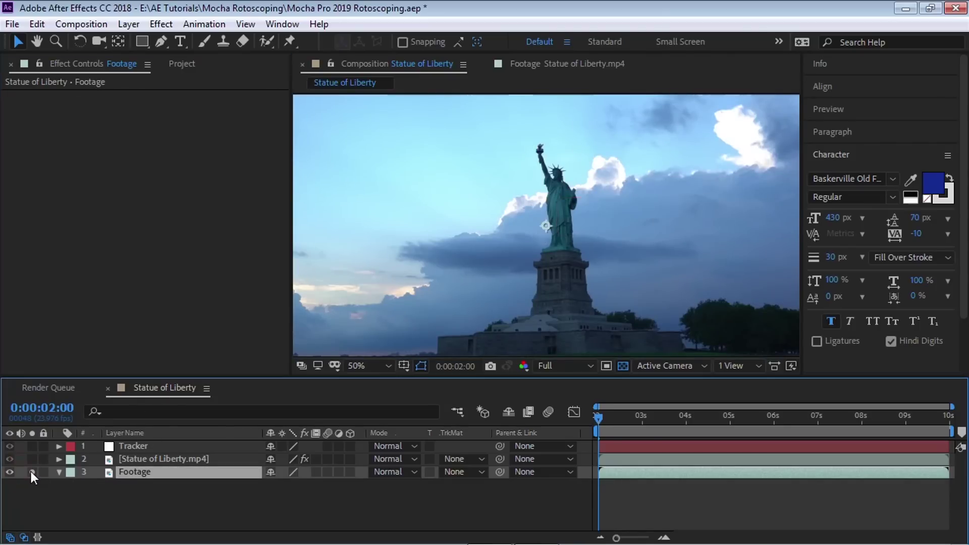
left_click(32, 470)
left_click(31, 459)
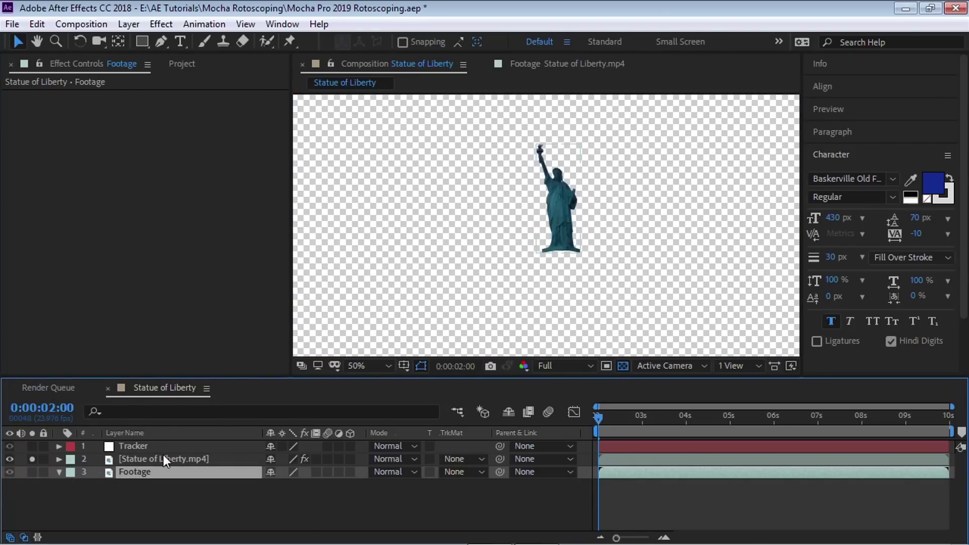
left_click(166, 455)
key("Return")
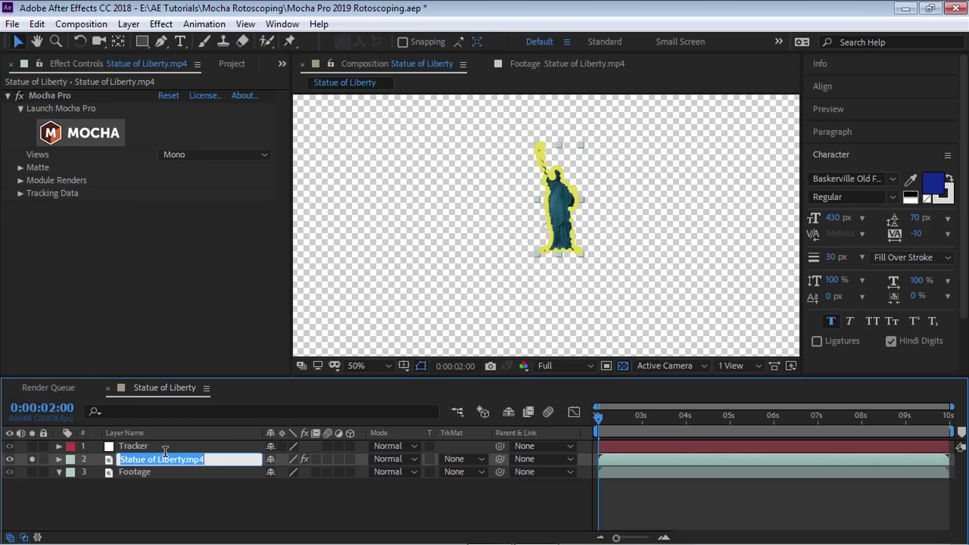
type("Lady Lib")
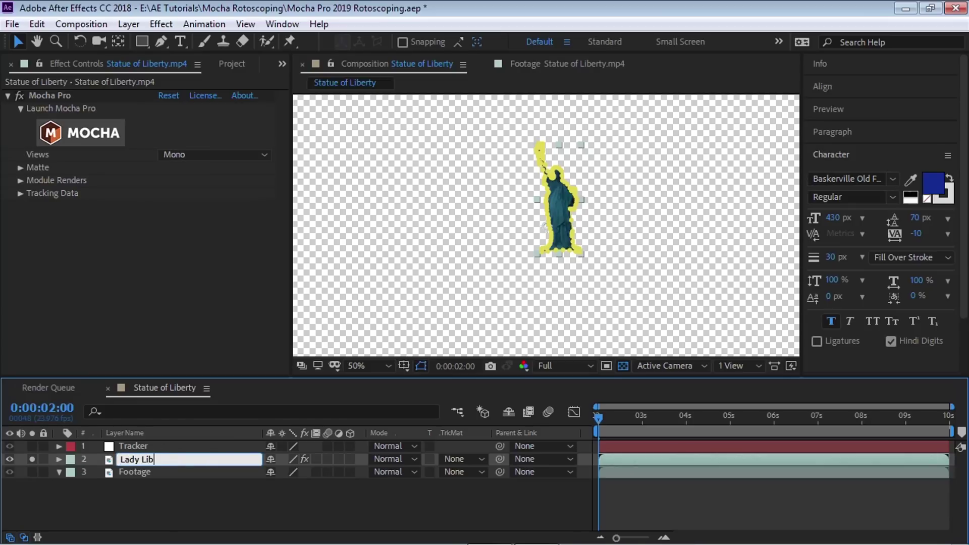
type("erty")
key("Return")
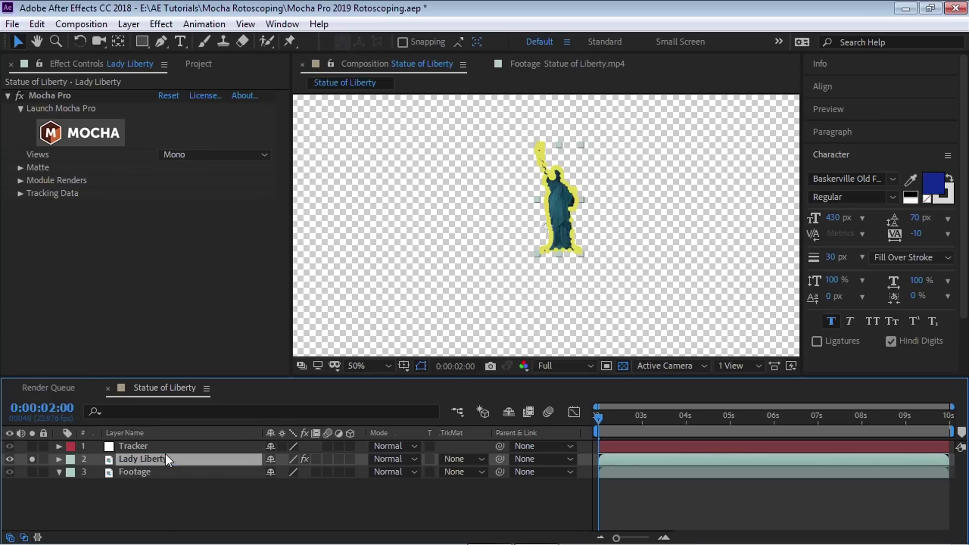
left_click(33, 459)
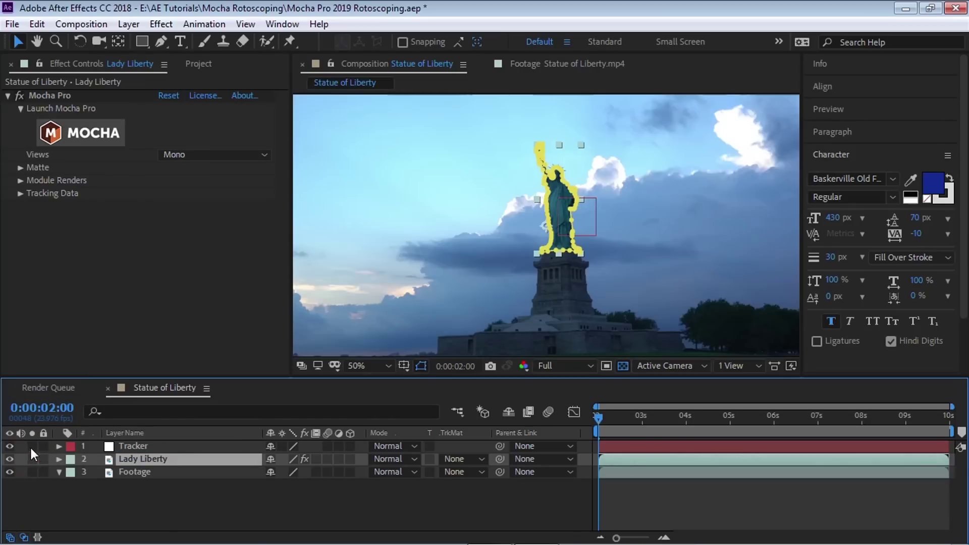
Add a text layer reading NYC above the Tracker null and return to the Selection tool.
left_click(146, 445)
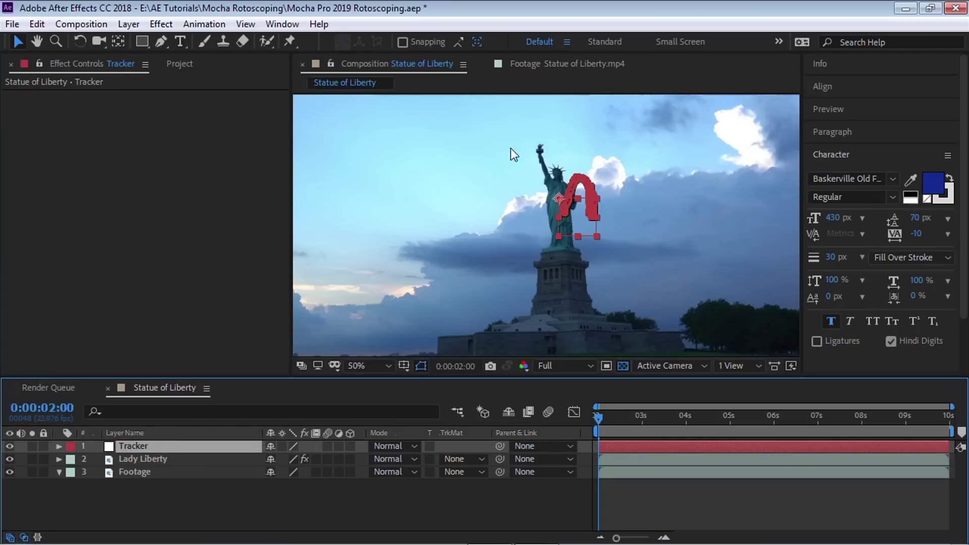
left_click(180, 42)
left_click(457, 216)
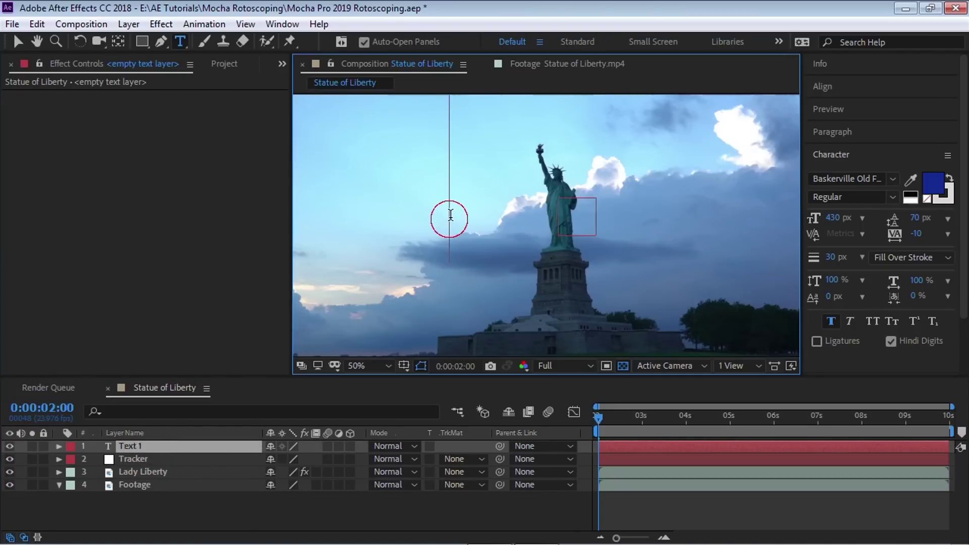
type("NYC")
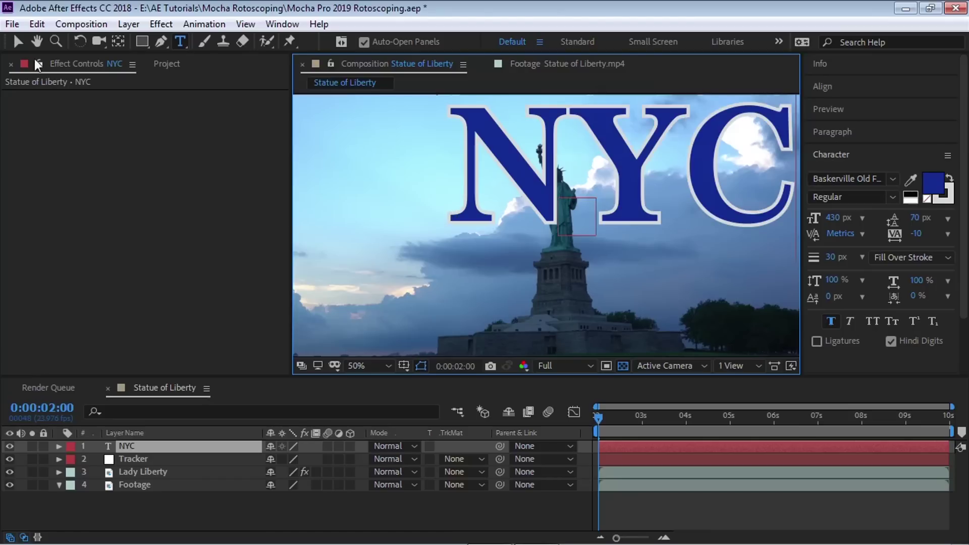
left_click(18, 41)
Move the NYC layer between Lady Liberty and Footage, and center the text behind the statue.
left_click_drag(292, 238, 151, 244)
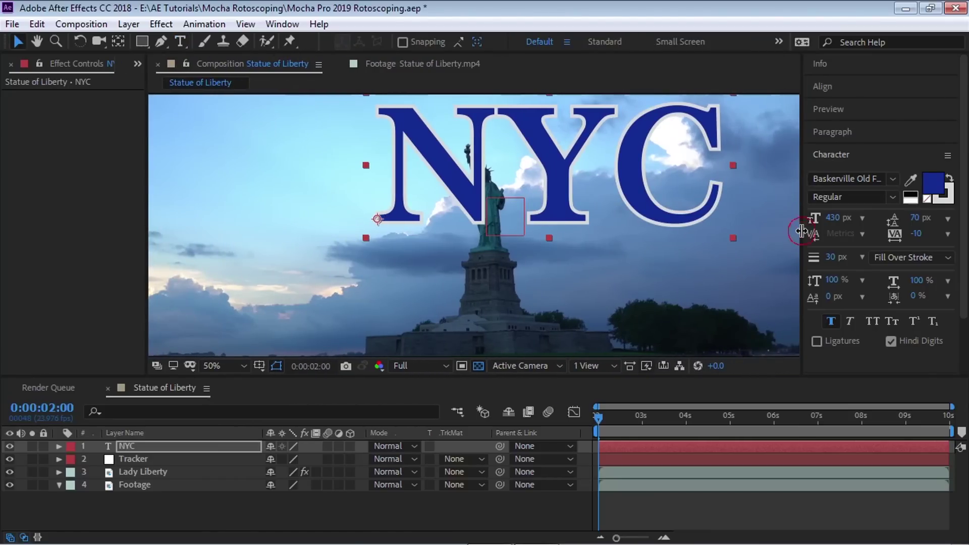
left_click_drag(803, 231, 752, 232)
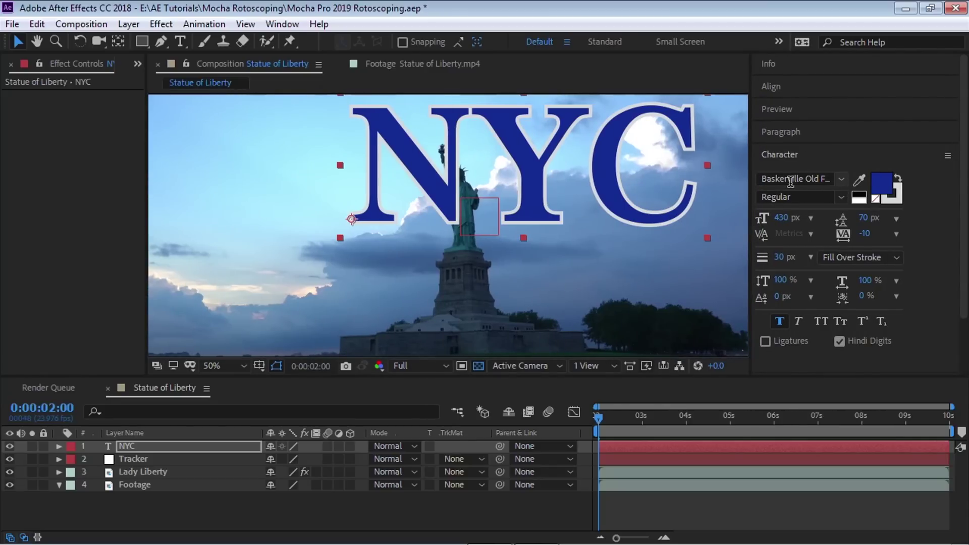
left_click(134, 446)
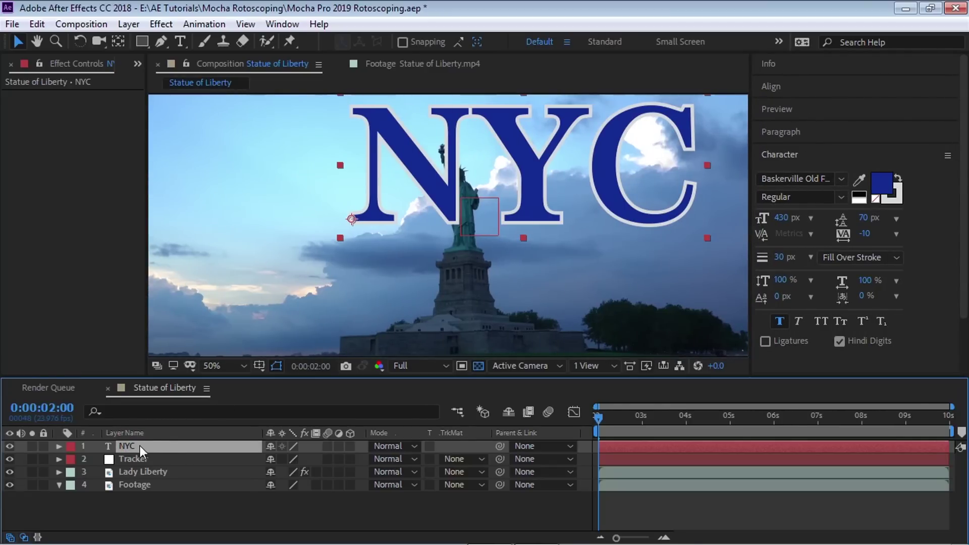
left_click_drag(141, 446, 153, 477)
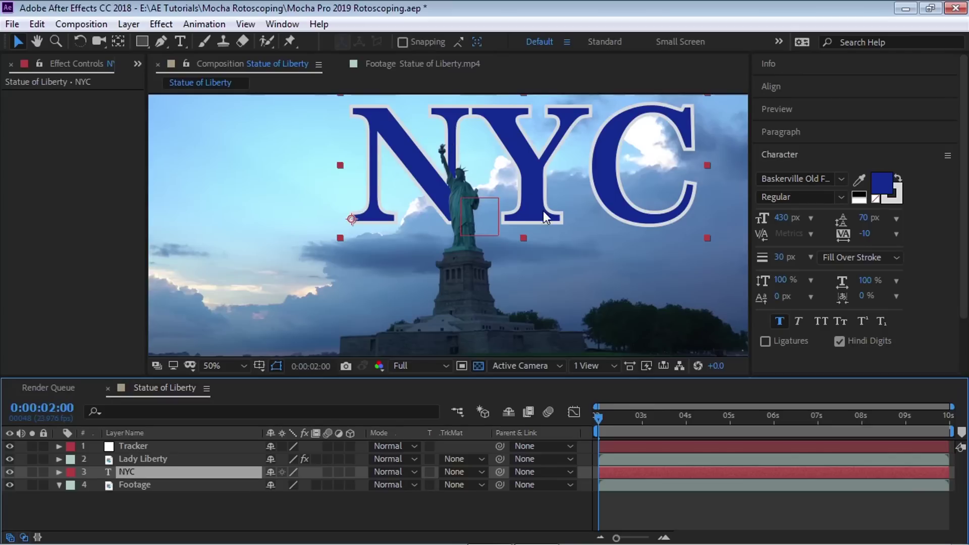
left_click_drag(543, 211, 475, 230)
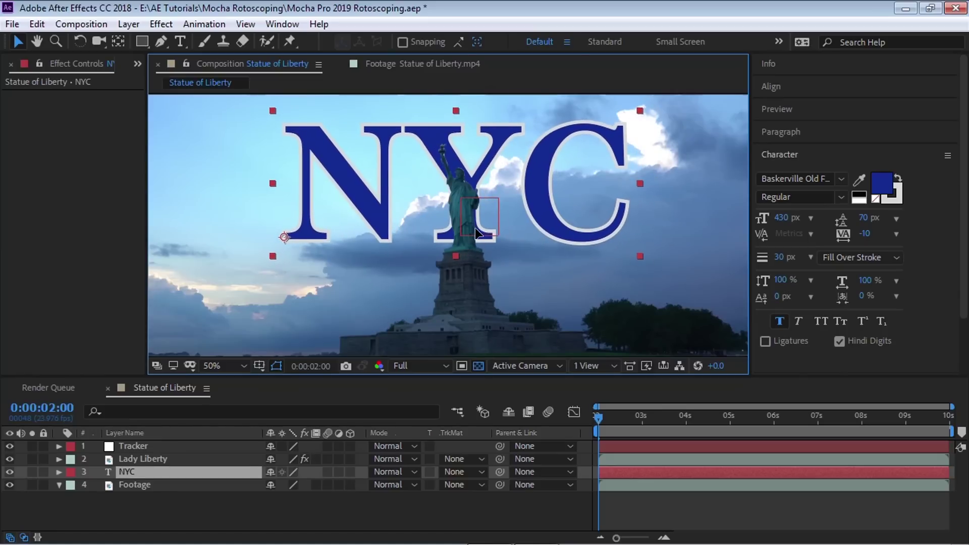
Set the NYC text layer's blending mode to Overlay and duplicate the layer twice.
left_click(399, 471)
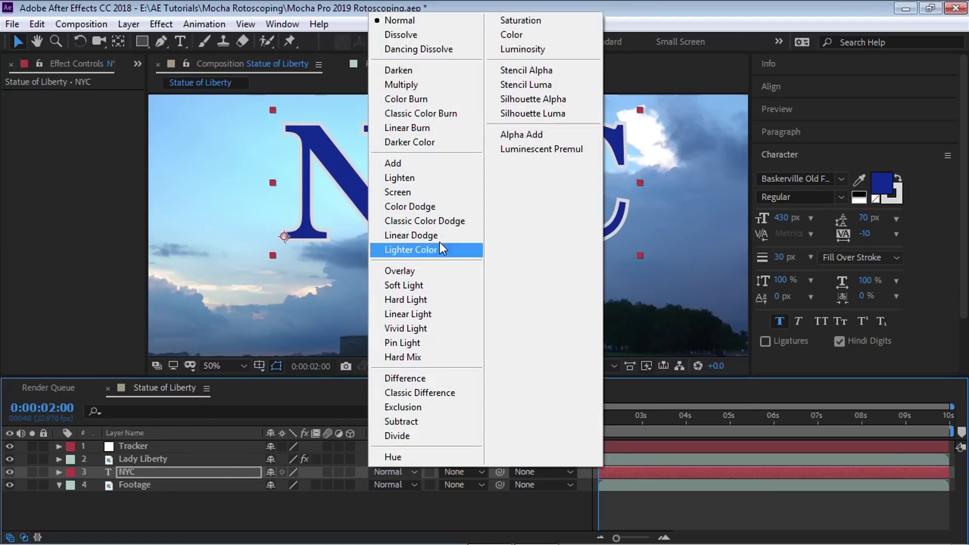
left_click(433, 271)
left_click(153, 472)
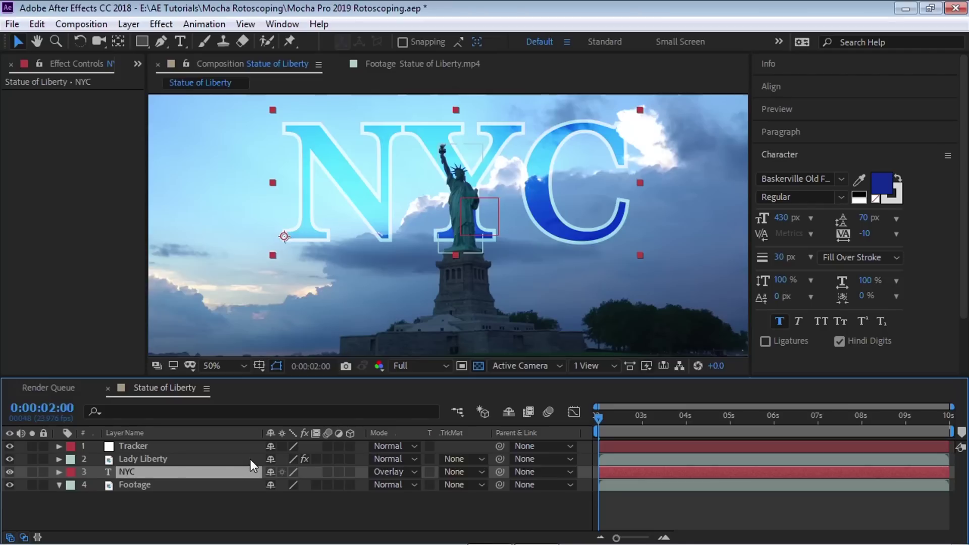
key("ctrl+d")
key("ctrl+d")
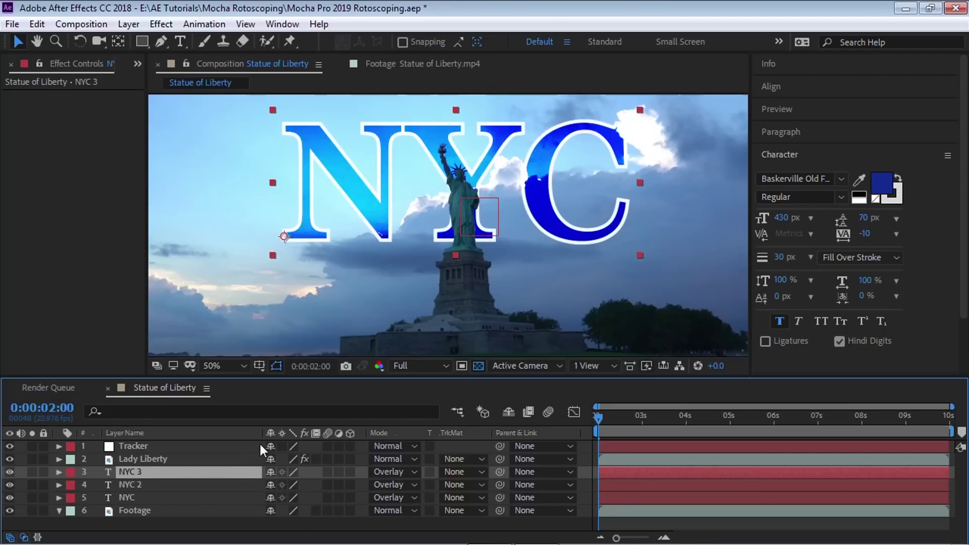
Parent the three NYC text layers to the Tracker null and play the composition in an enlarged viewer.
left_click(137, 497, "shift")
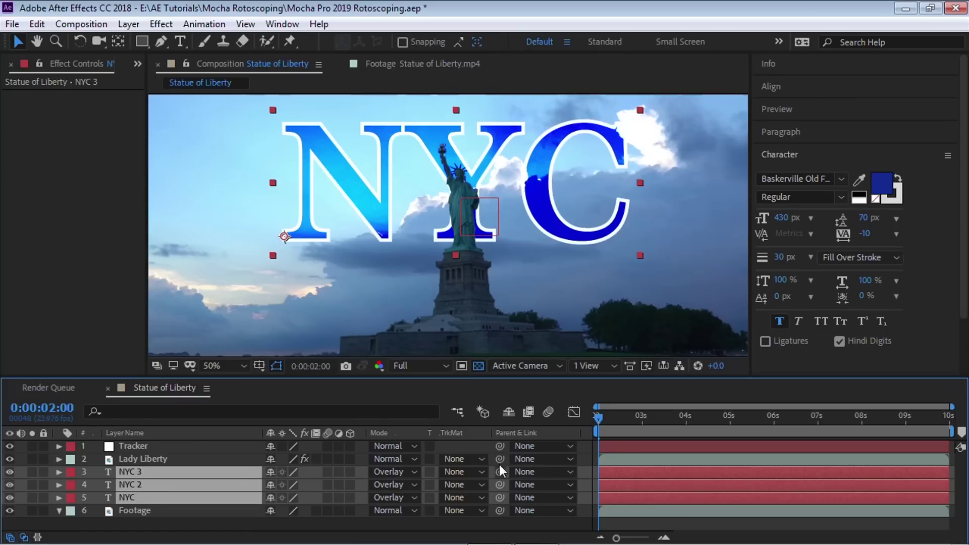
left_click_drag(500, 471, 155, 446)
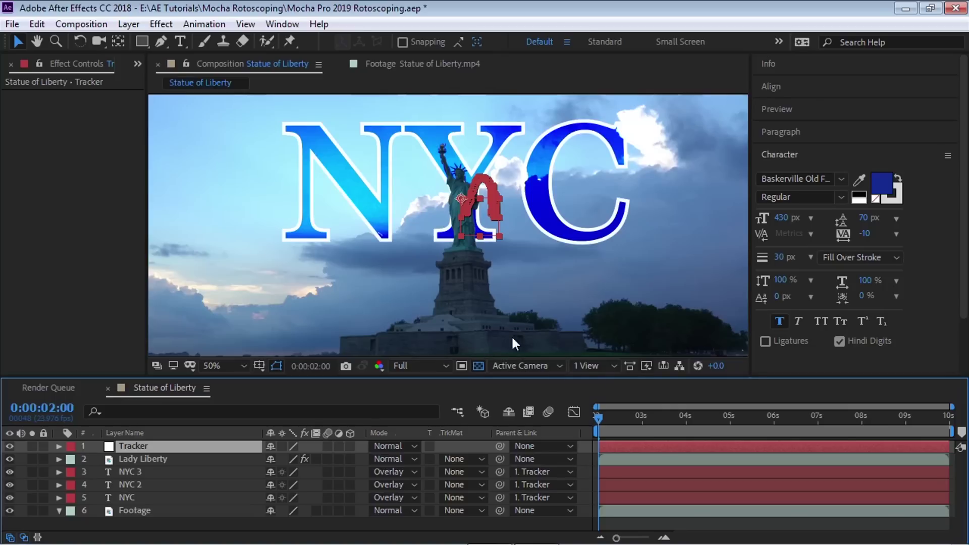
left_click_drag(520, 376, 518, 419)
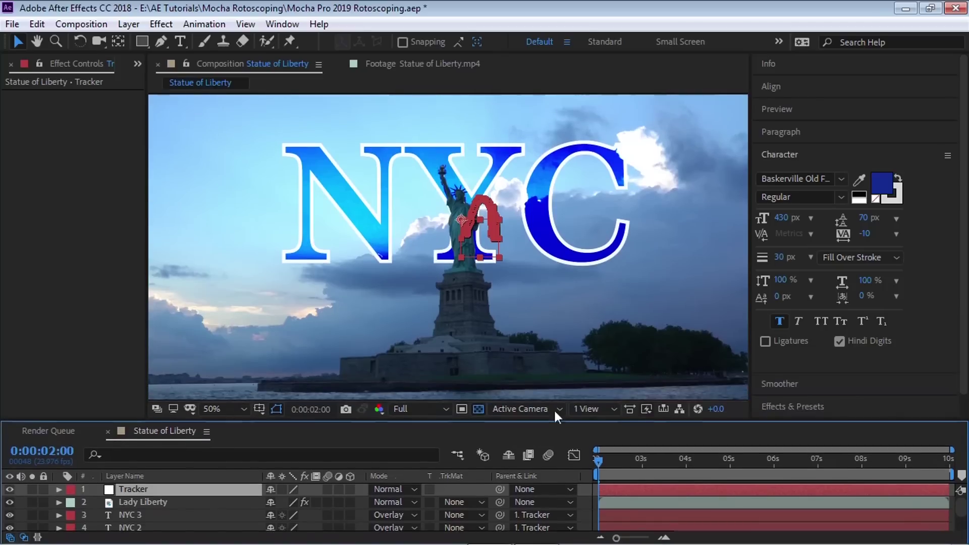
key("space")
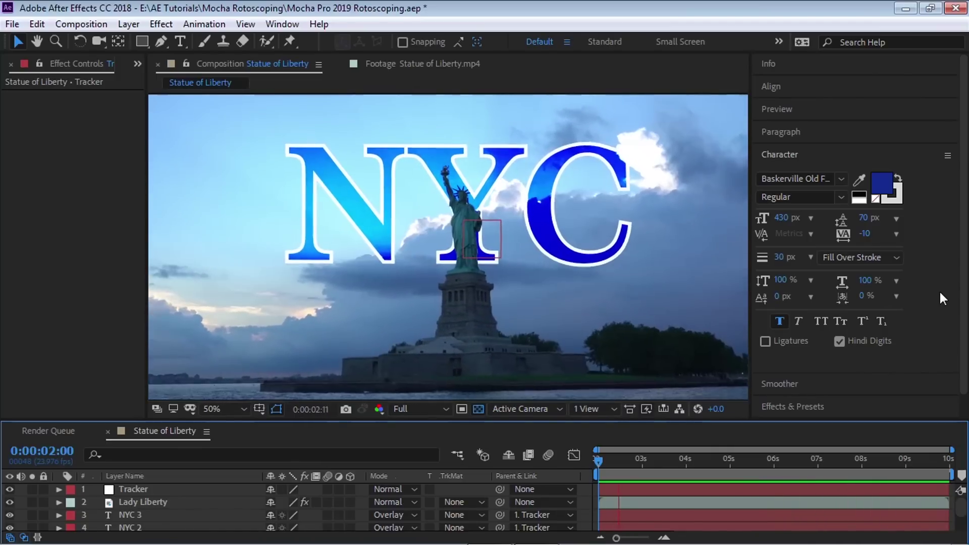
key("grave")
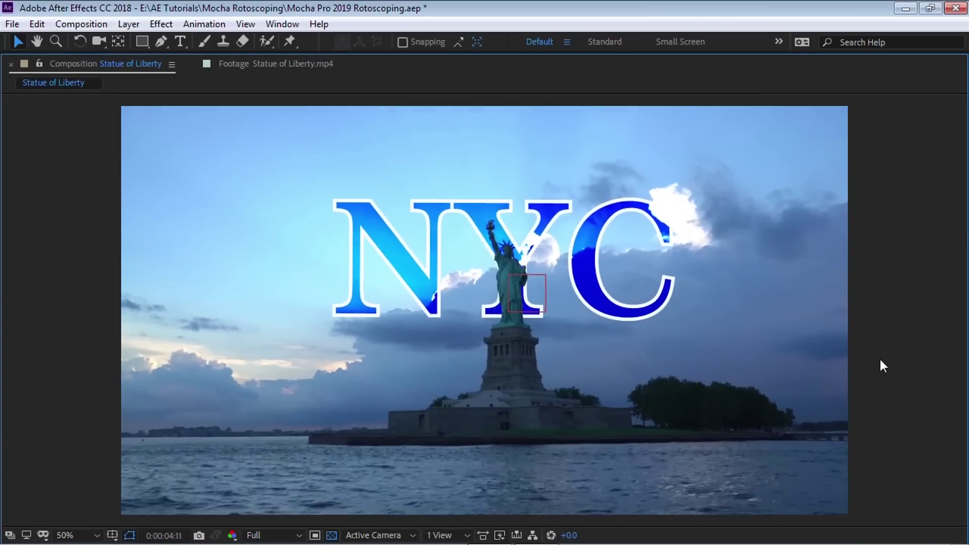